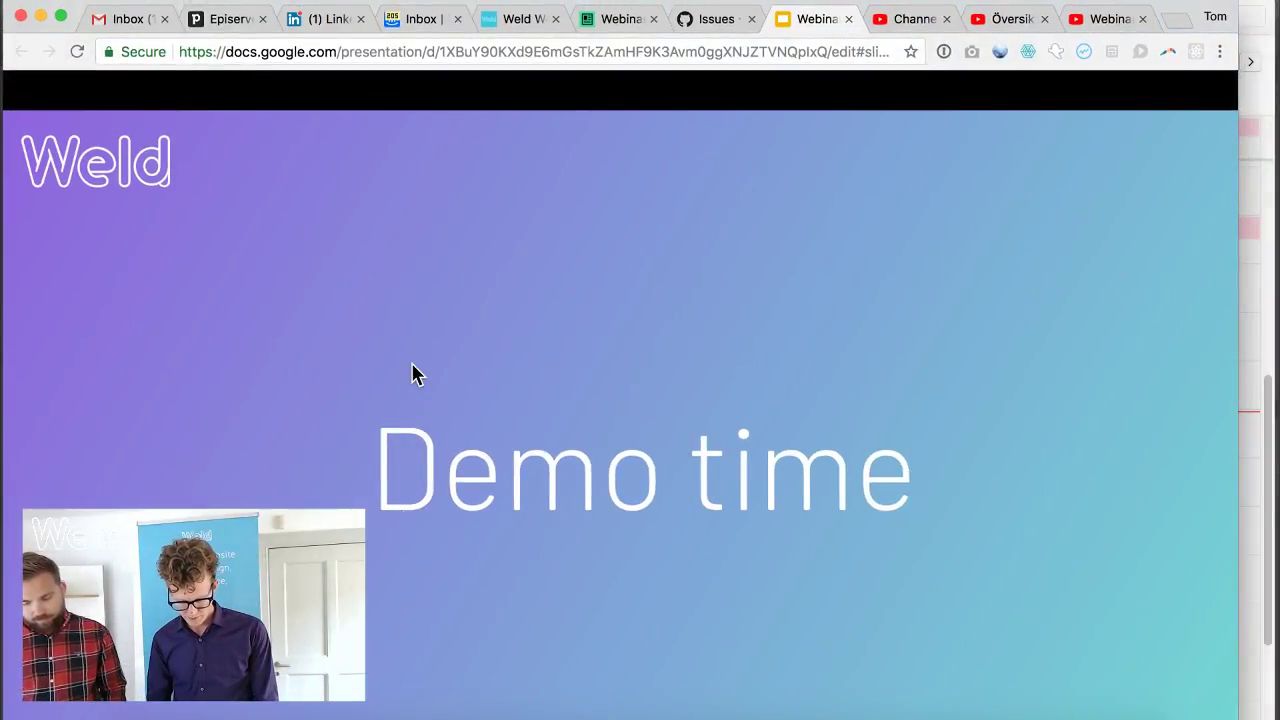
- Leave the Google Slides 'Demo time' slide for the Weld editor tab
{"action": "left_click", "coordinate": [503, 20]}
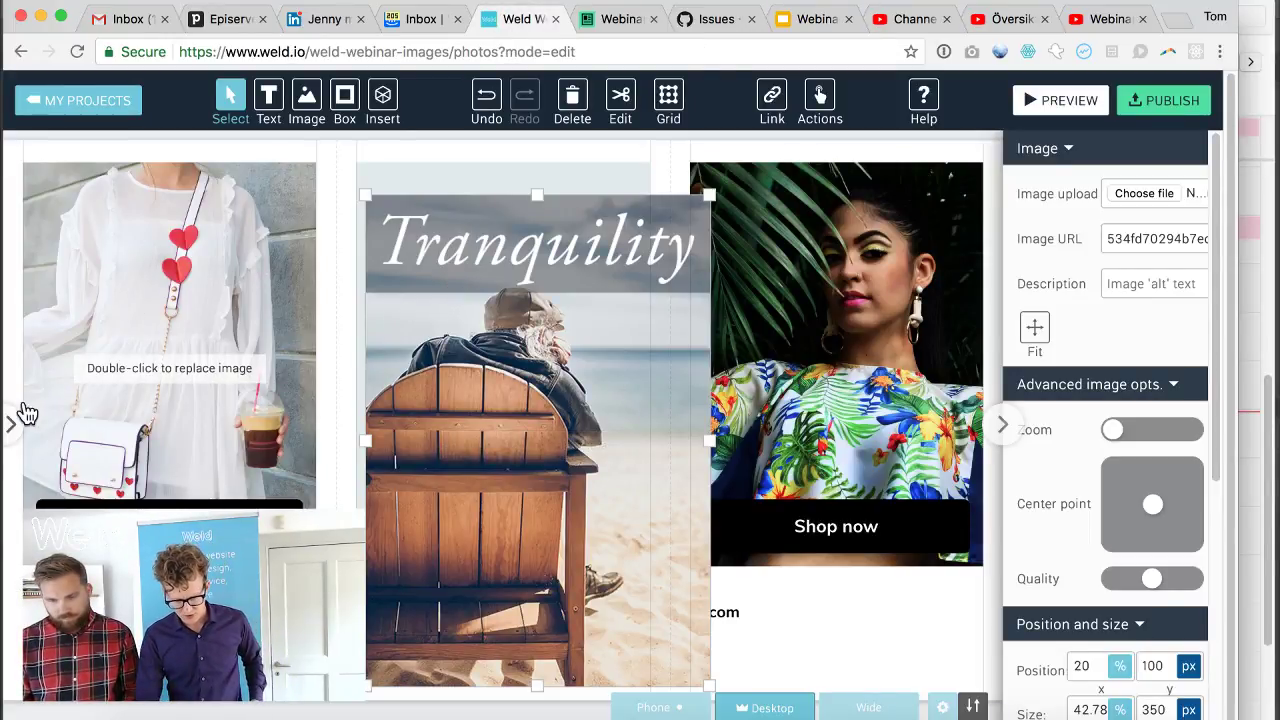
- Add a blank Screen 3 to the project and collapse both side panels
{"action": "left_click", "coordinate": [12, 432]}
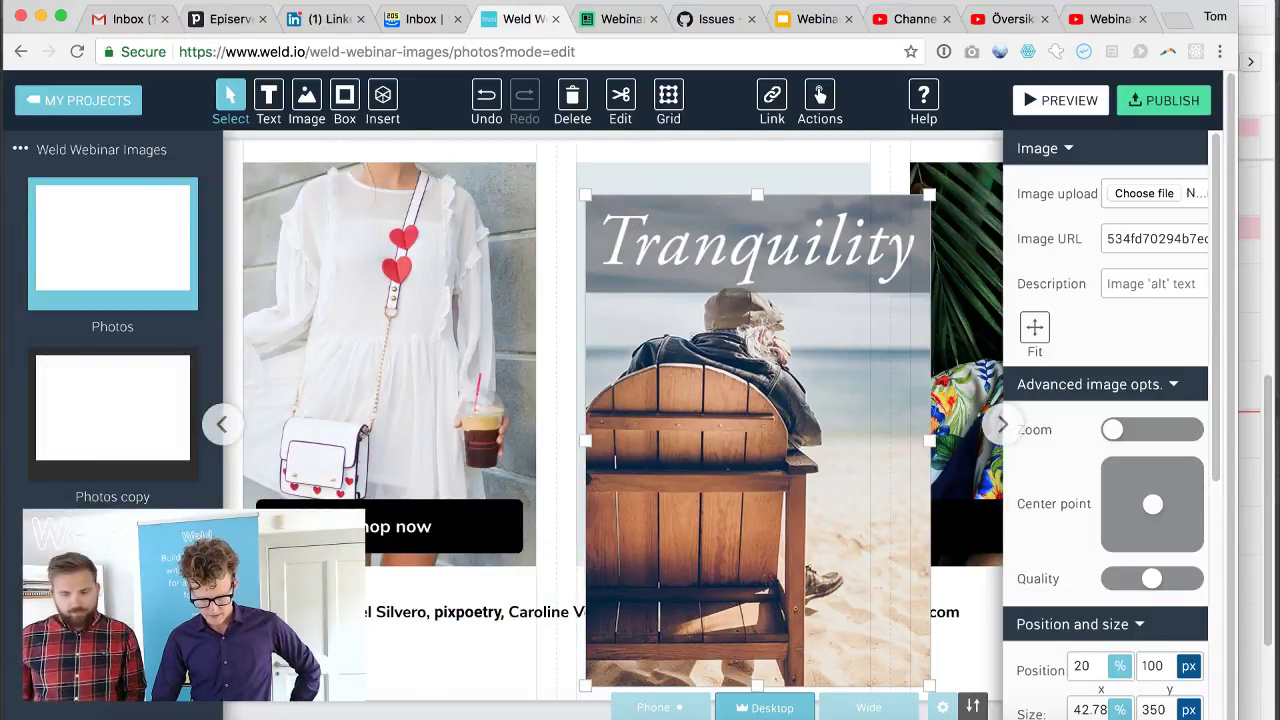
{"action": "left_click", "coordinate": [212, 430]}
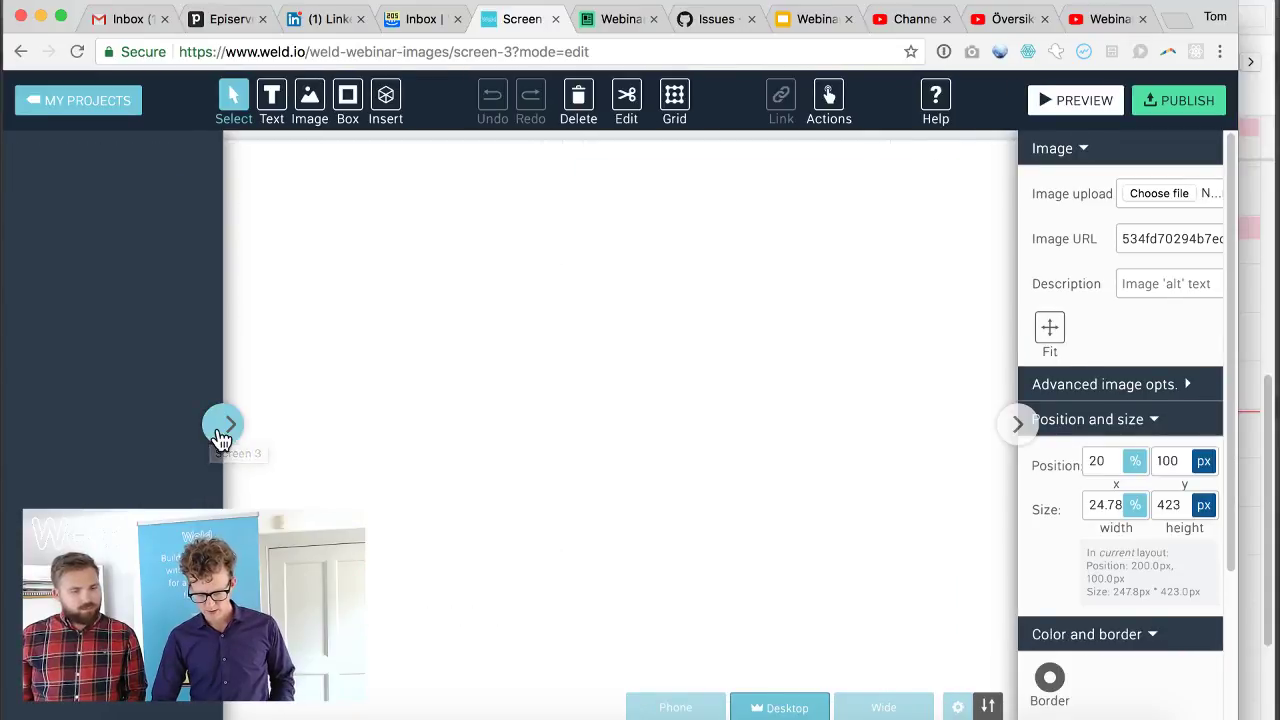
{"action": "left_click", "coordinate": [216, 442]}
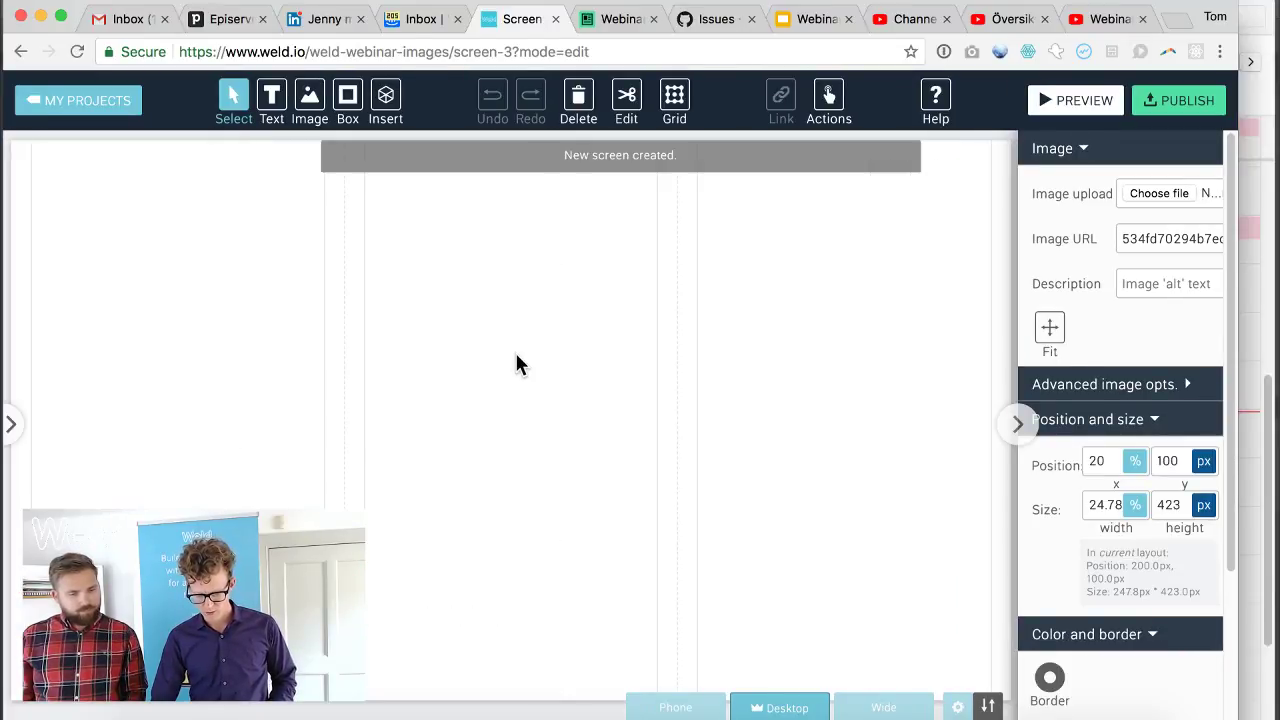
{"action": "left_click", "coordinate": [1016, 425]}
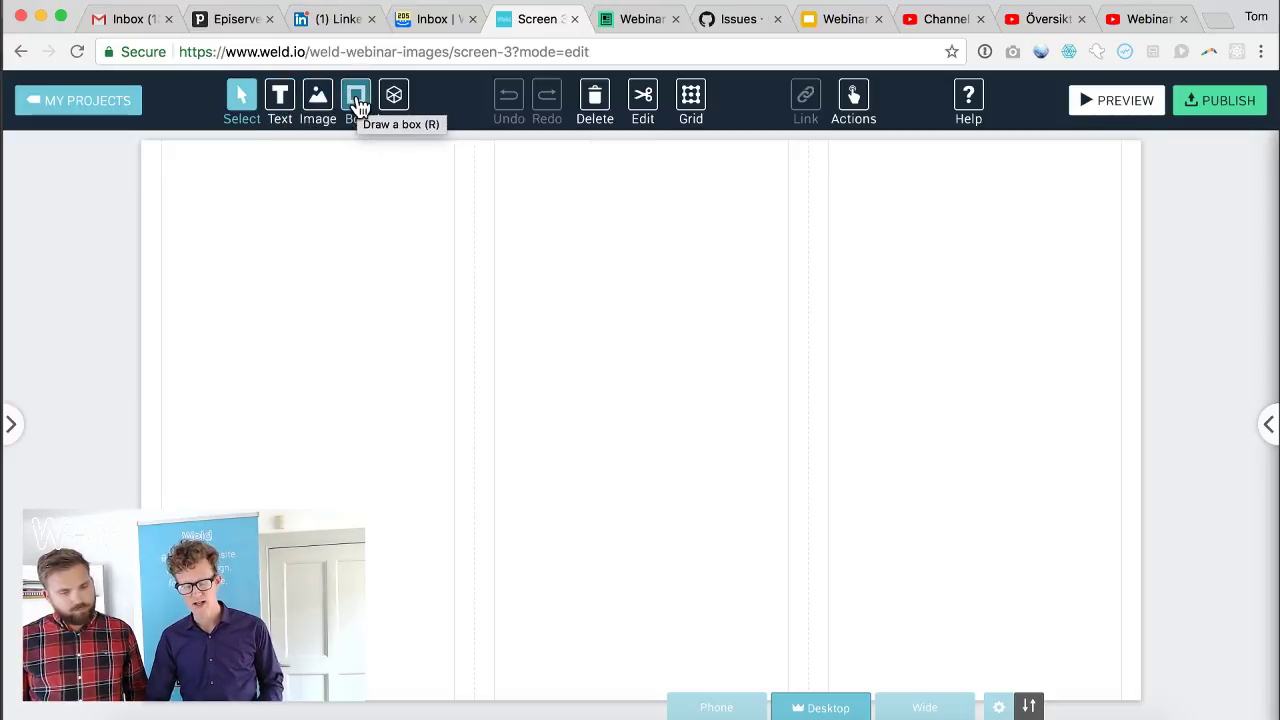
{"action": "left_click", "coordinate": [396, 99]}
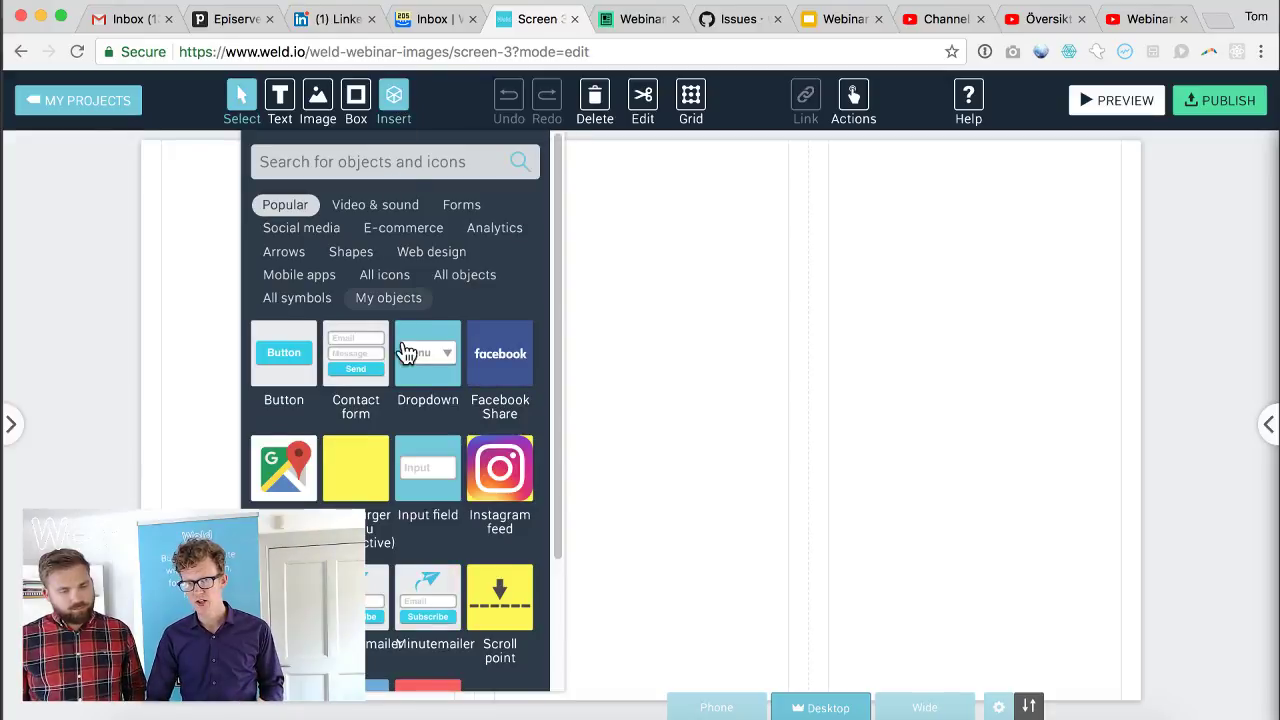
- Close the object library and pick the Photos screen from the screens list
{"action": "mouse_move", "coordinate": [399, 337]}
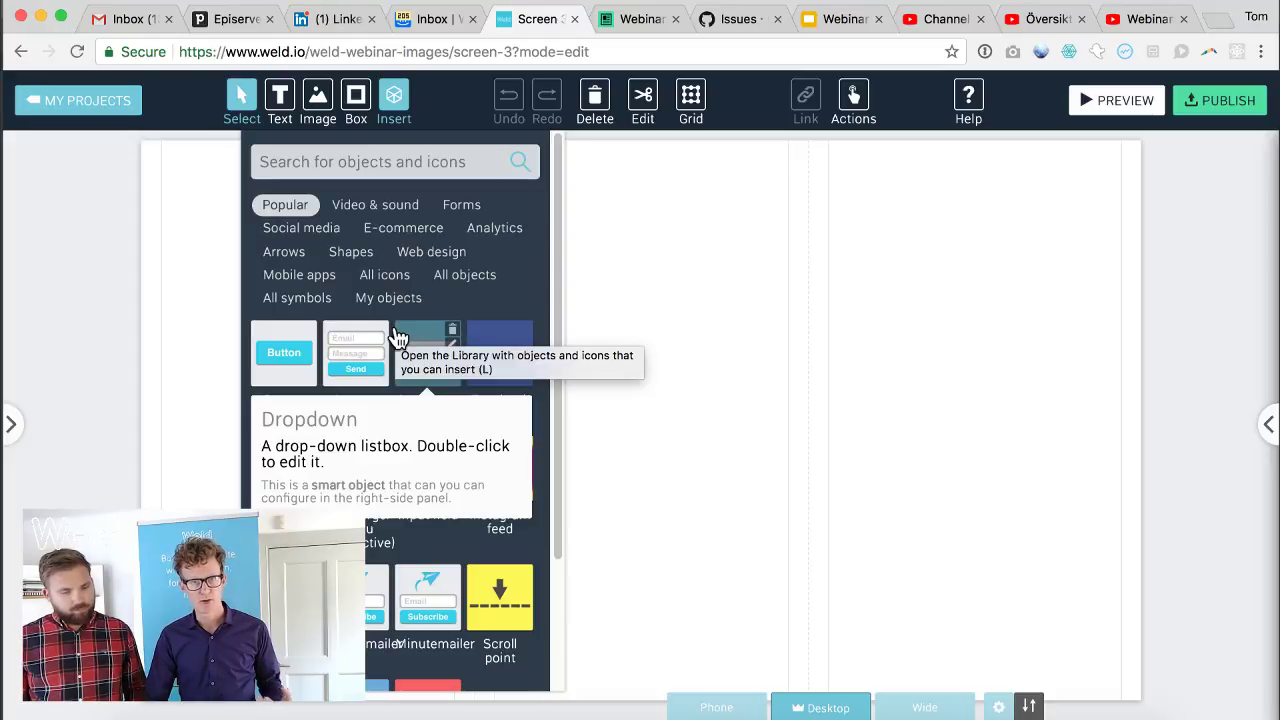
{"action": "left_click", "coordinate": [392, 98]}
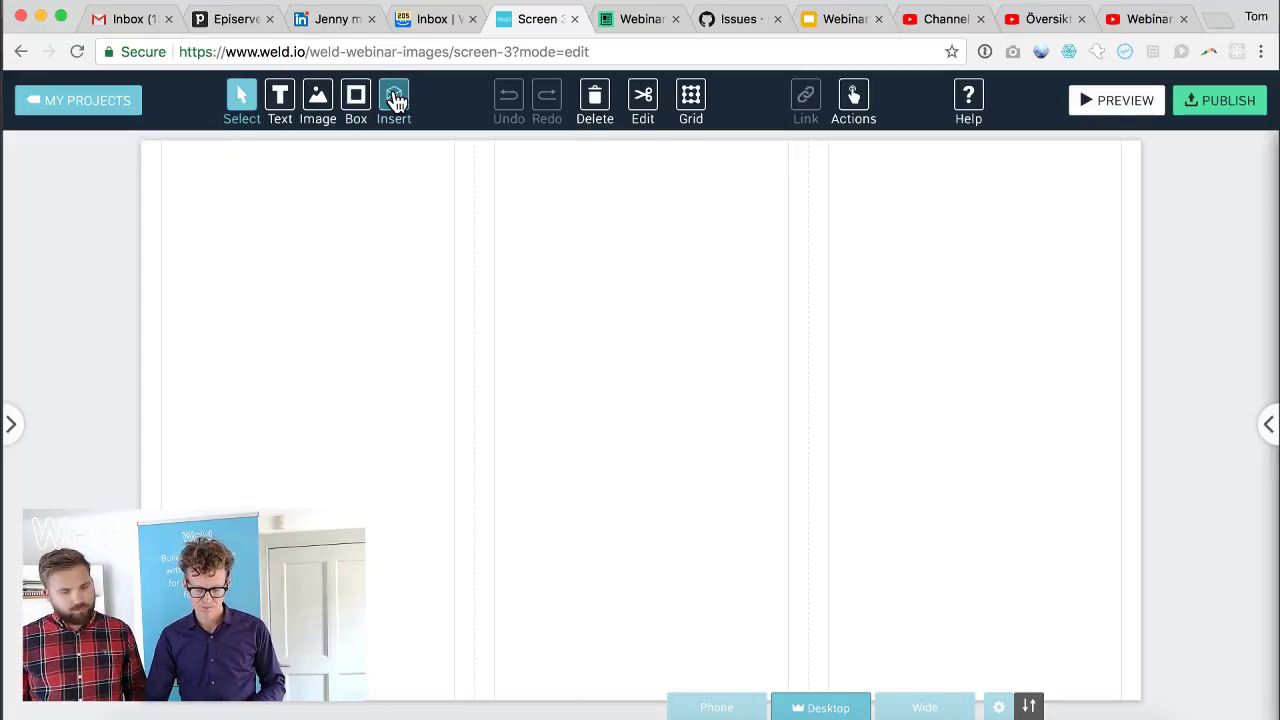
{"action": "left_click", "coordinate": [15, 430]}
{"action": "scroll", "coordinate": [73, 387], "scroll_direction": "up", "scroll_amount": 3}
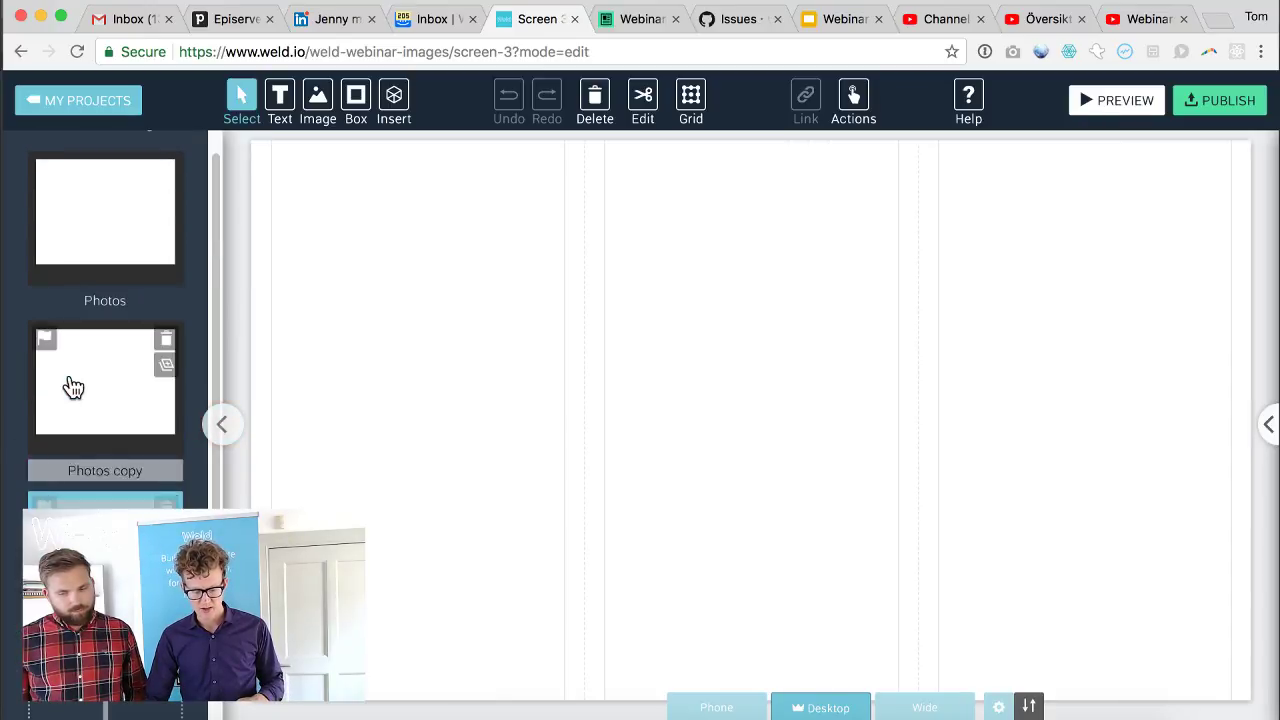
{"action": "scroll", "coordinate": [73, 387], "scroll_direction": "up", "scroll_amount": 1}
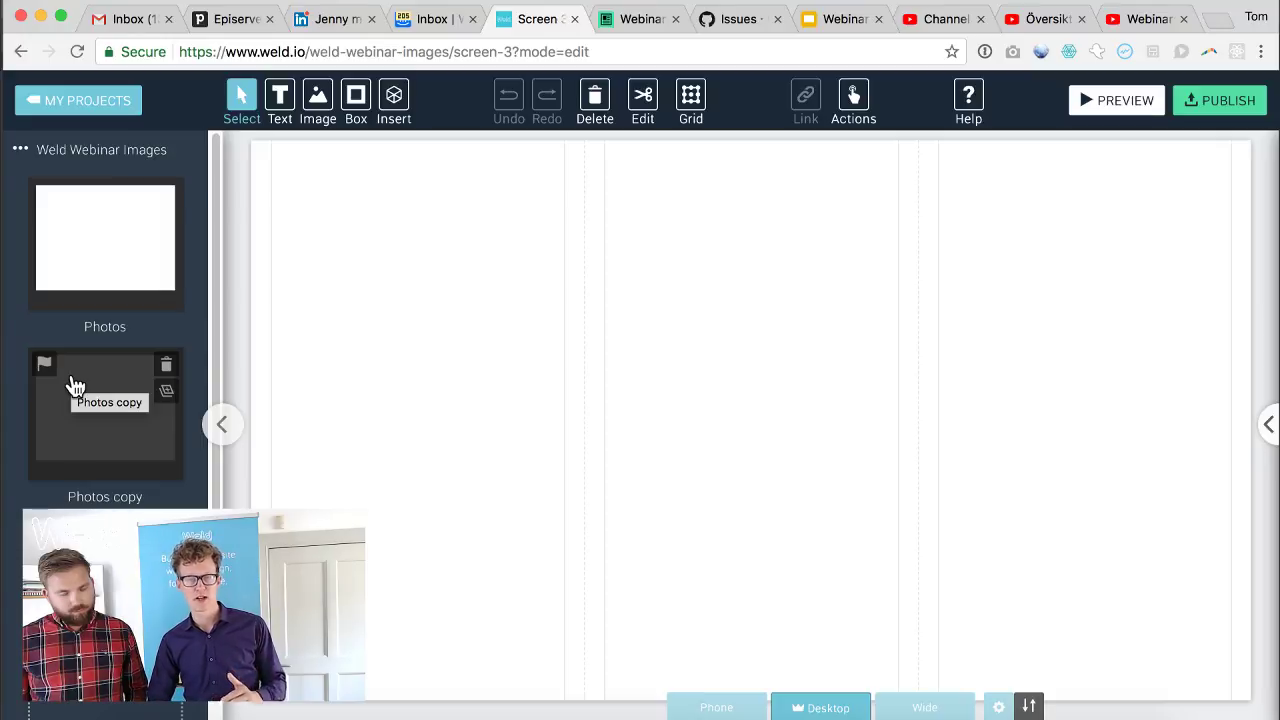
{"action": "left_click", "coordinate": [137, 309]}
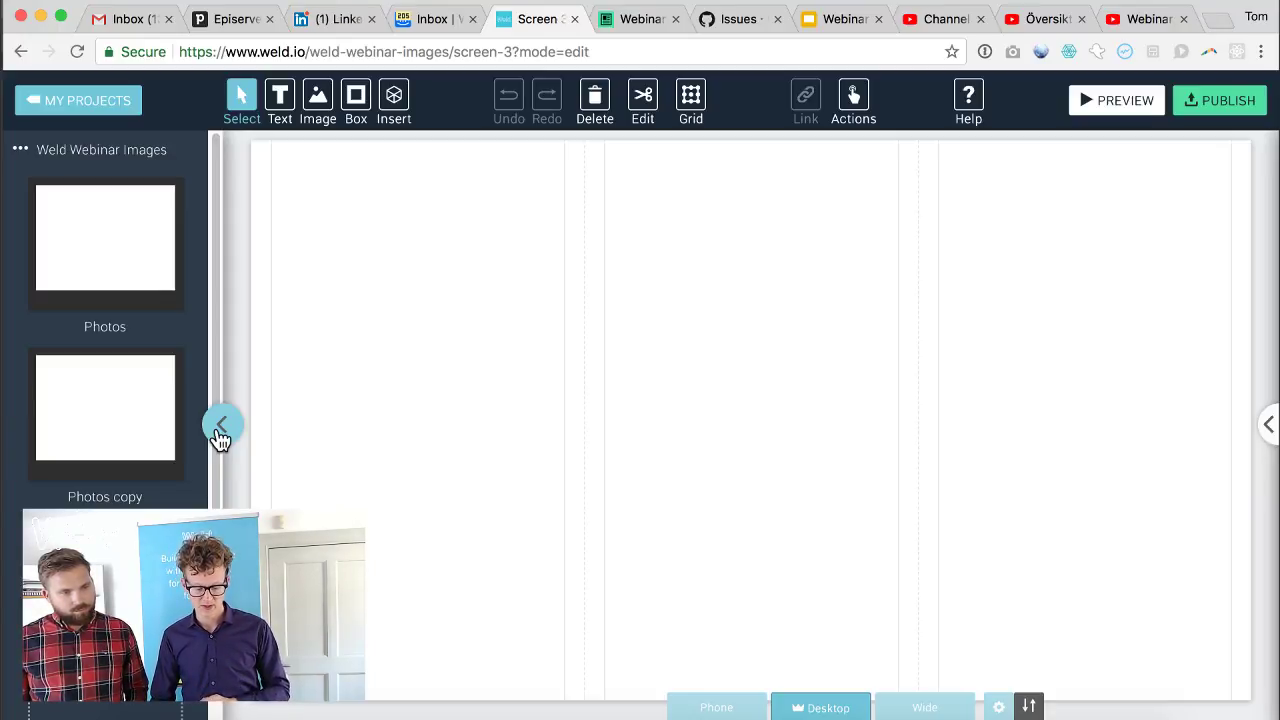
{"action": "left_click", "coordinate": [224, 430]}
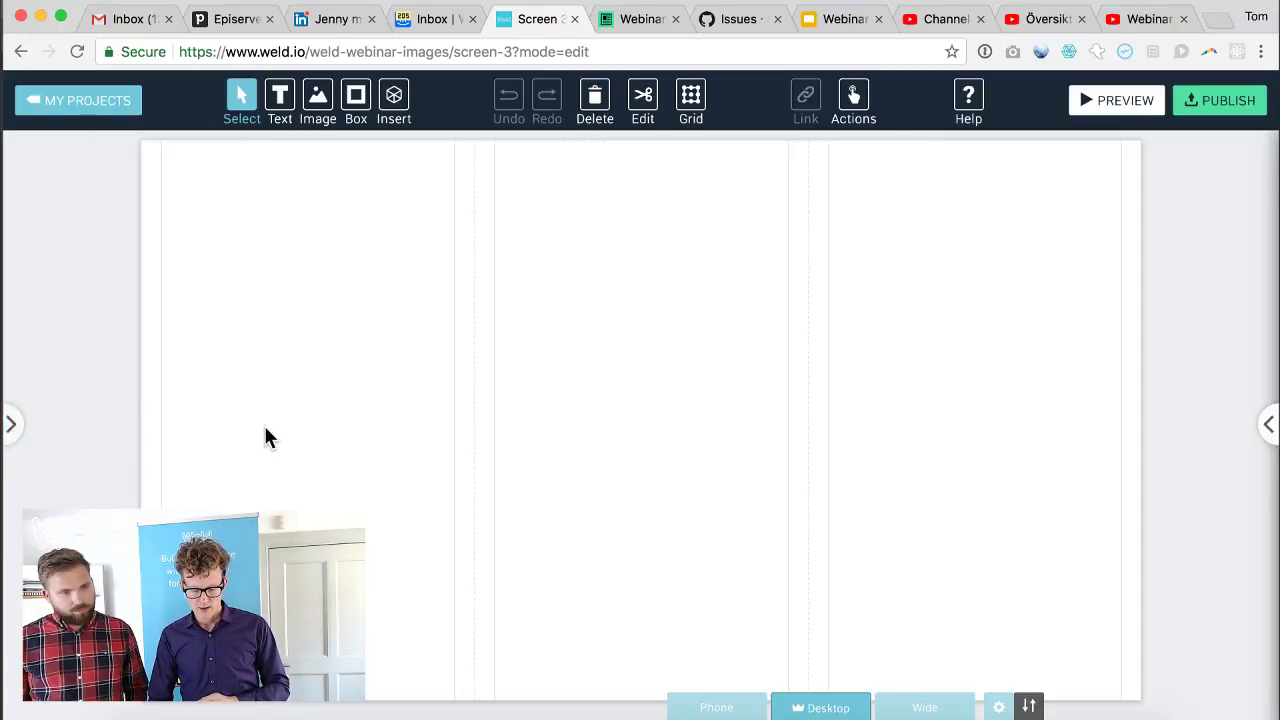
- Toggle the properties panel closed and switch again to the Photos screen
{"action": "left_click", "coordinate": [1267, 428]}
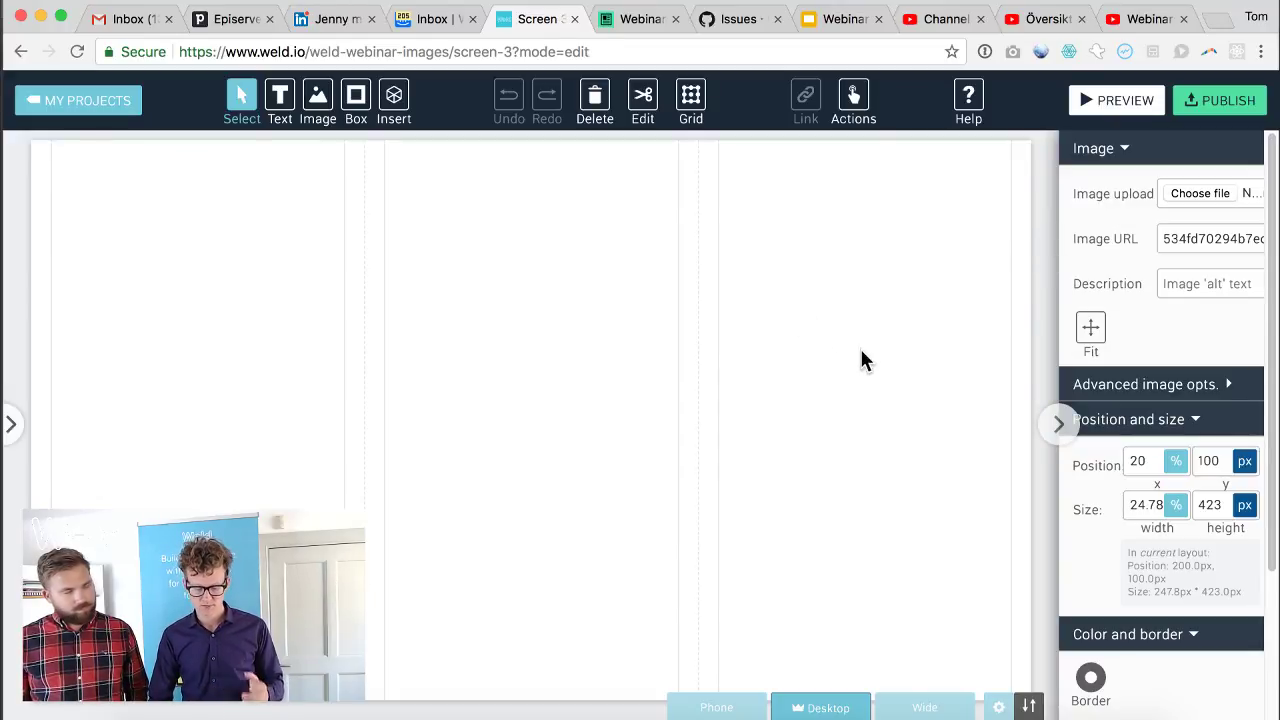
{"action": "left_click", "coordinate": [1056, 428]}
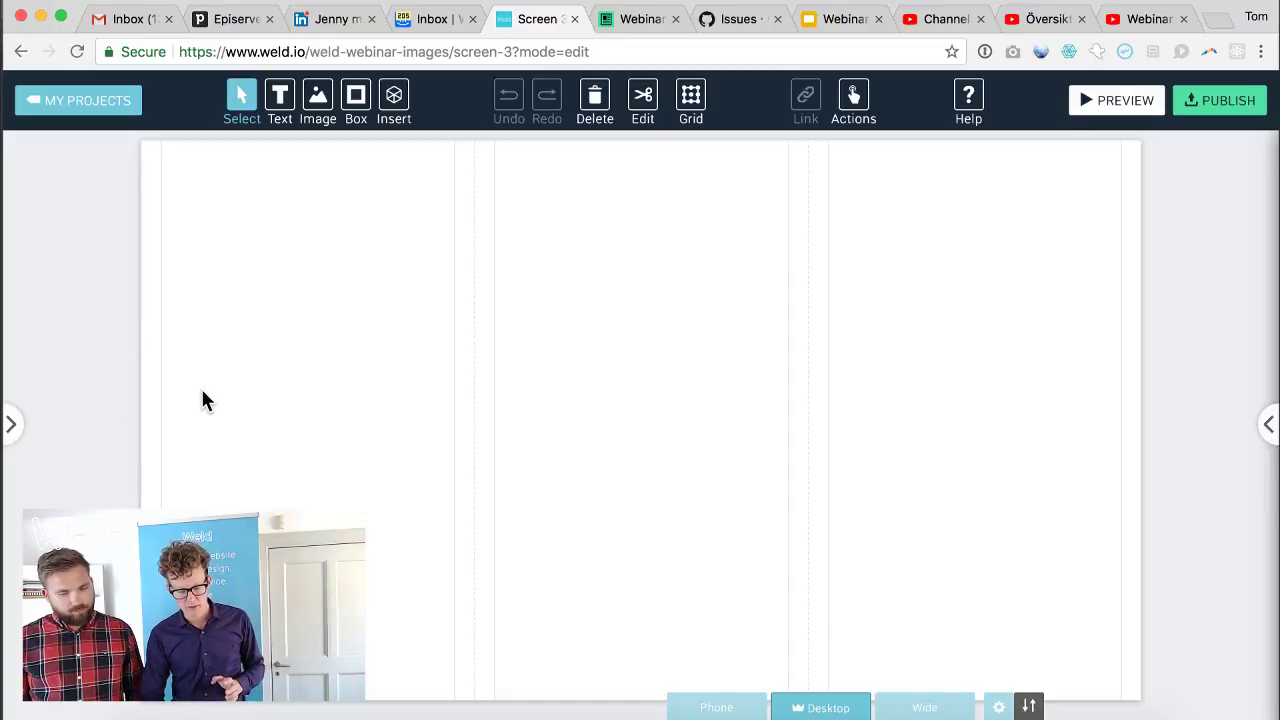
{"action": "left_click", "coordinate": [20, 428]}
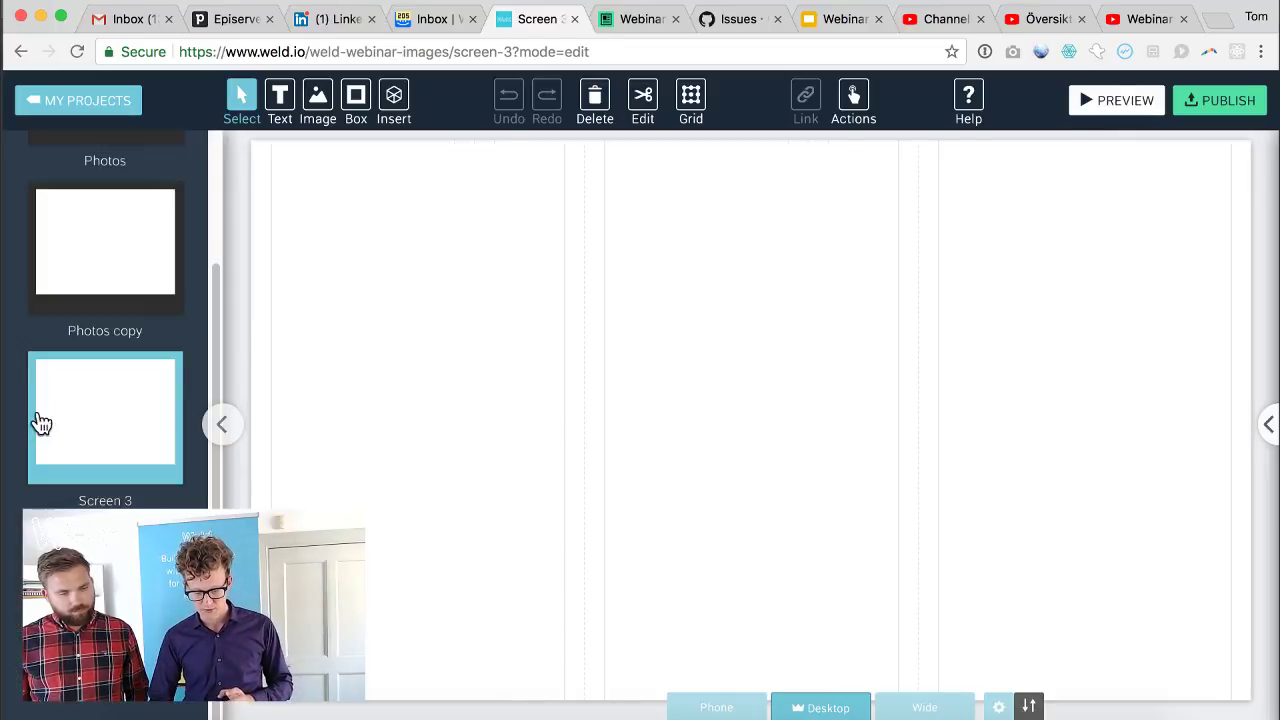
{"action": "scroll", "coordinate": [109, 262], "scroll_direction": "up", "scroll_amount": 3}
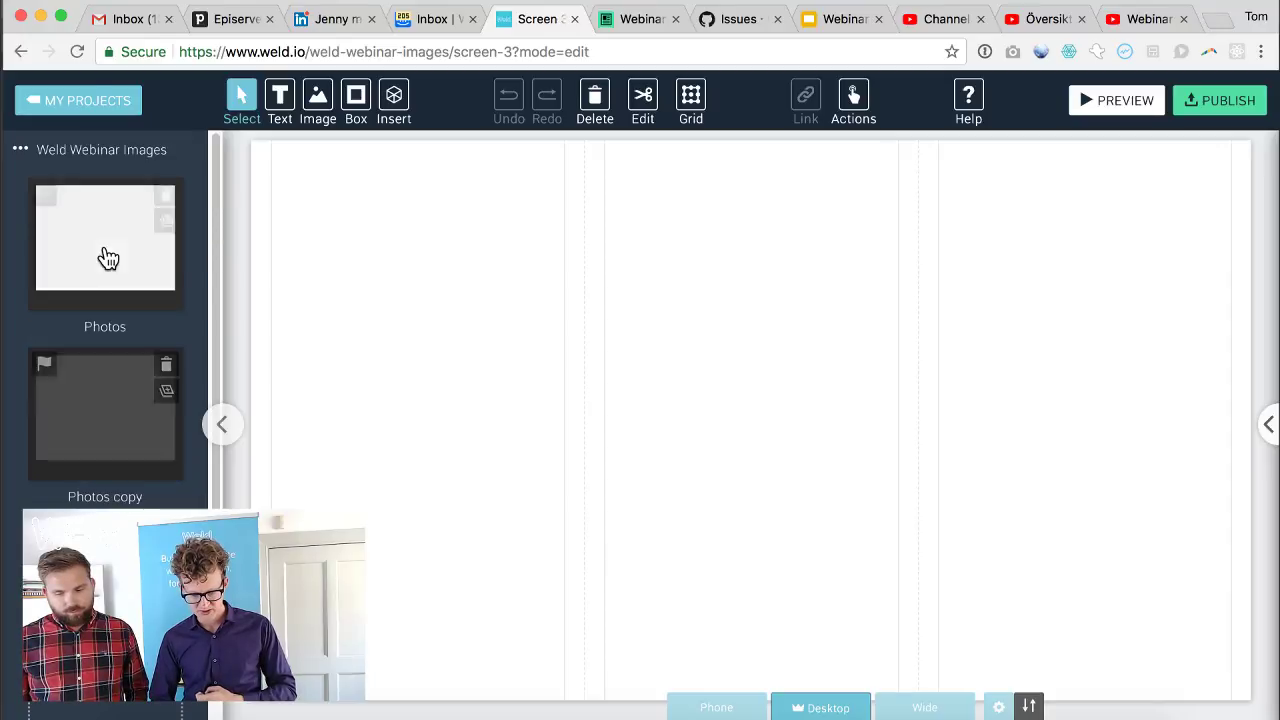
{"action": "left_click", "coordinate": [108, 265]}
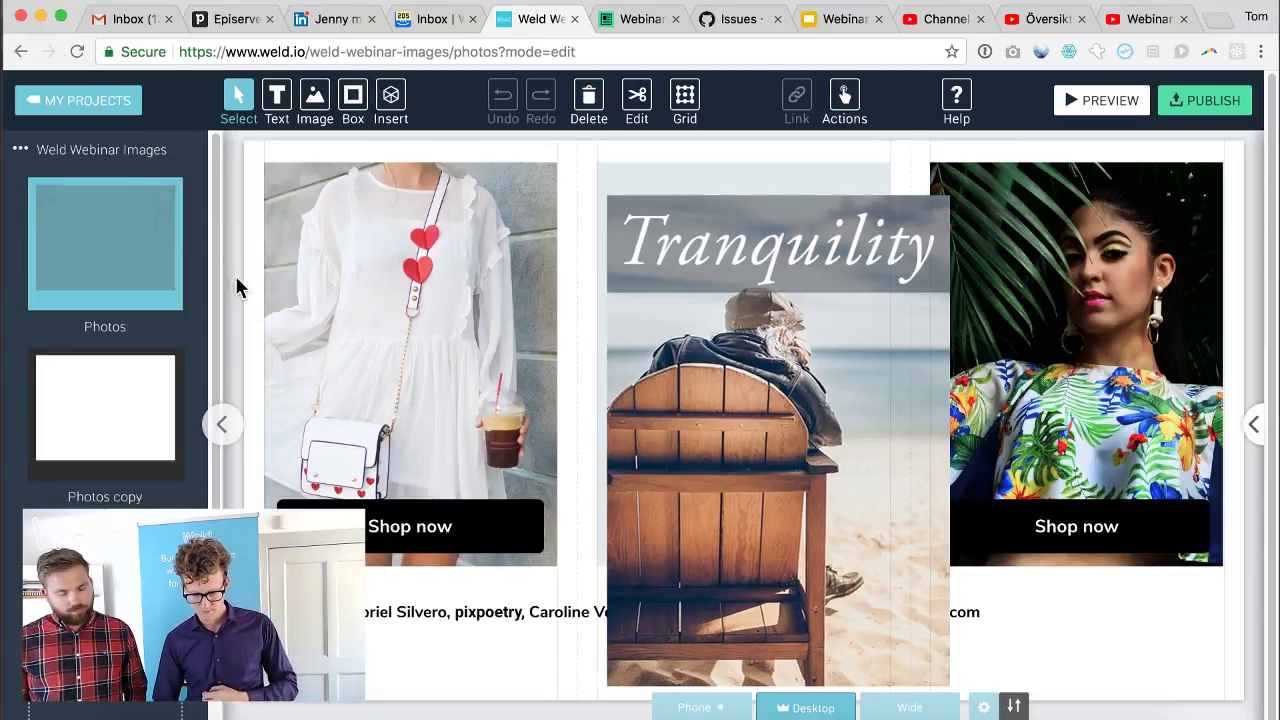
- Delete the Tranquility image, collection text and grey background from the middle column
{"action": "key", "text": "BackSpace"}
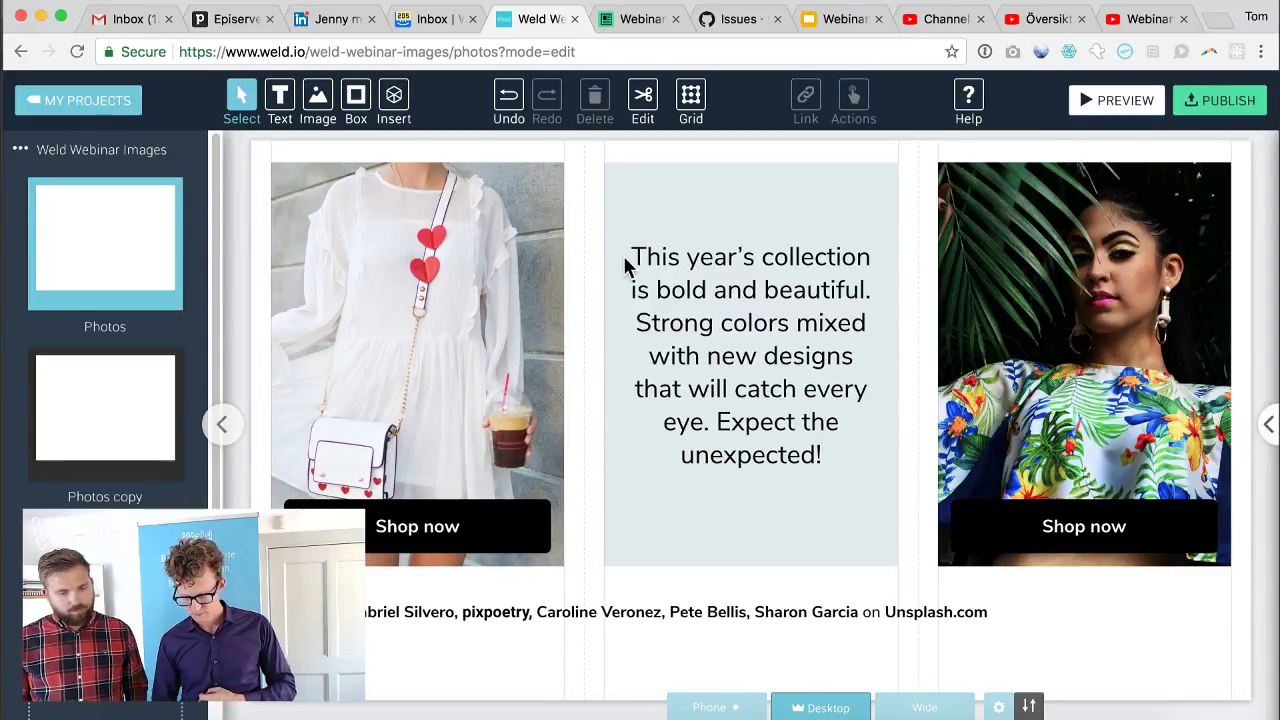
{"action": "left_click", "coordinate": [670, 280]}
{"action": "key", "text": "BackSpace"}
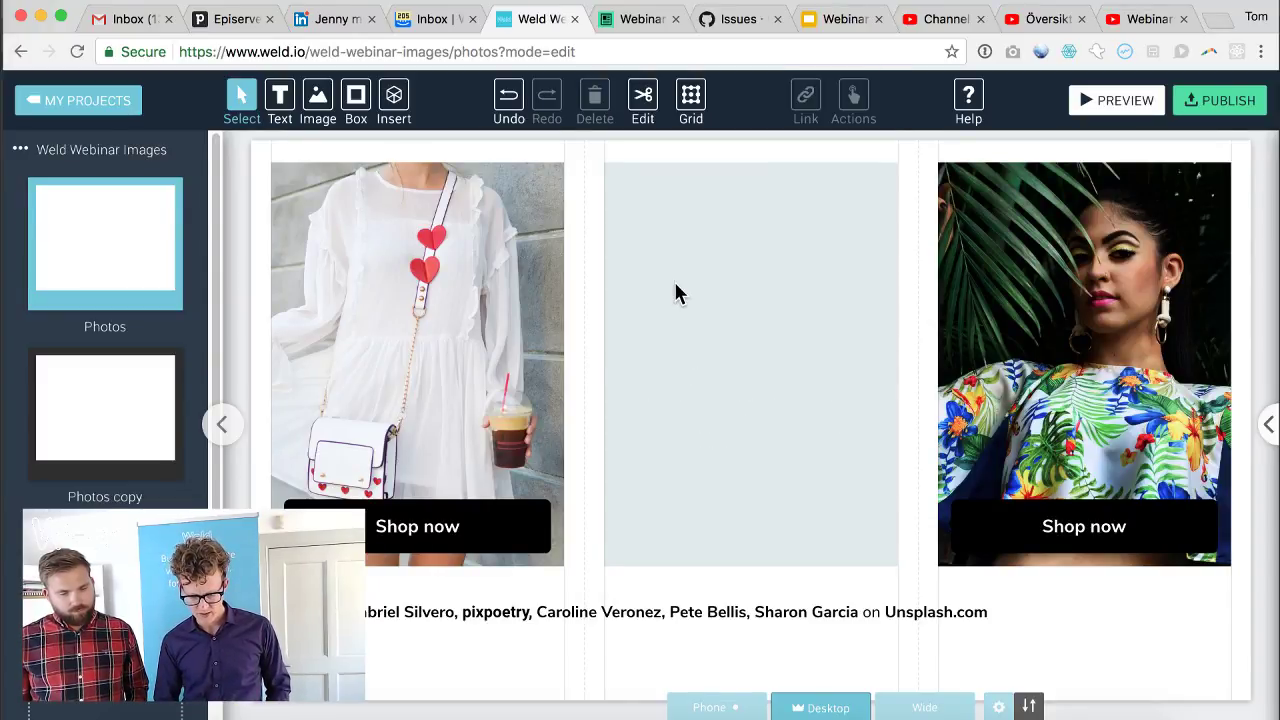
{"action": "left_click", "coordinate": [676, 293]}
{"action": "key", "text": "BackSpace"}
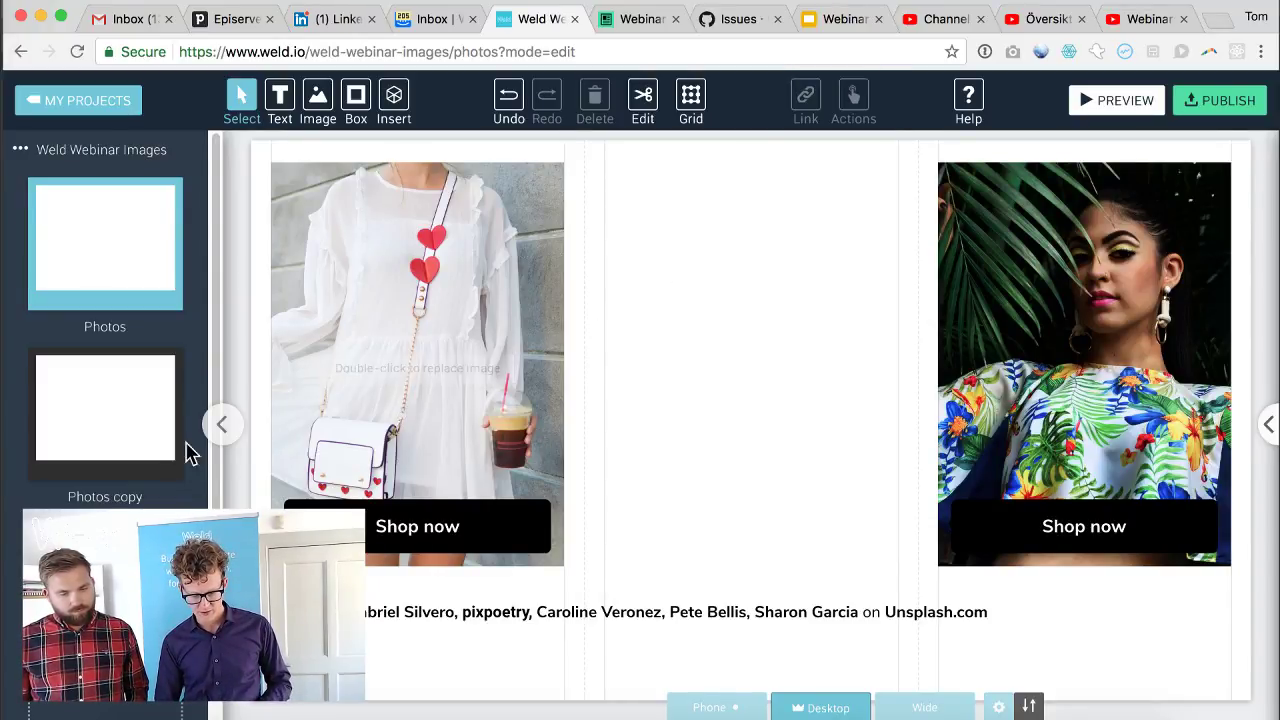
- Close the screens list, briefly select the left photo's black button, then pick the Image tool
{"action": "left_click", "coordinate": [221, 425]}
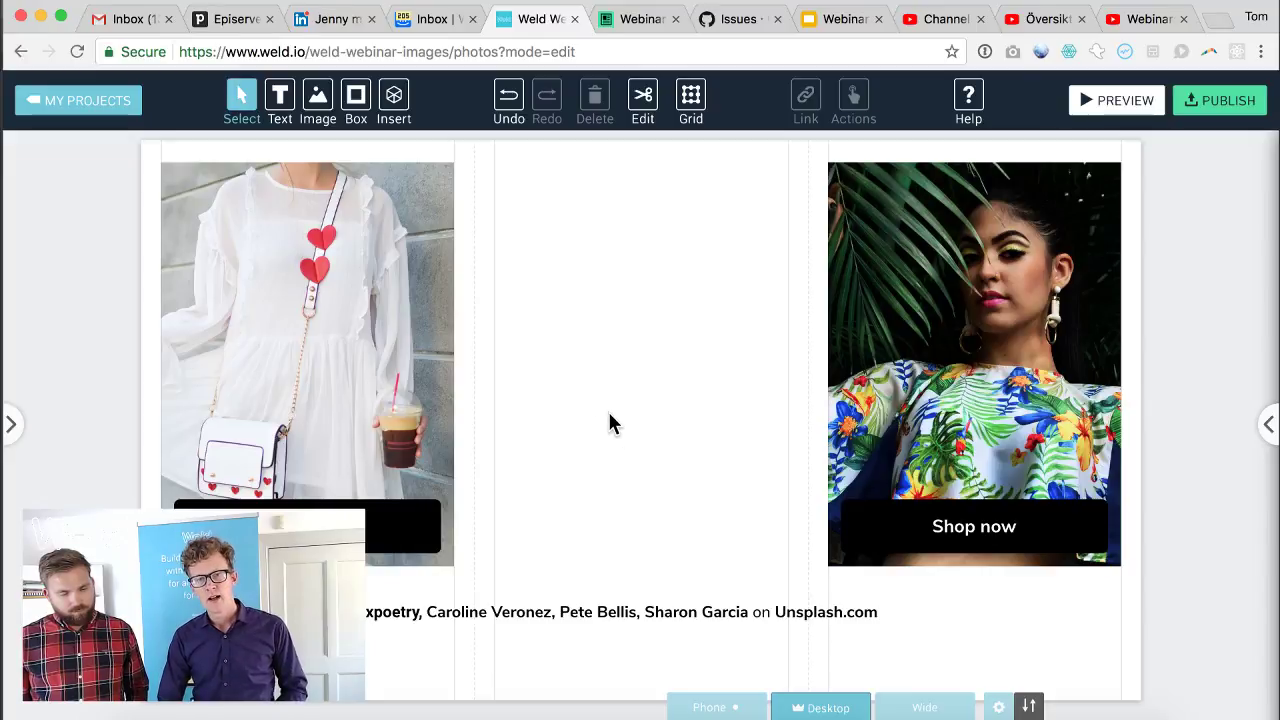
{"action": "left_click", "coordinate": [391, 529]}
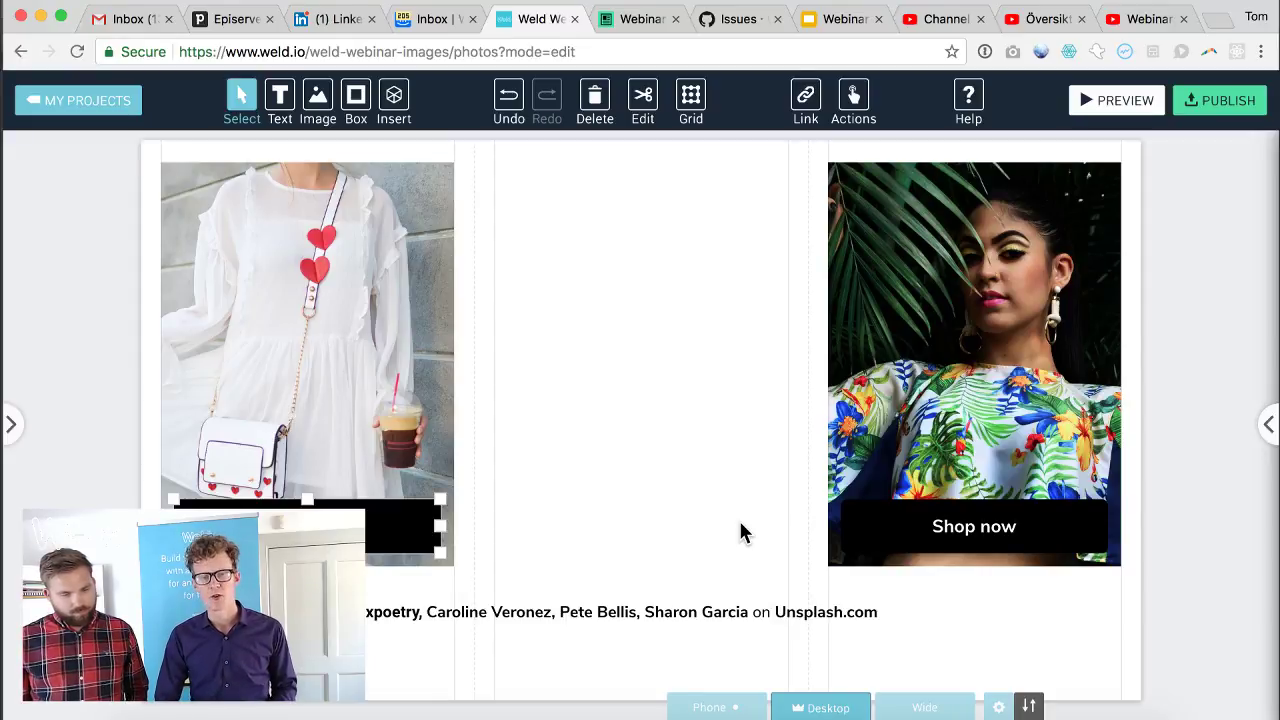
{"action": "left_click", "coordinate": [555, 352]}
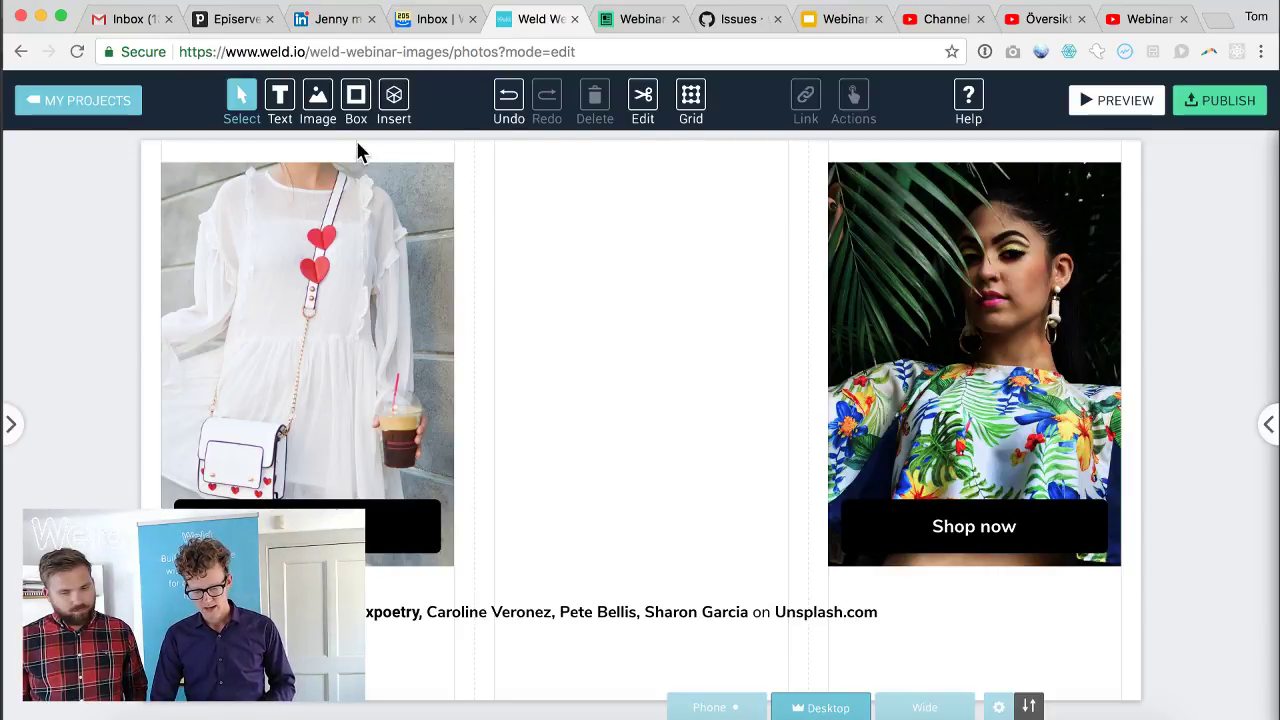
{"action": "left_click", "coordinate": [318, 105]}
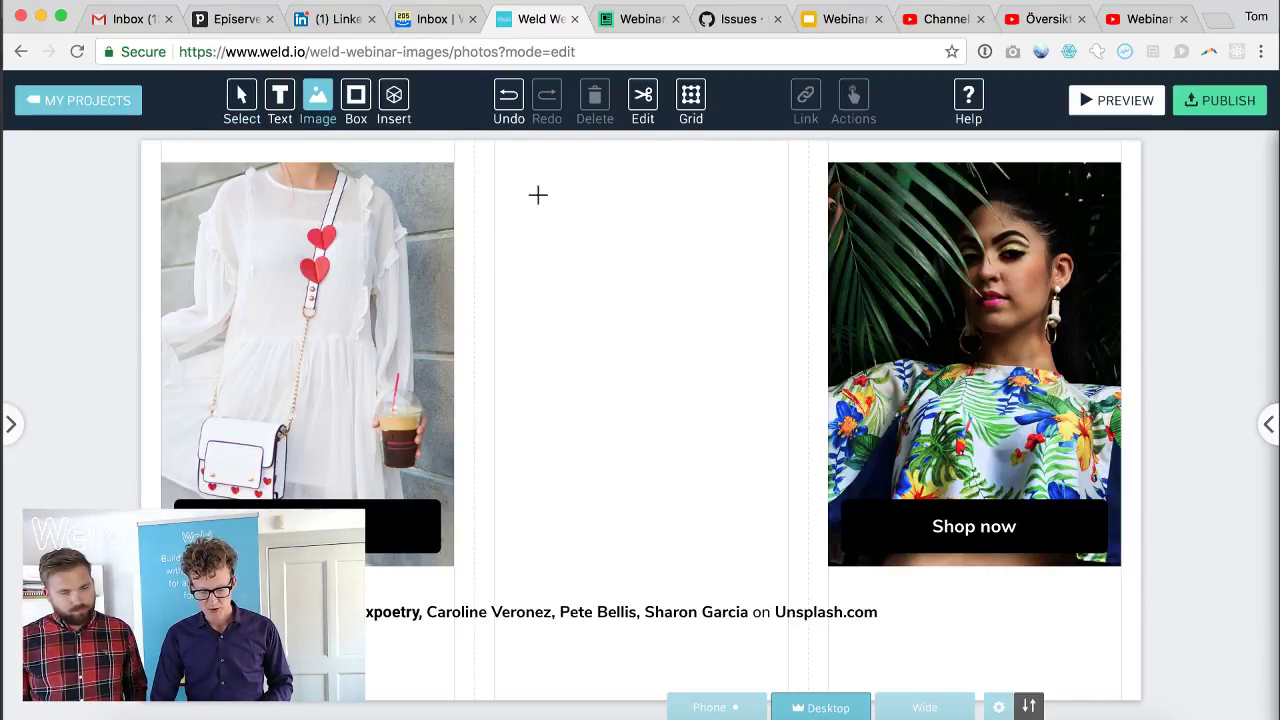
- Draw a middle-column image box and fill it with gabriel-silverio-221749-unsplash-S.jpg from Webinar on Images
{"action": "mouse_move", "coordinate": [708, 480]}
{"action": "left_mouse_down"}
{"action": "mouse_move", "coordinate": [780, 574]}
{"action": "mouse_move", "coordinate": [808, 565]}
{"action": "left_mouse_up"}
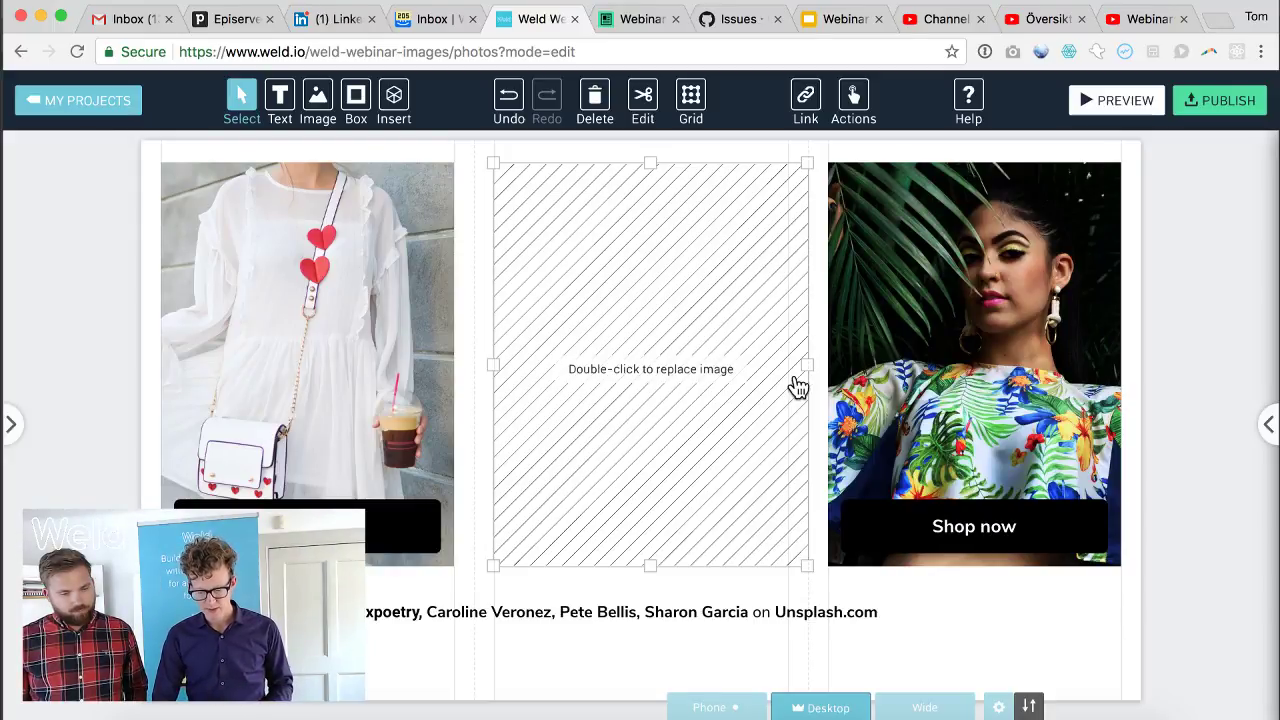
{"action": "left_click_drag", "start_coordinate": [808, 366], "coordinate": [786, 366]}
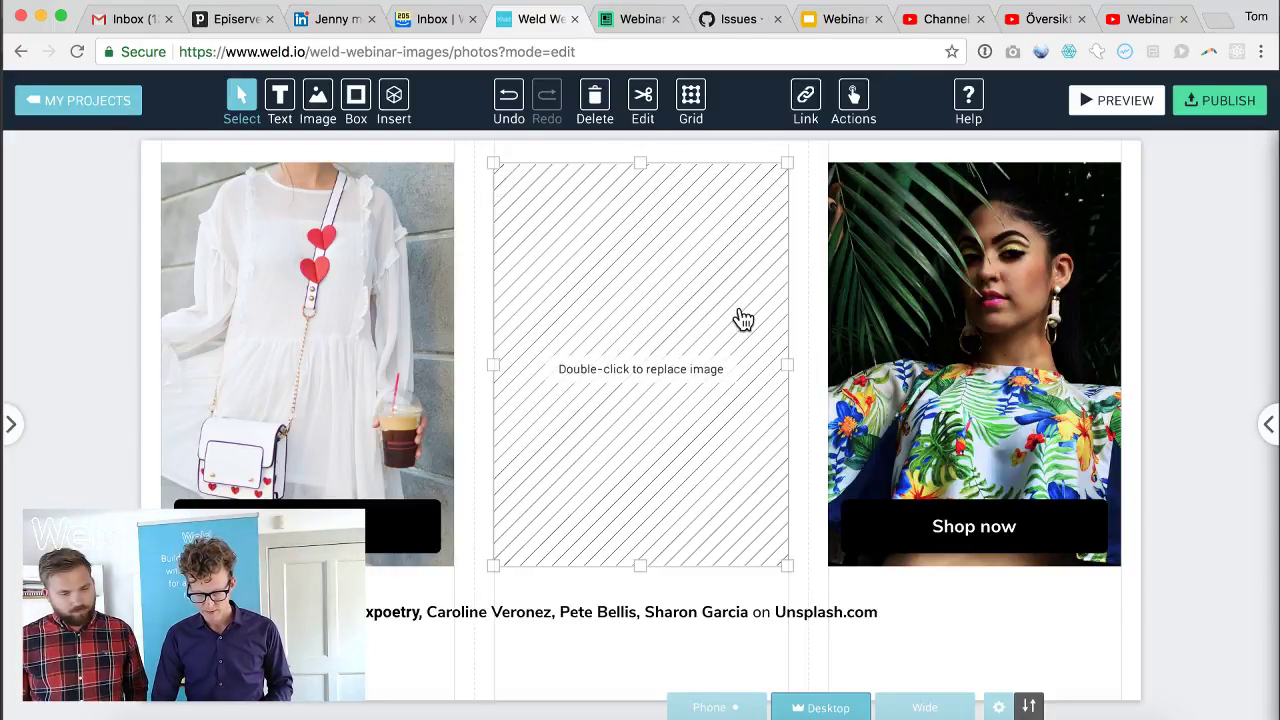
{"action": "double_click", "coordinate": [740, 317]}
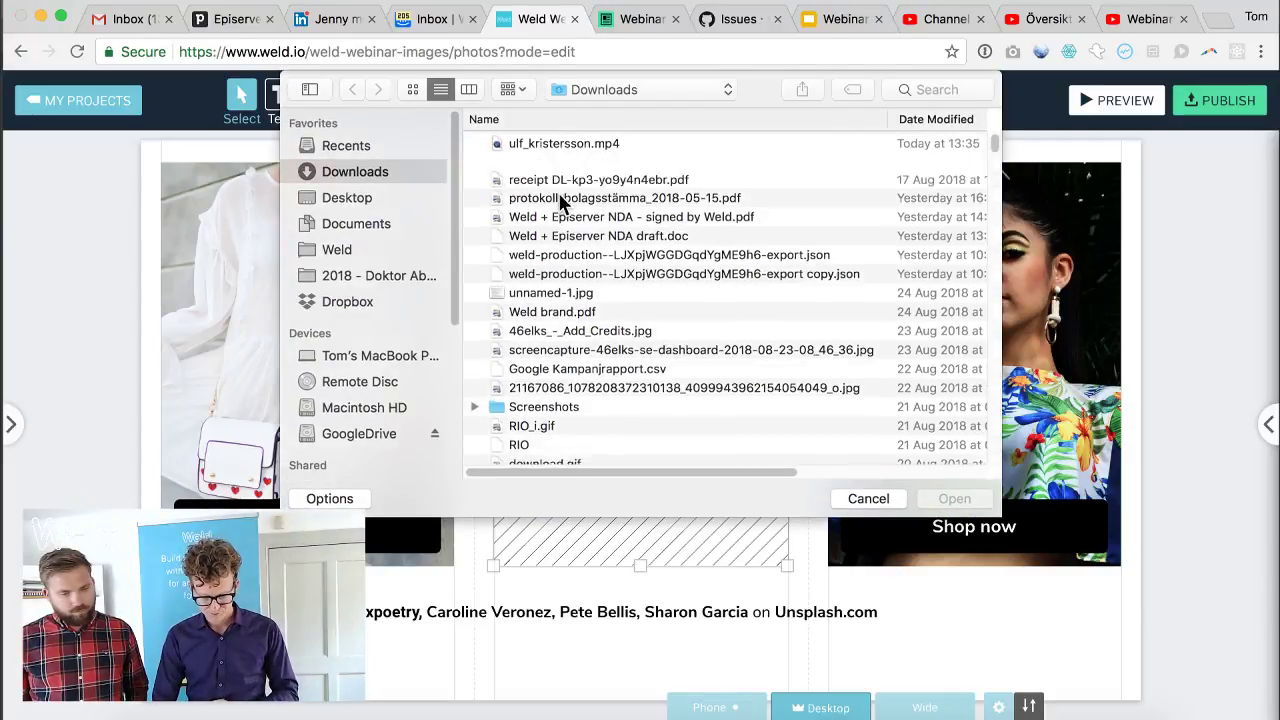
{"action": "left_click", "coordinate": [476, 143]}
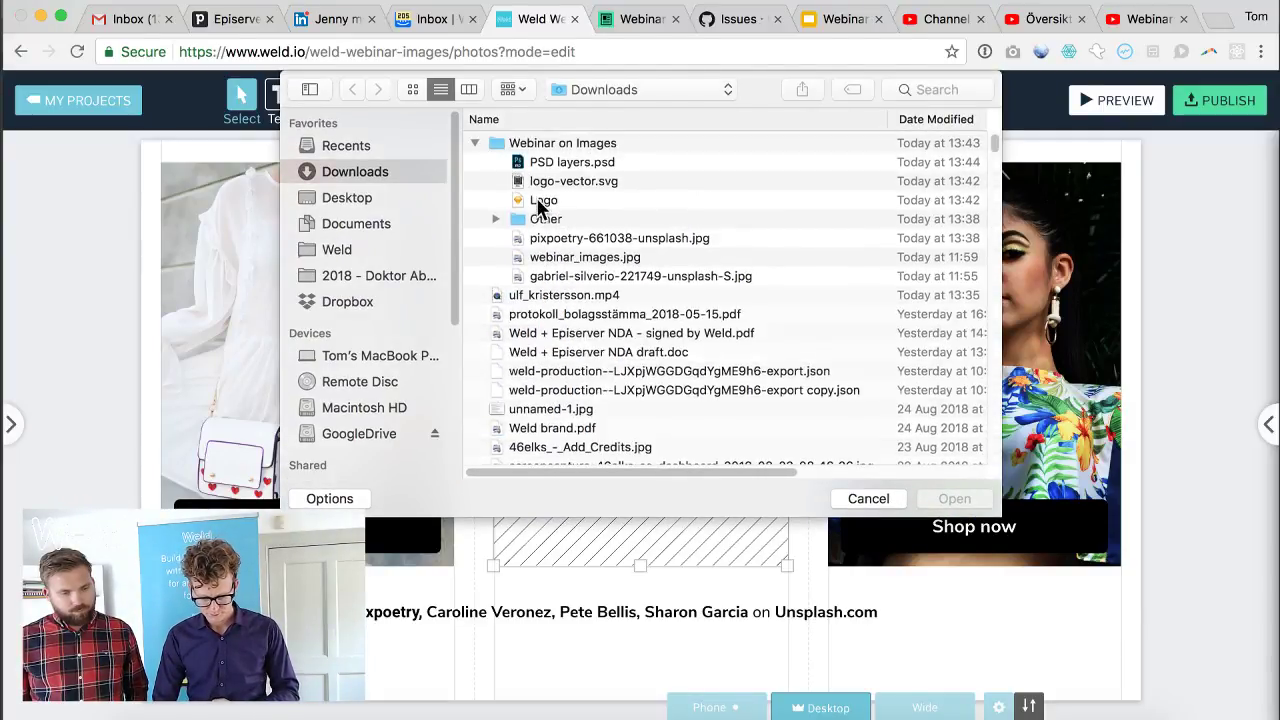
{"action": "left_click", "coordinate": [615, 276]}
{"action": "left_click", "coordinate": [953, 498]}
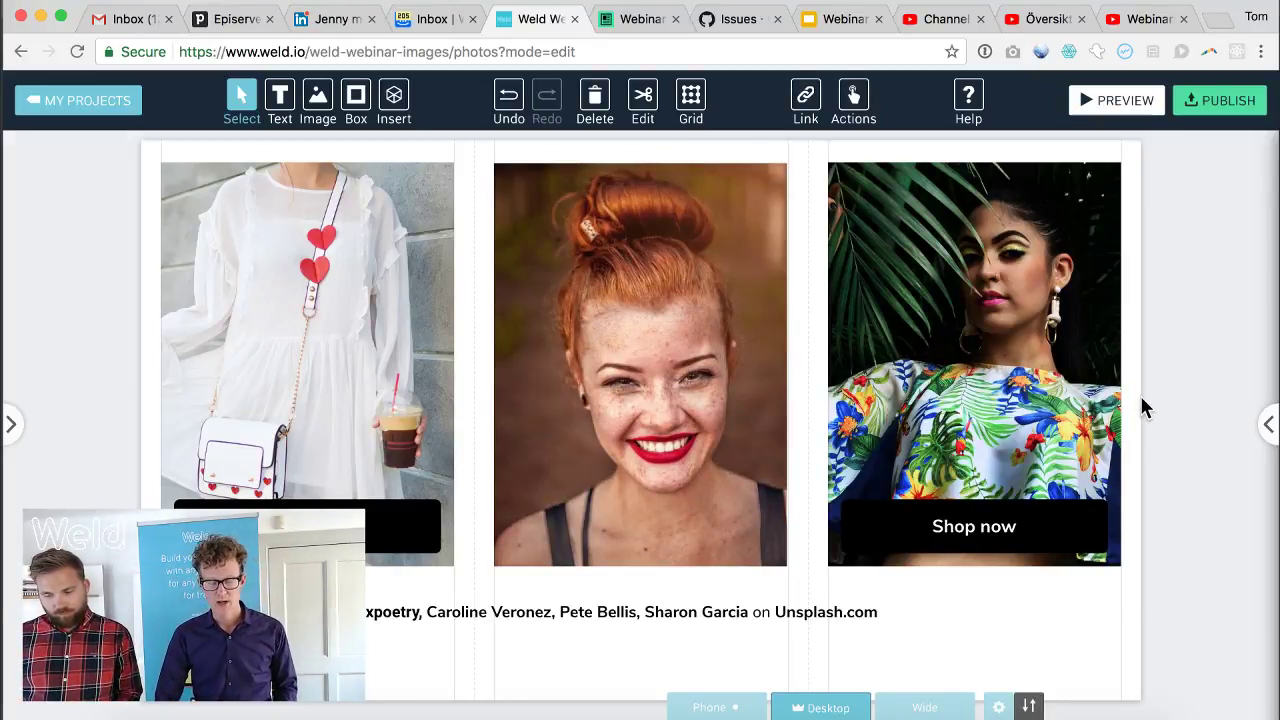
- Shrink the middle redhead photo by dragging its corner handle up-left
{"action": "left_click", "coordinate": [710, 370]}
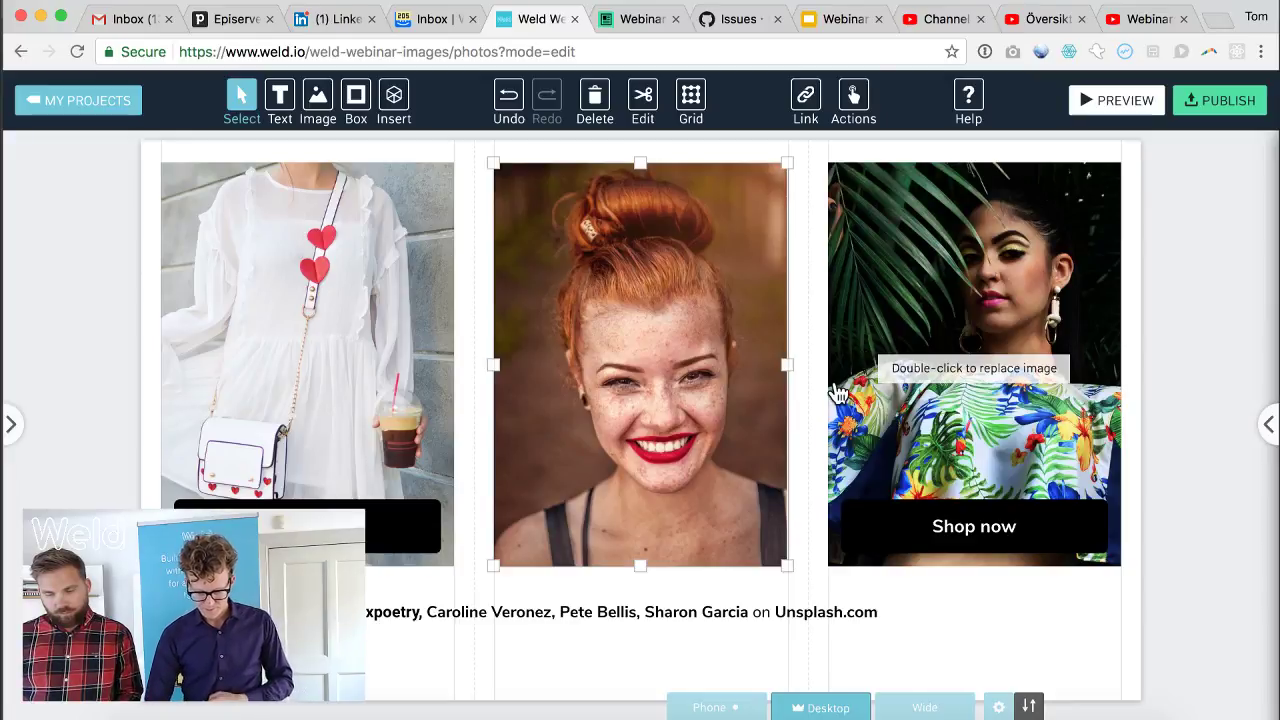
{"action": "left_click_drag", "start_coordinate": [786, 565], "coordinate": [652, 415]}
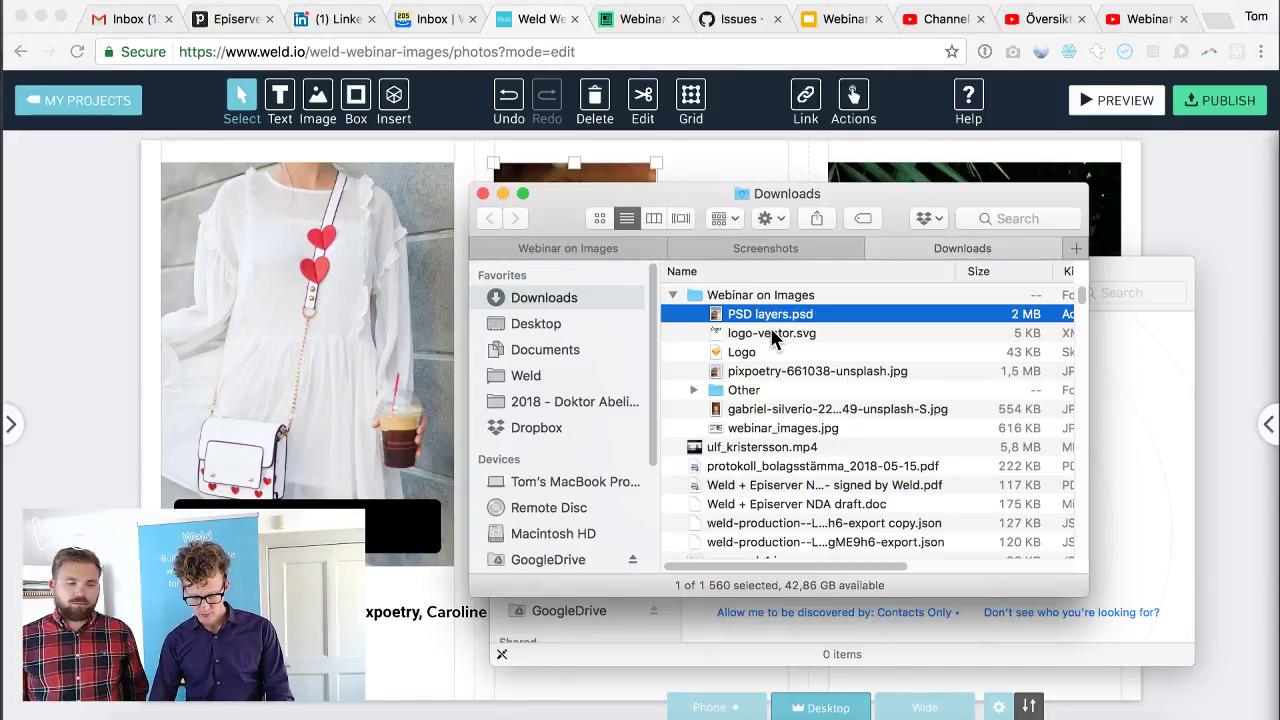
- Drop PSD layers.psd onto the page and size its Tranquility image to fill the middle column
{"action": "left_click_drag", "start_coordinate": [770, 316], "coordinate": [680, 455]}
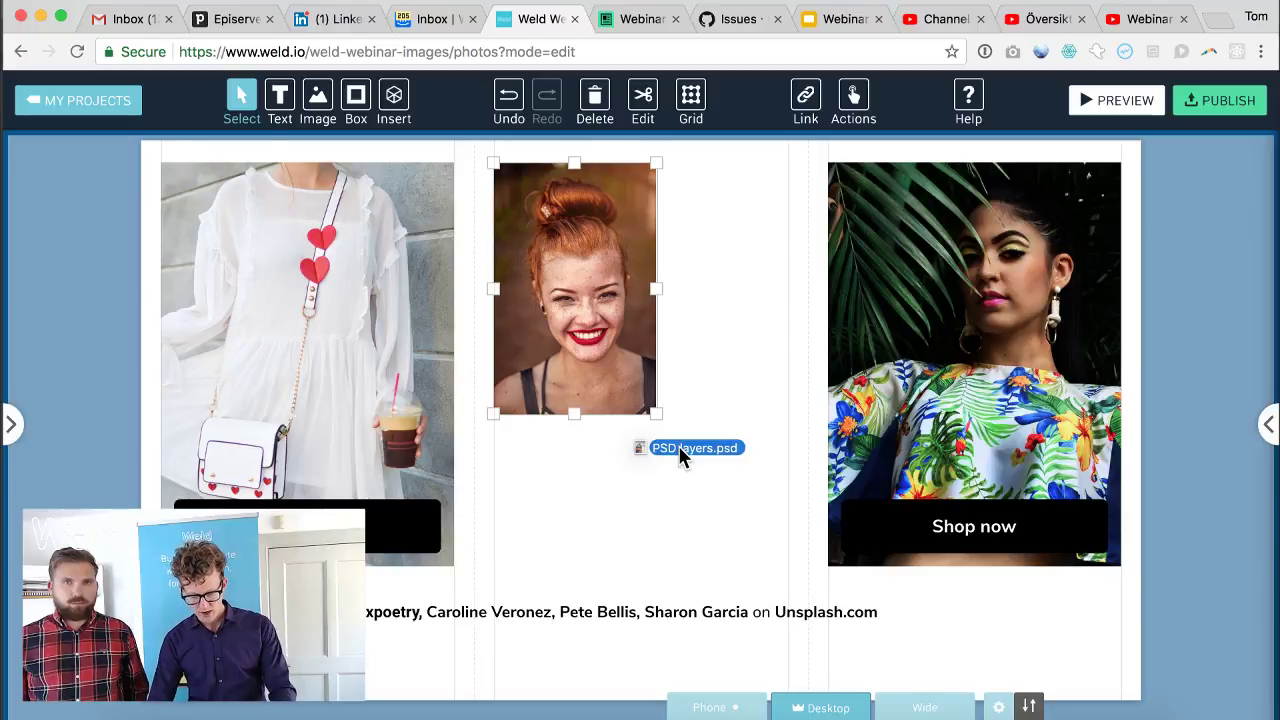
{"action": "left_click_drag", "start_coordinate": [680, 448], "coordinate": [677, 447]}
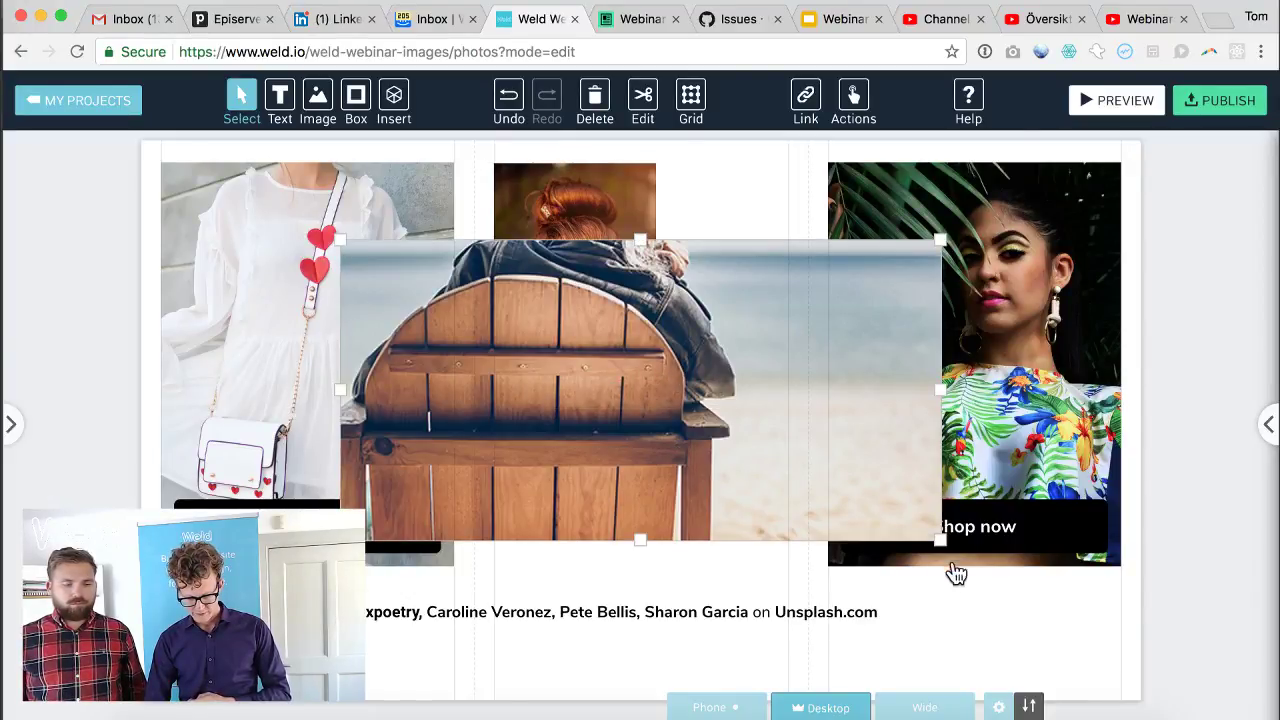
{"action": "left_click_drag", "start_coordinate": [940, 540], "coordinate": [572, 629]}
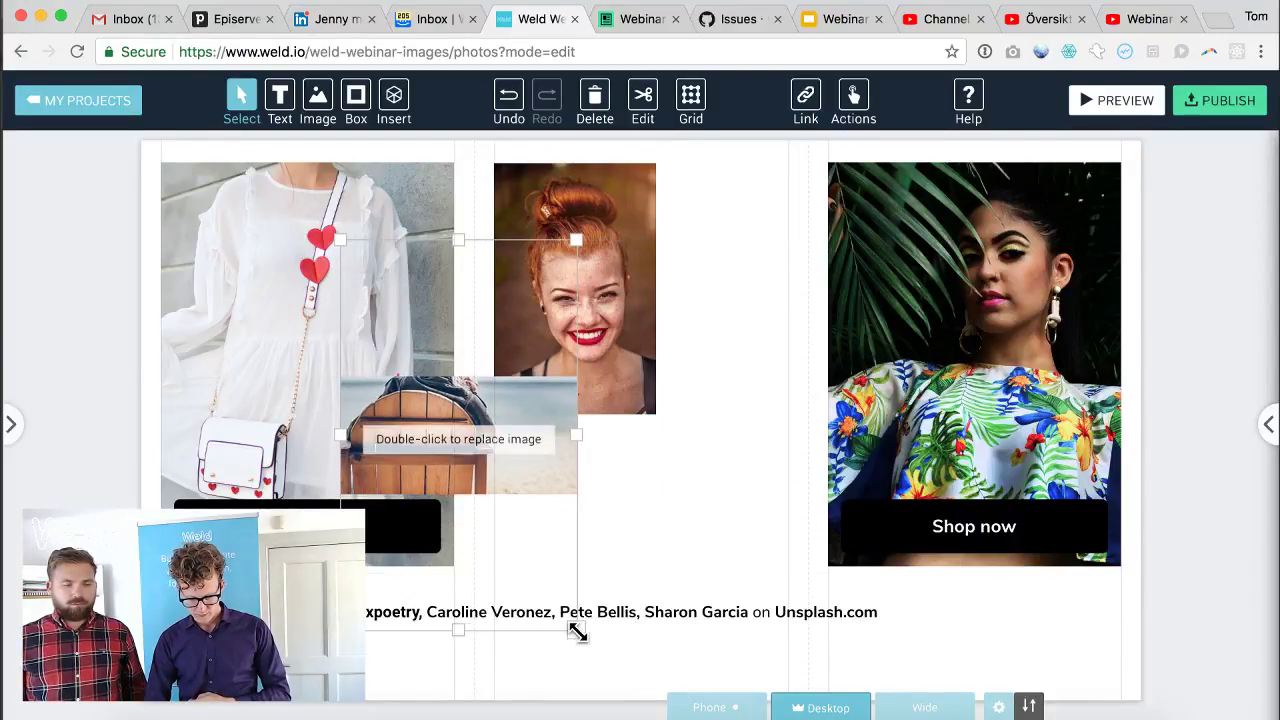
{"action": "left_click_drag", "start_coordinate": [534, 437], "coordinate": [722, 368]}
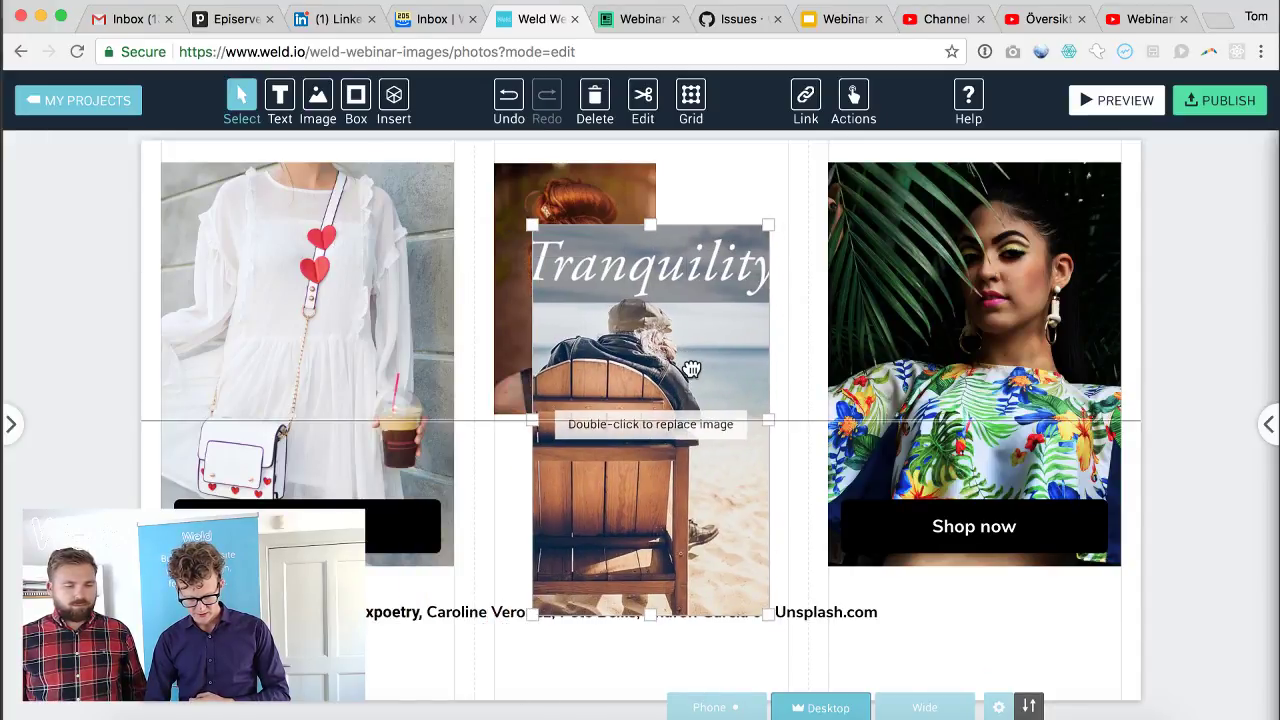
{"action": "left_click_drag", "start_coordinate": [531, 421], "coordinate": [490, 430]}
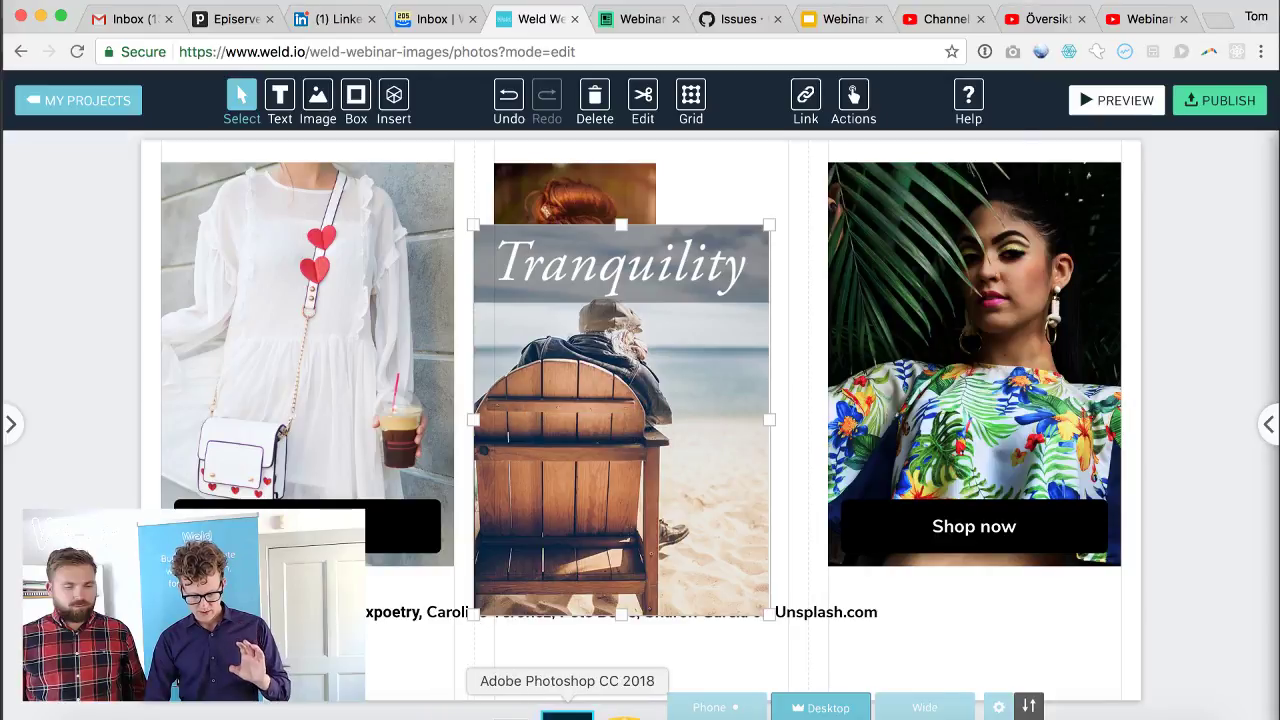
{"action": "left_click", "coordinate": [567, 714]}
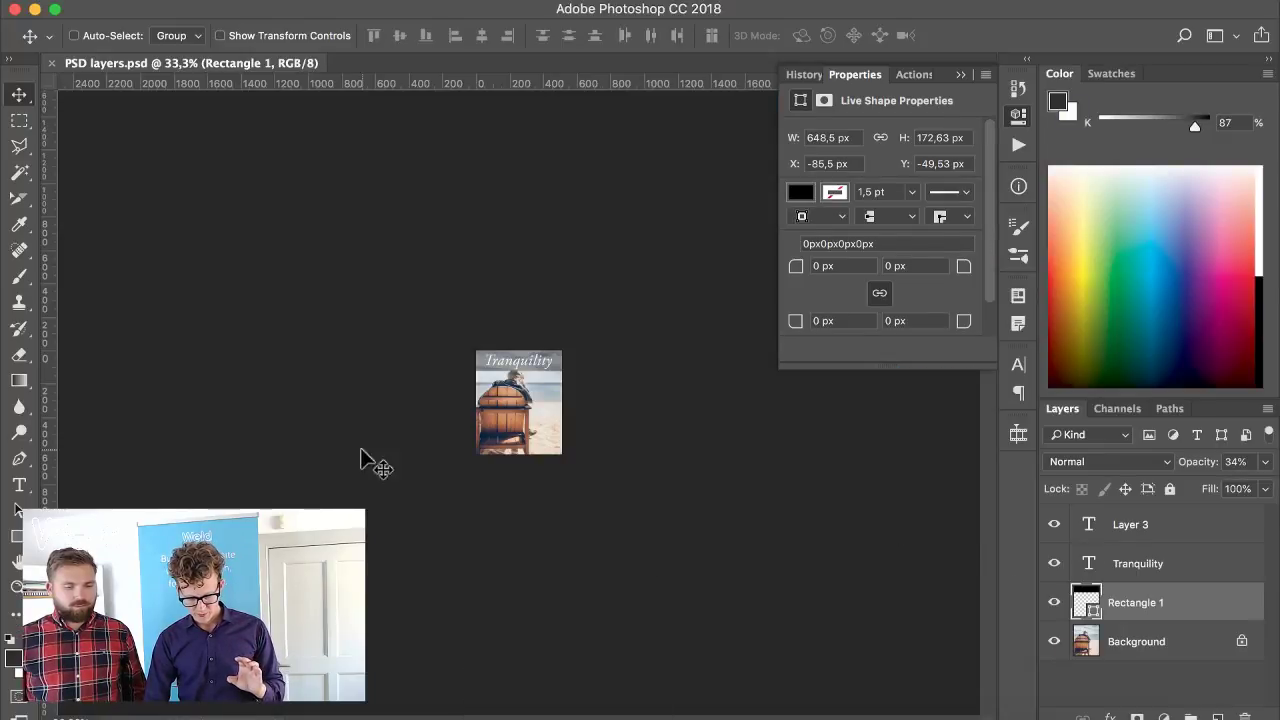
{"action": "left_click", "coordinate": [17, 590]}
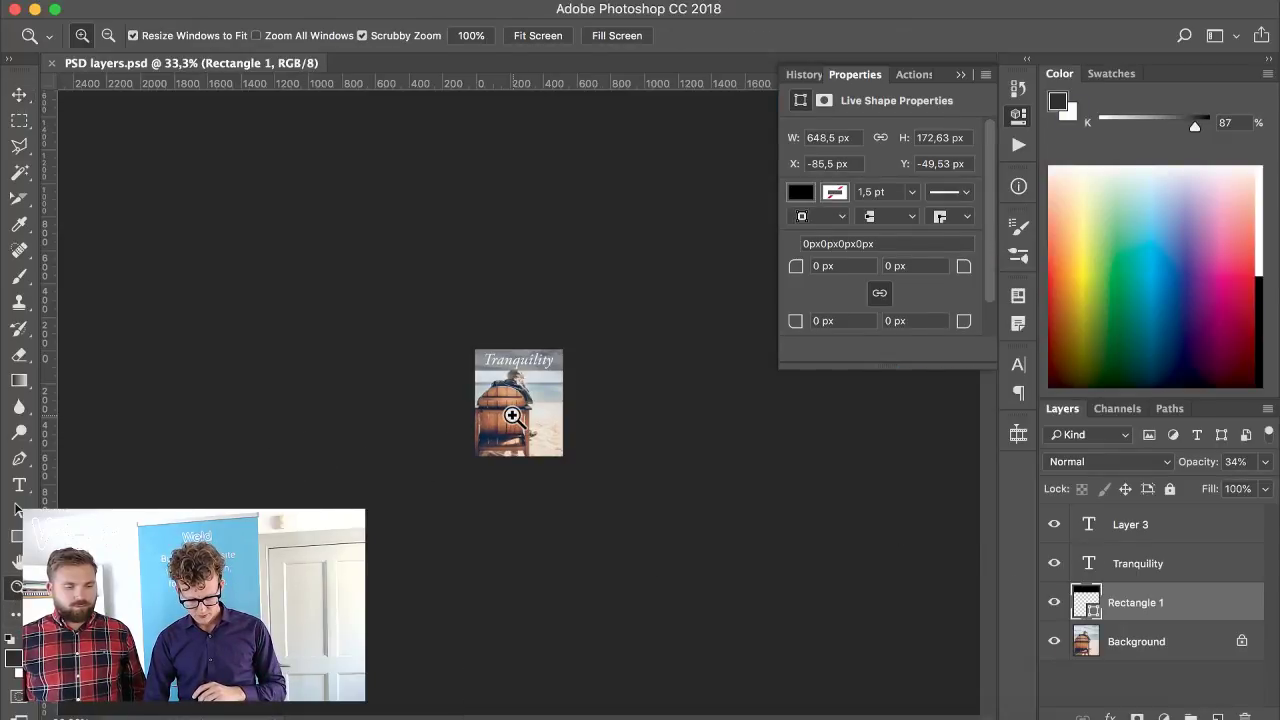
{"action": "left_click", "coordinate": [512, 415]}
{"action": "left_click", "coordinate": [512, 415]}
{"action": "left_click", "coordinate": [512, 415]}
{"action": "left_click", "coordinate": [512, 415]}
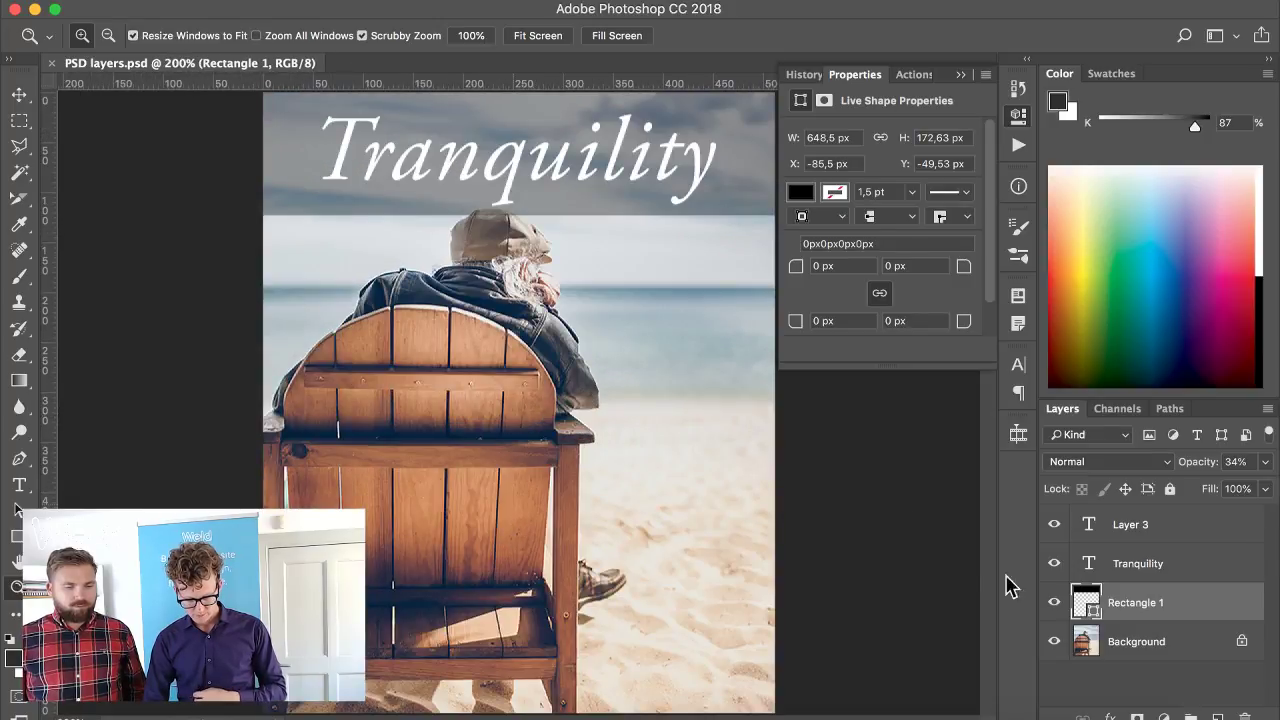
{"action": "left_click", "coordinate": [1054, 602]}
{"action": "left_click", "coordinate": [1054, 602]}
{"action": "left_click", "coordinate": [1054, 563]}
{"action": "left_click", "coordinate": [1054, 563]}
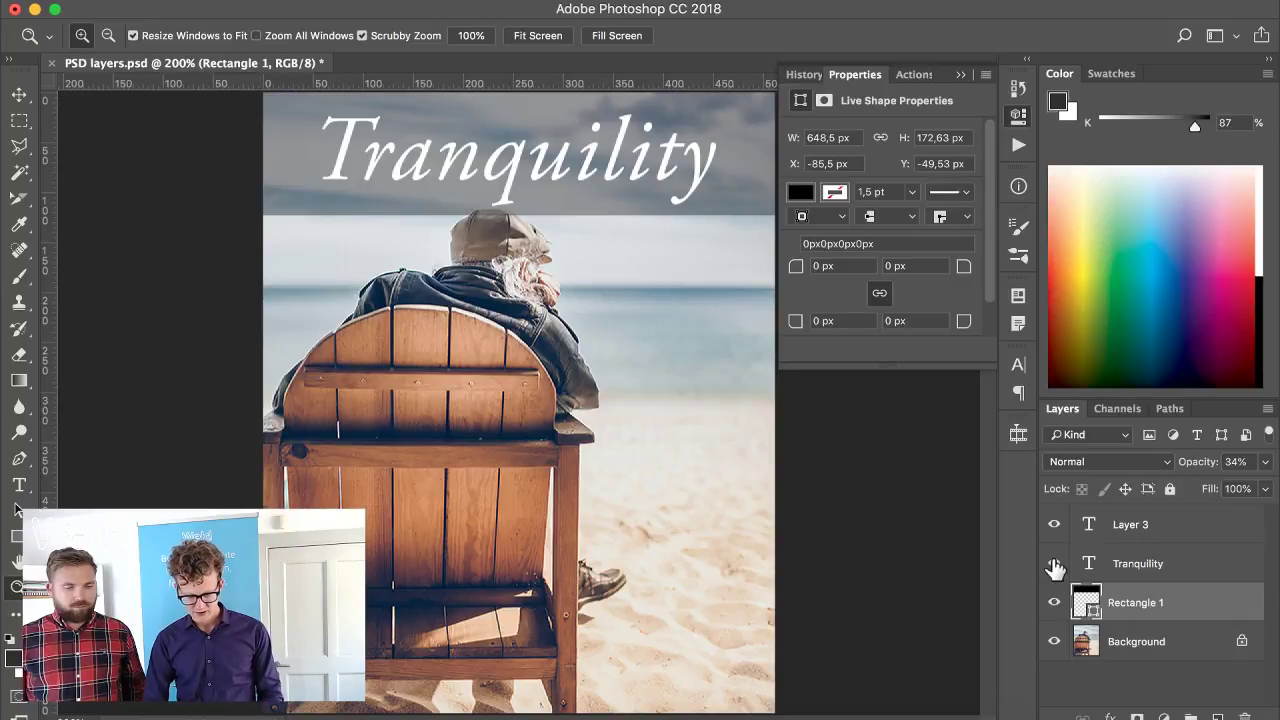
{"action": "key", "text": "super+Tab"}
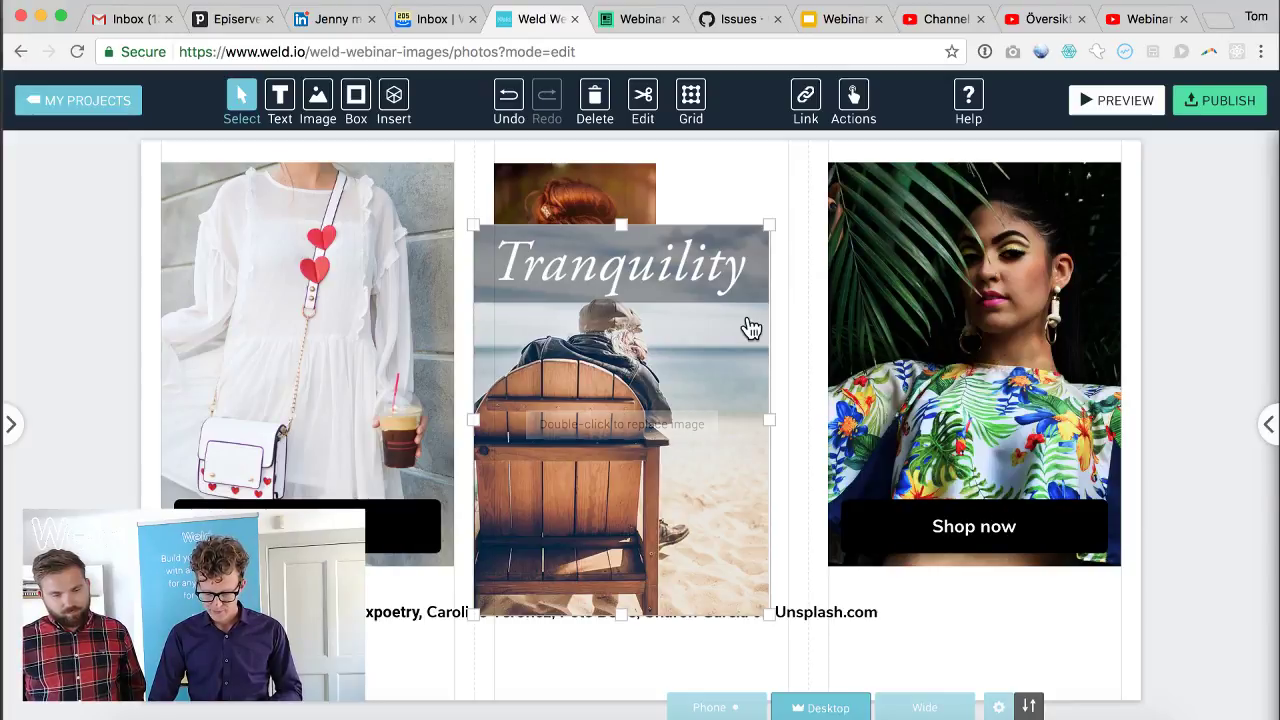
- Delete the Tranquility image and stretch the redhead photo across the middle column, cropped to fill
{"action": "key", "text": "Delete"}
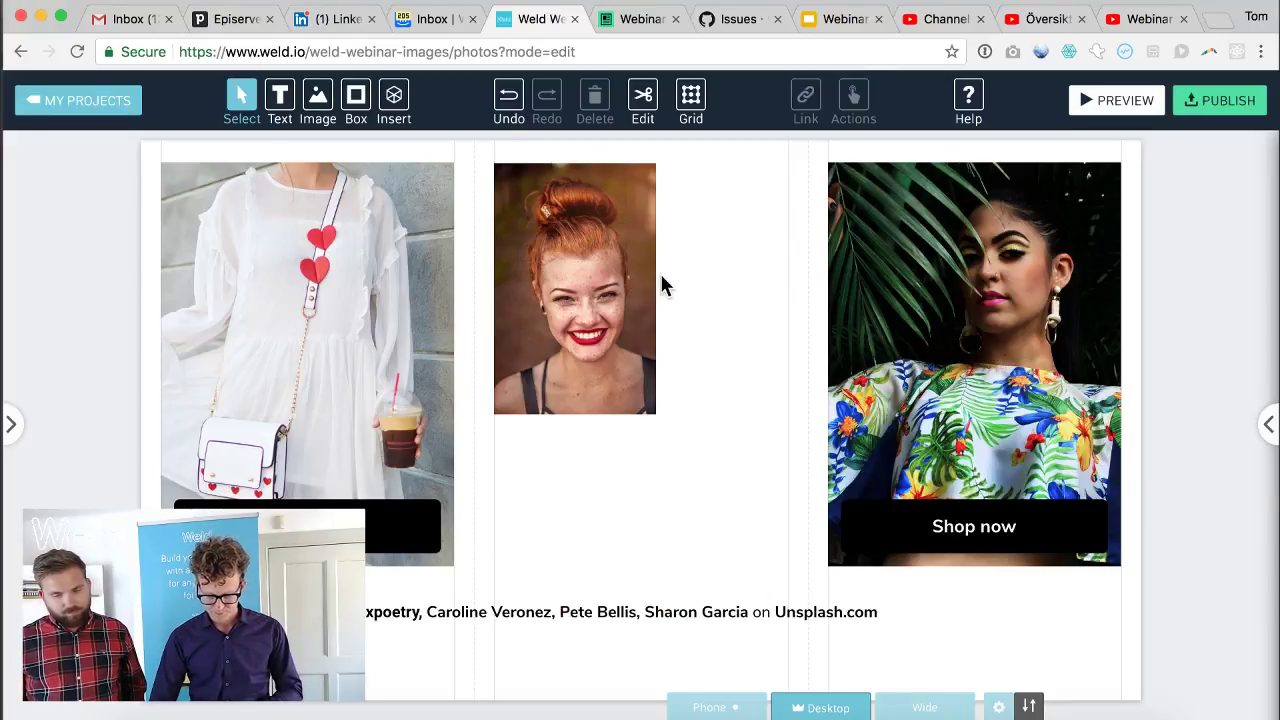
{"action": "left_click", "coordinate": [623, 302]}
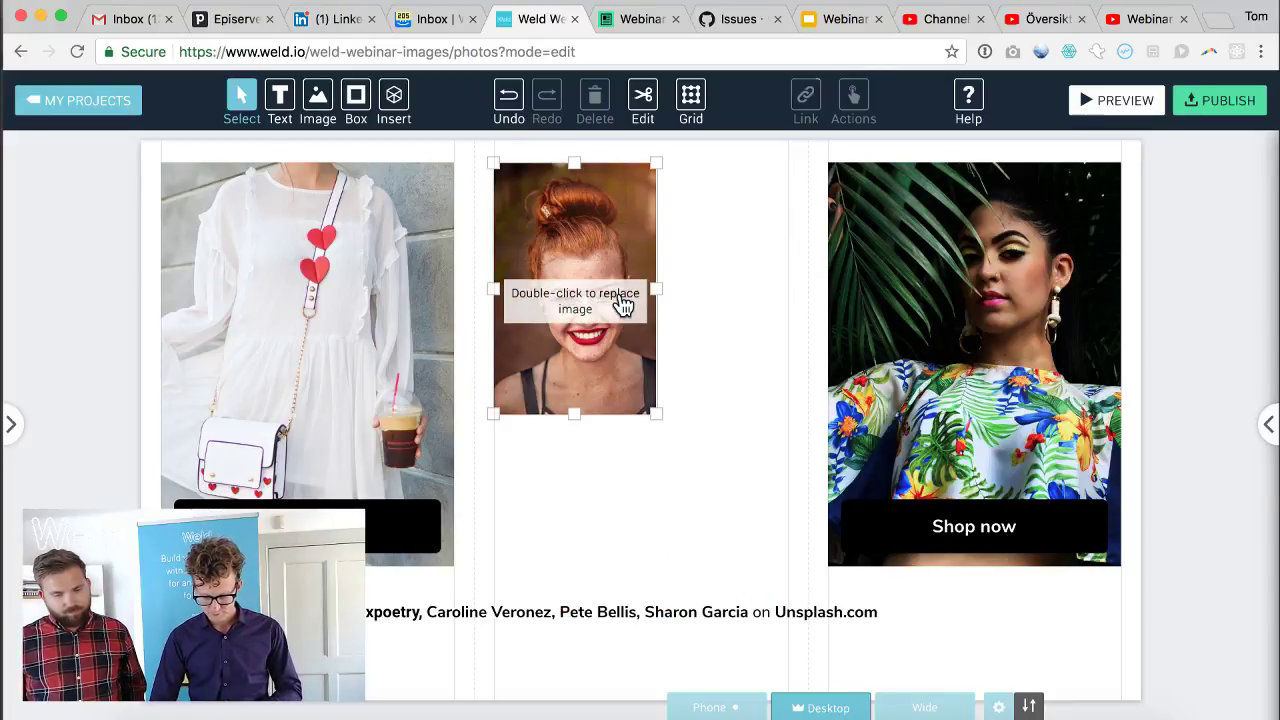
{"action": "left_click", "coordinate": [1266, 424]}
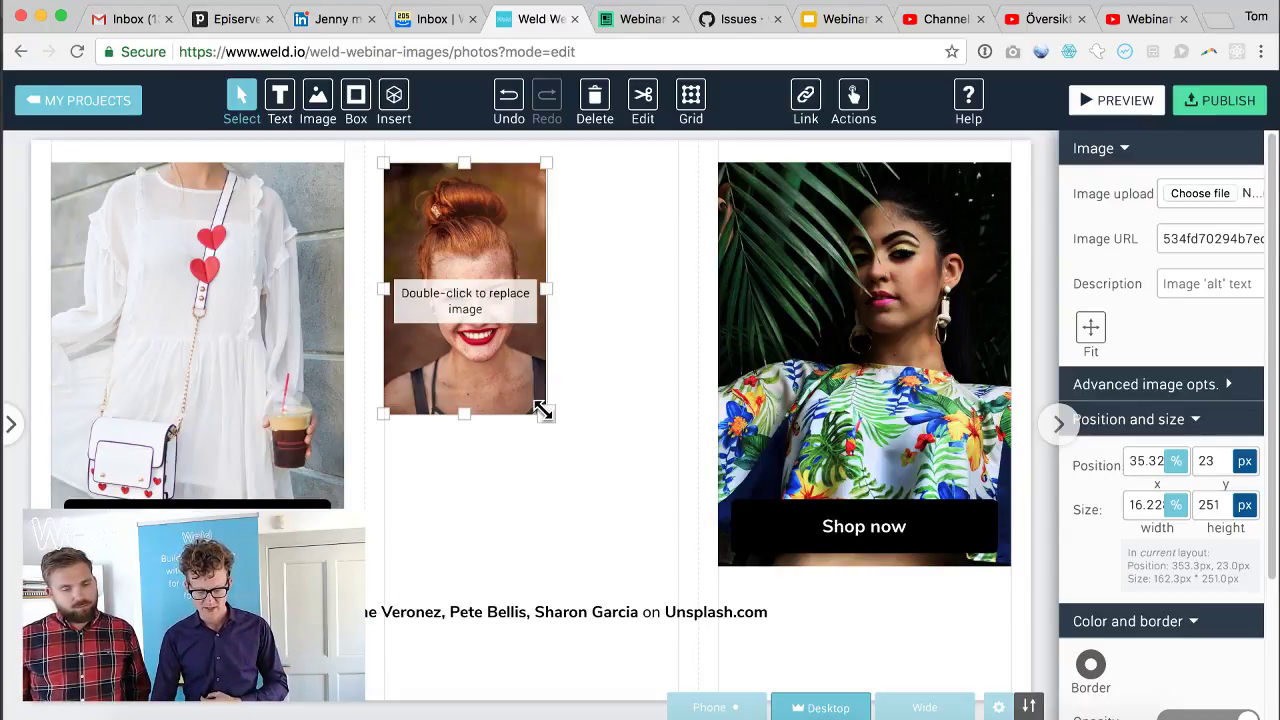
{"action": "left_click_drag", "start_coordinate": [543, 411], "coordinate": [672, 370]}
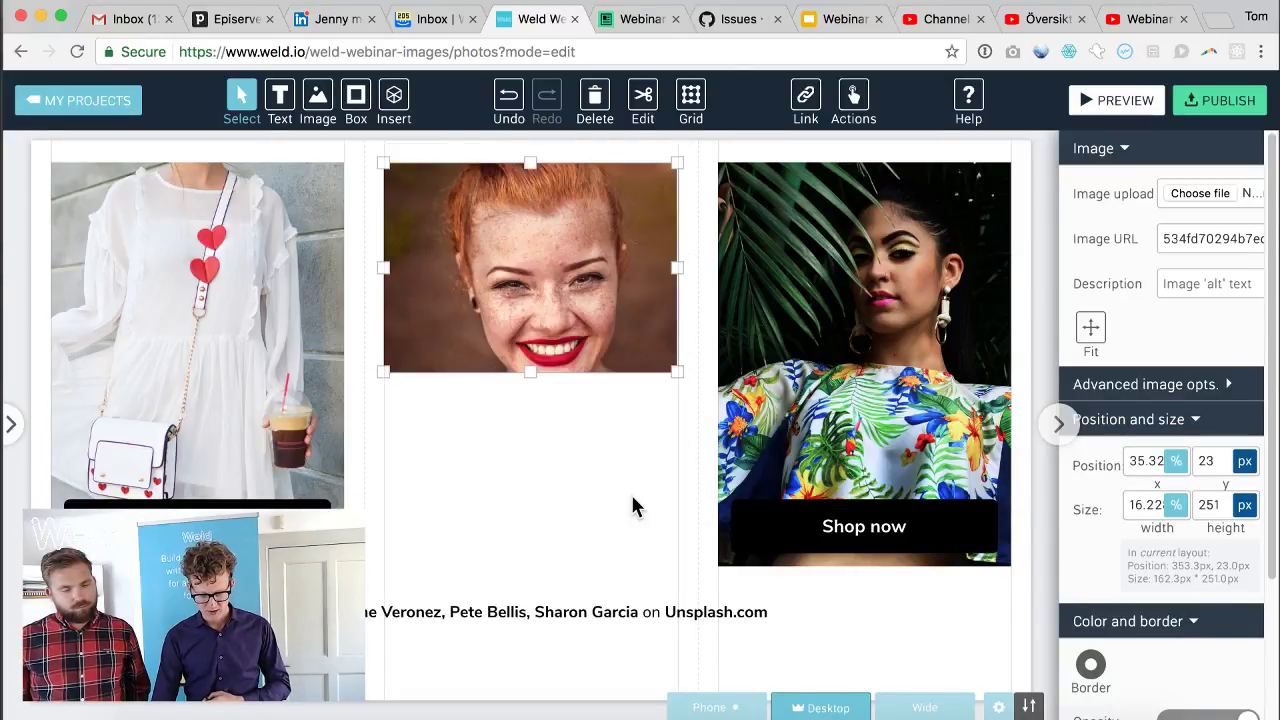
{"action": "left_click", "coordinate": [1091, 330]}
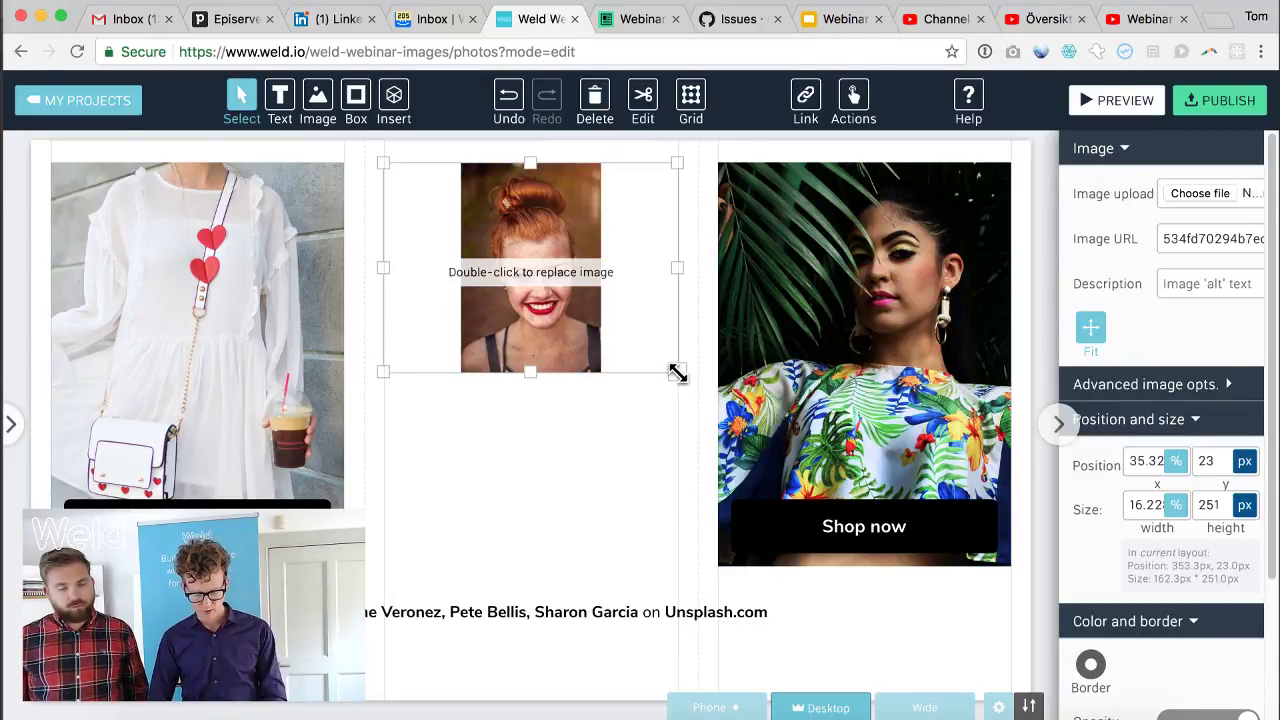
{"action": "left_click", "coordinate": [1092, 335]}
{"action": "left_click", "coordinate": [503, 417]}
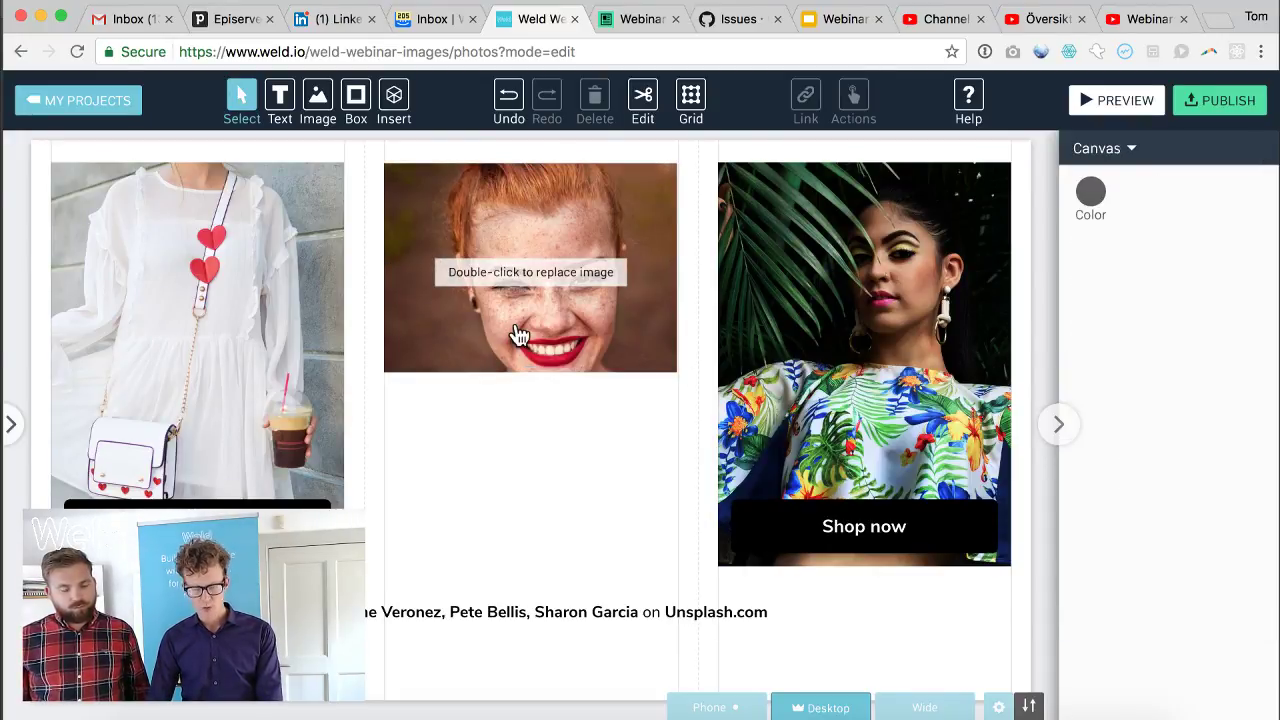
{"action": "key", "text": "super+Tab"}
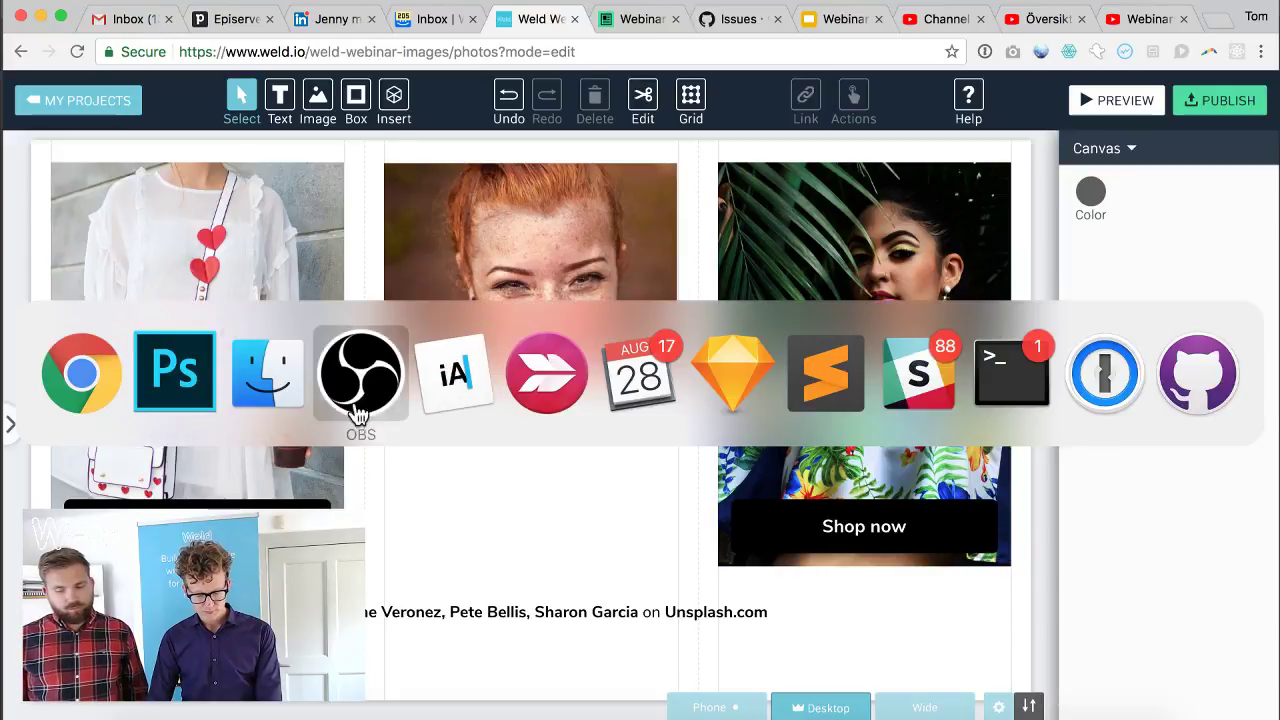
- In Sketch's Logo document, inspect individual logo paths, then select the whole logo-vector group
{"action": "left_click", "coordinate": [760, 398]}
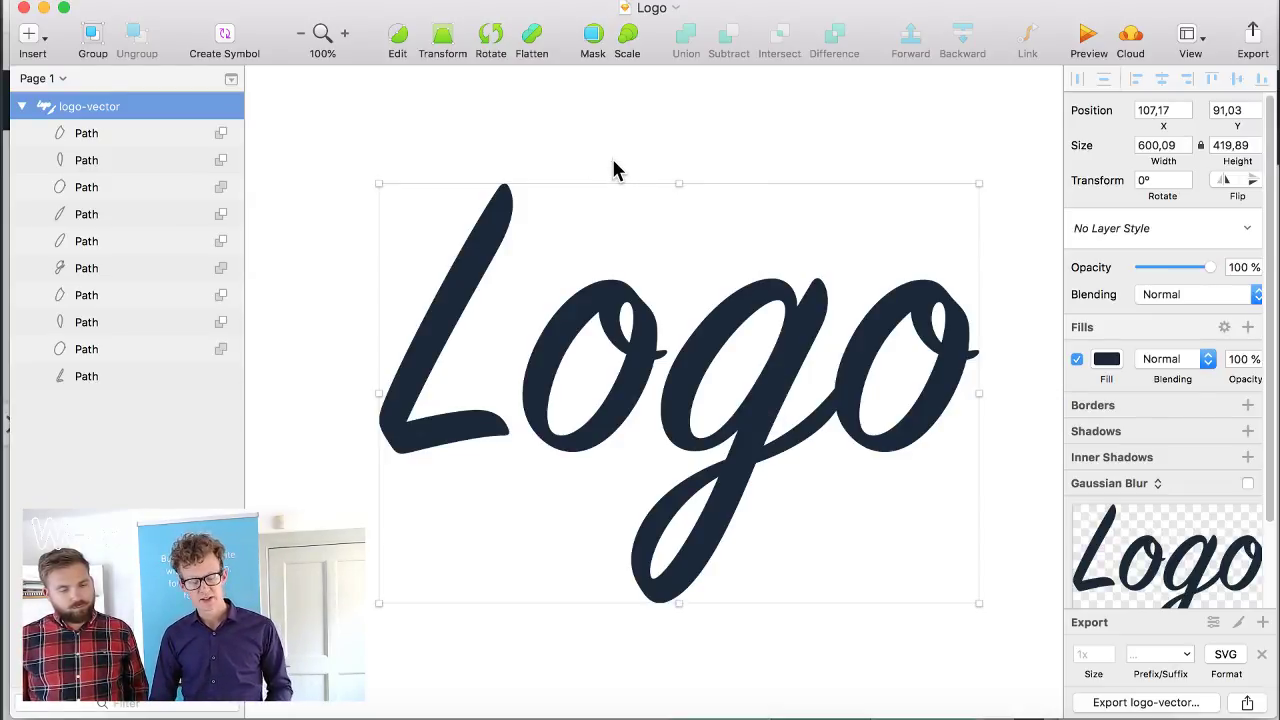
{"action": "left_click", "coordinate": [275, 0]}
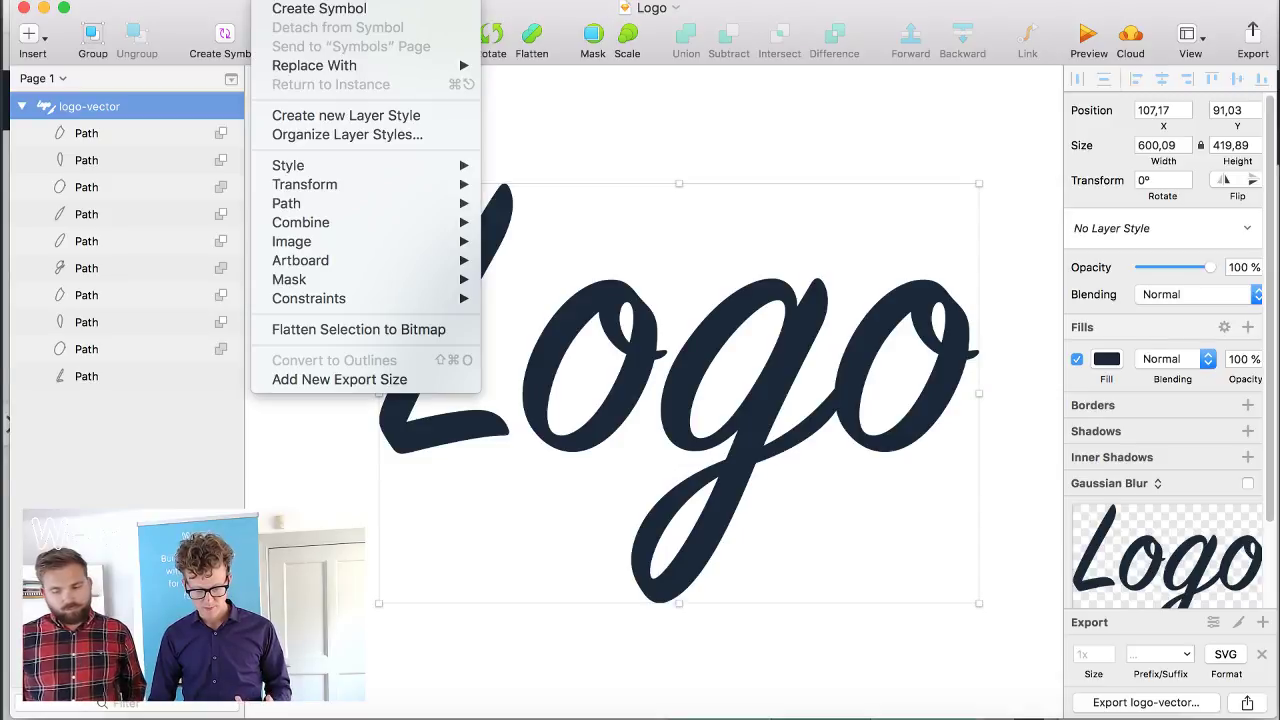
{"action": "left_click", "coordinate": [686, 134]}
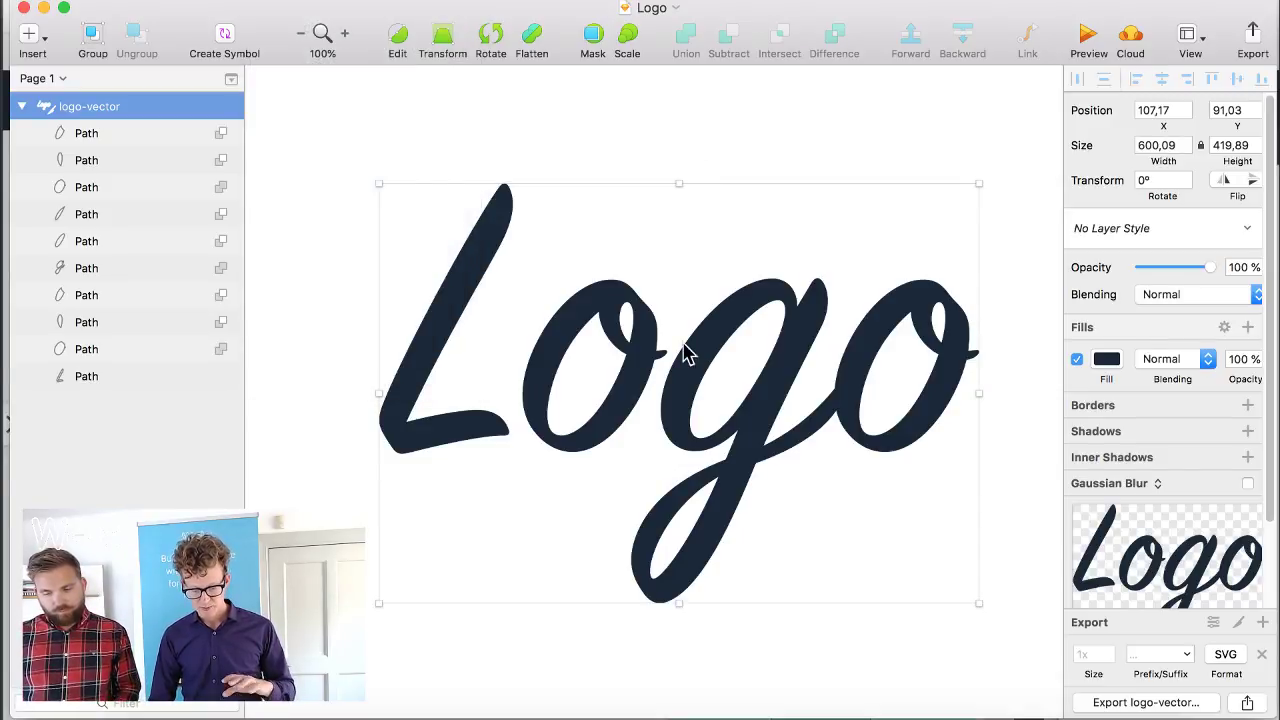
{"action": "left_click", "coordinate": [429, 337]}
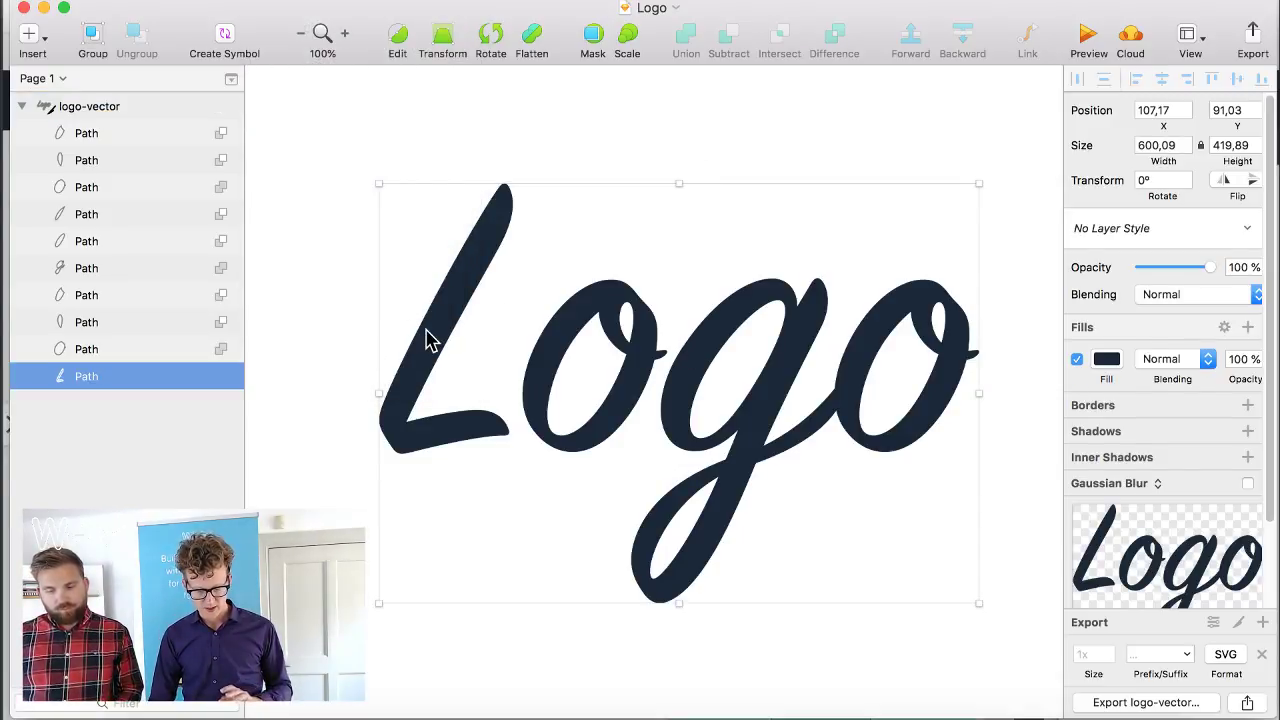
{"action": "left_click", "coordinate": [149, 352]}
{"action": "left_click", "coordinate": [149, 330]}
{"action": "left_click", "coordinate": [381, 221]}
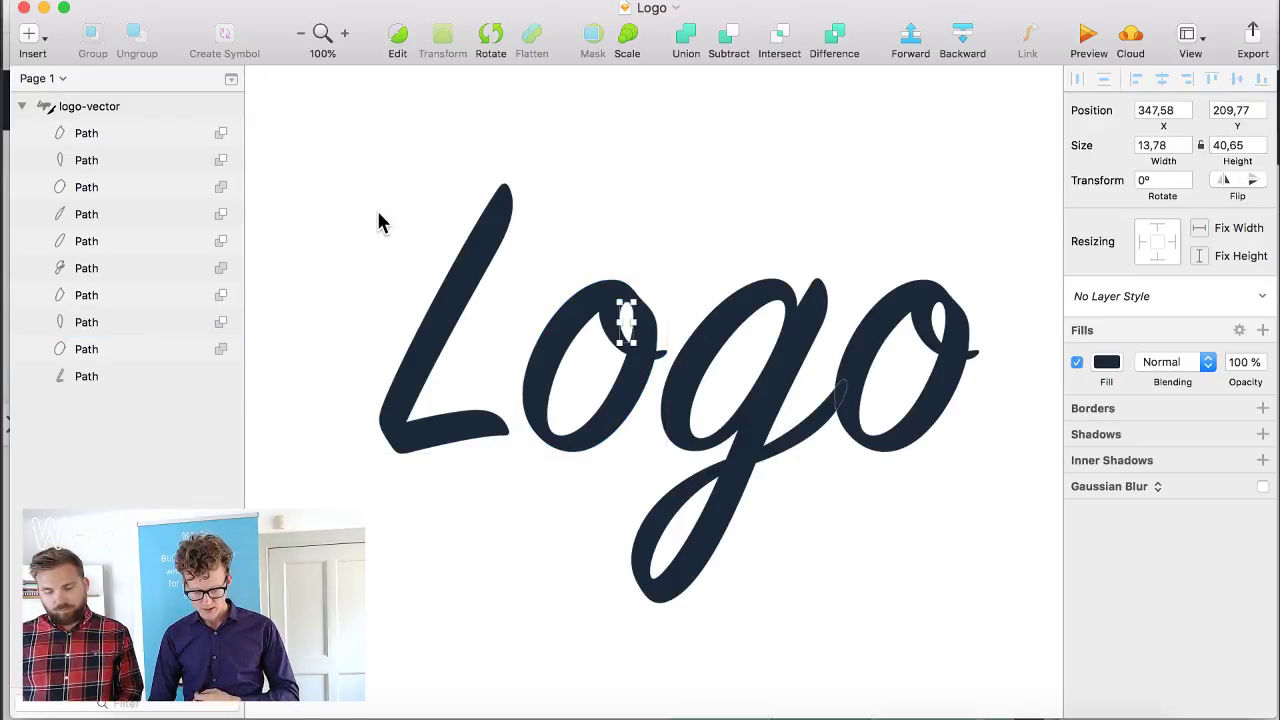
{"action": "left_click", "coordinate": [480, 252]}
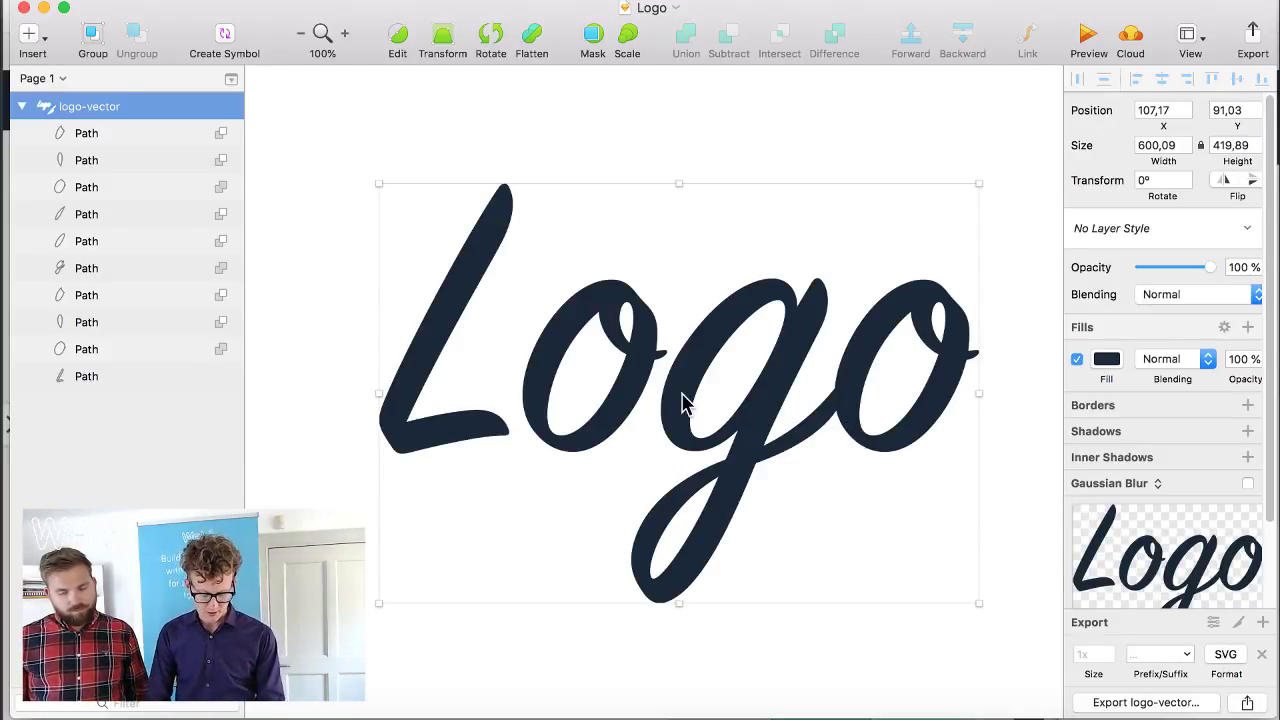
{"action": "key", "text": "super+Tab"}
- Drag logo-vector.svg from the Downloads folder onto Weld's middle column
{"action": "left_click", "coordinate": [358, 405]}
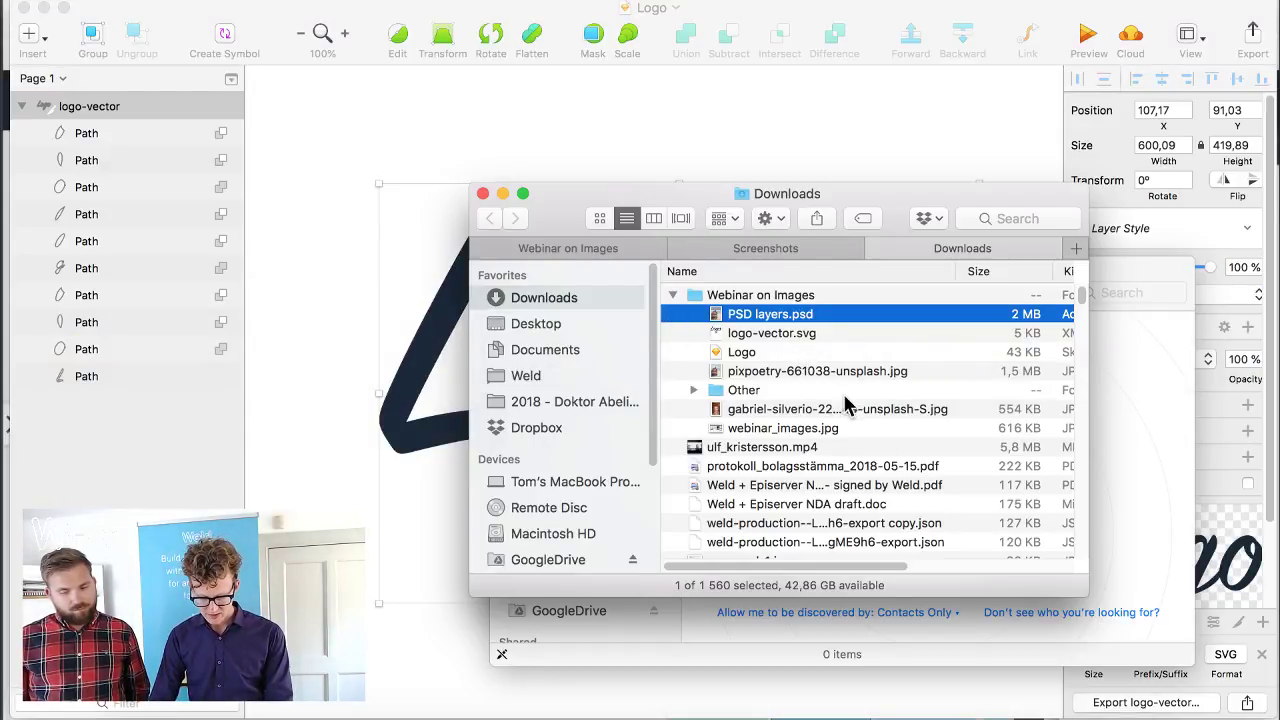
{"action": "left_click", "coordinate": [799, 340]}
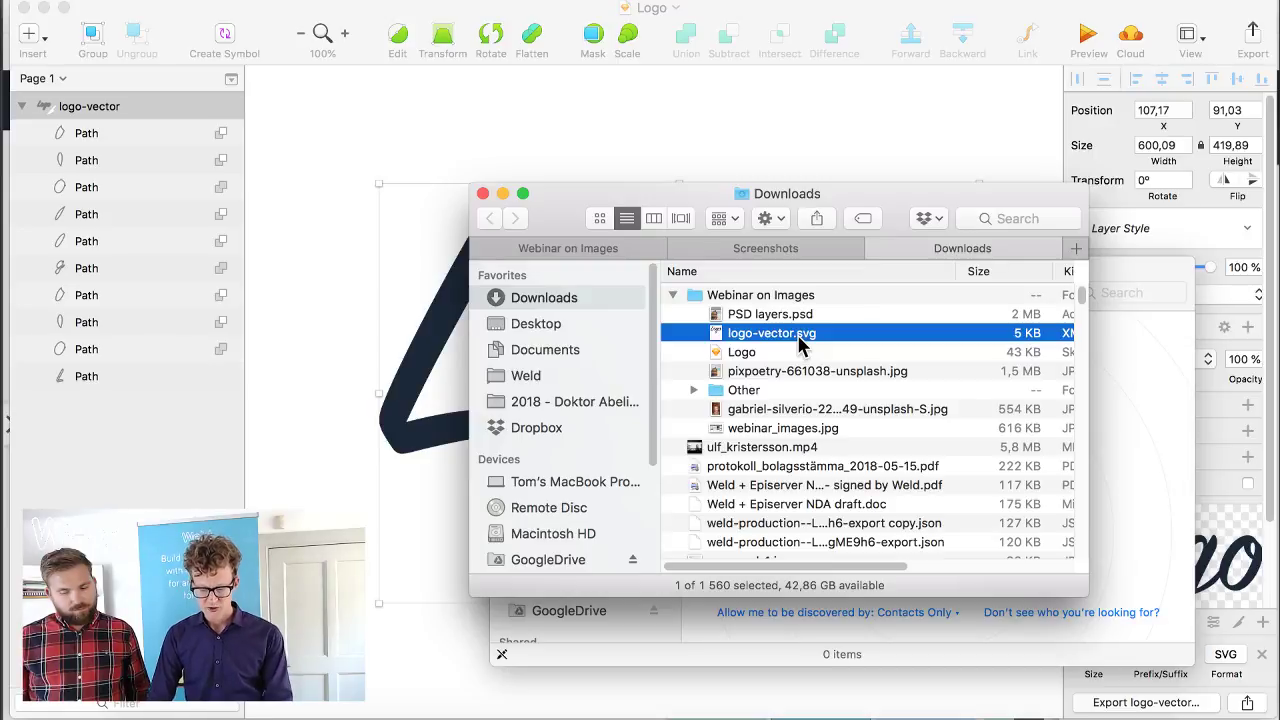
{"action": "left_click_drag", "start_coordinate": [795, 342], "coordinate": [714, 400]}
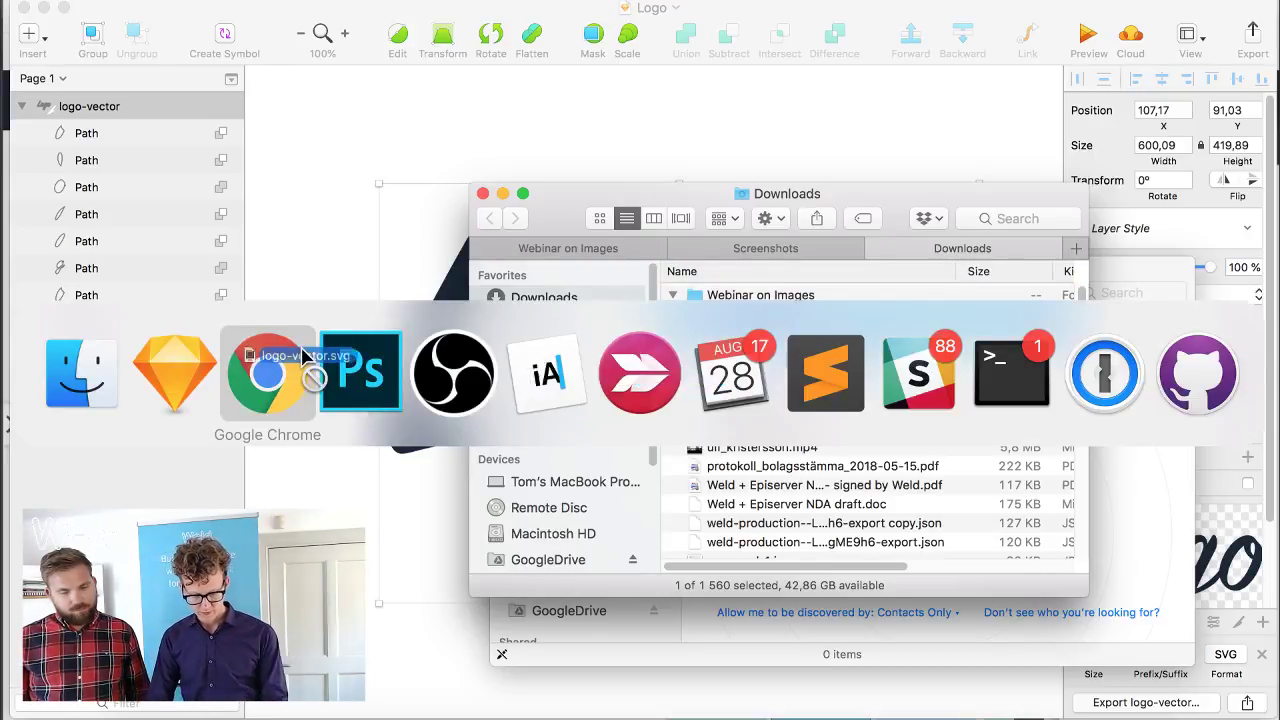
{"action": "left_click_drag", "start_coordinate": [303, 352], "coordinate": [505, 463]}
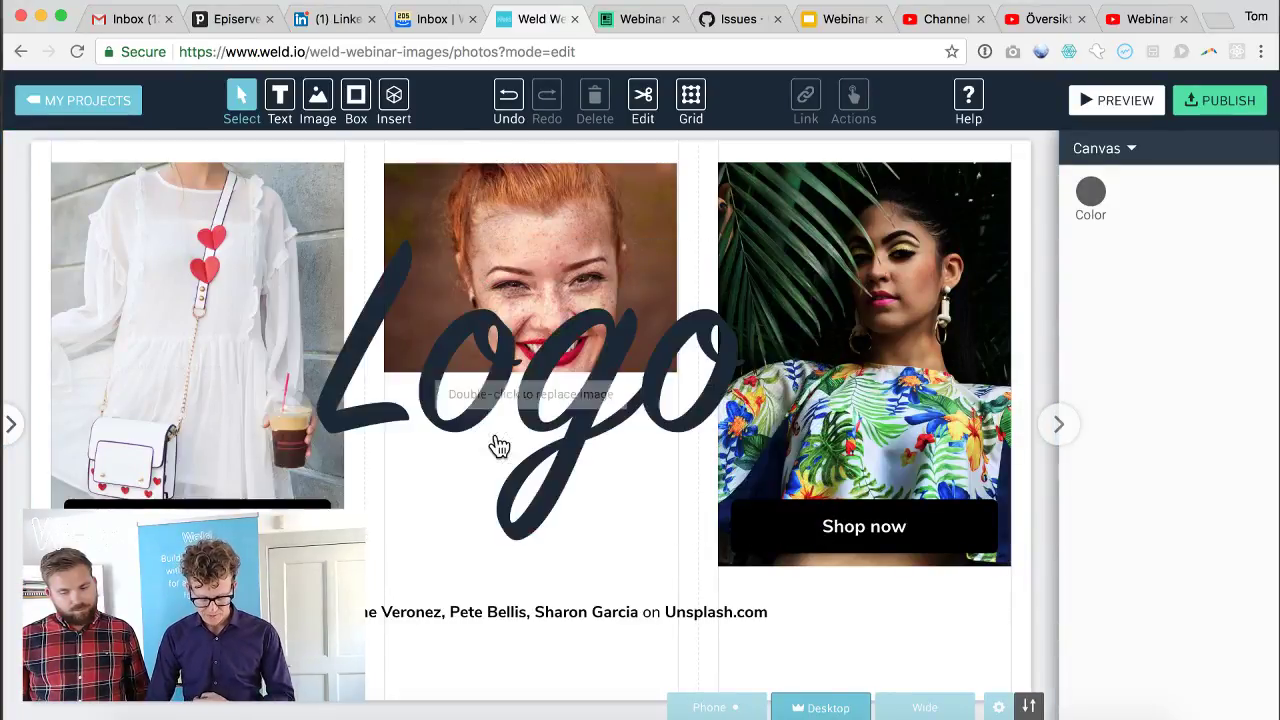
- Shrink the Logo image and move it beneath the freckled face photo in the middle column
{"action": "left_click", "coordinate": [557, 486]}
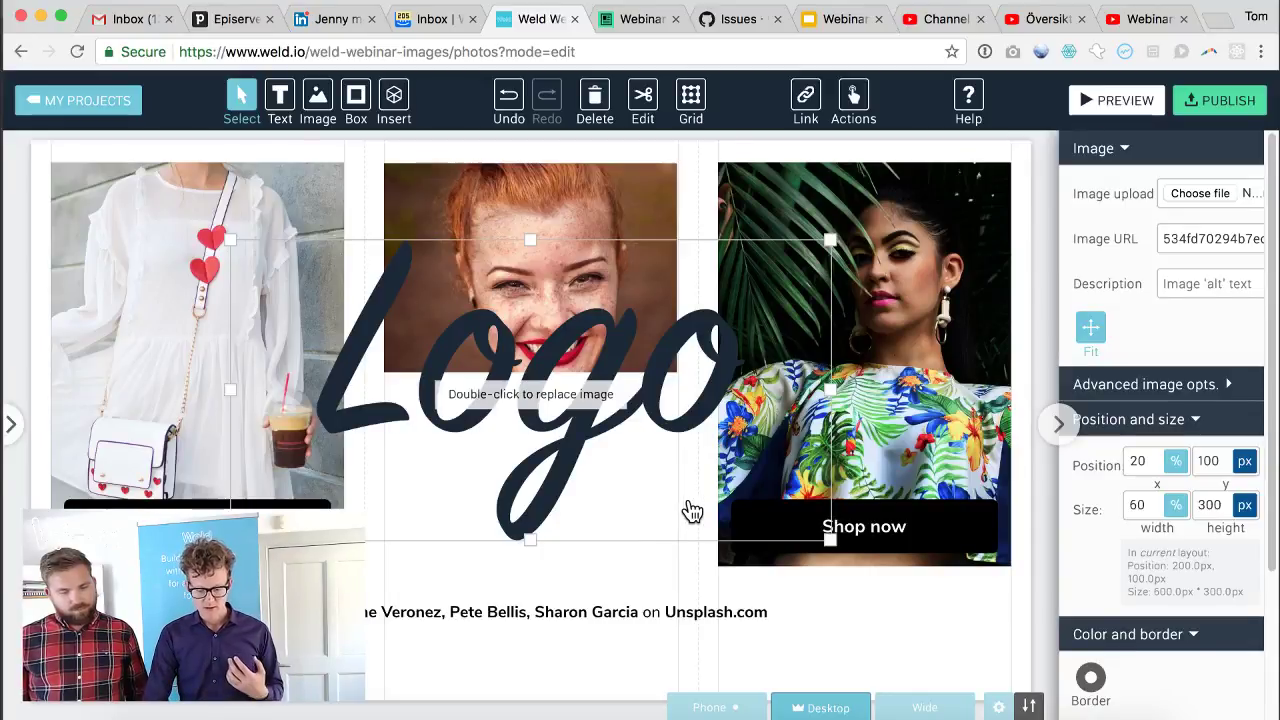
{"action": "left_click_drag", "start_coordinate": [830, 540], "coordinate": [650, 436]}
{"action": "left_click_drag", "start_coordinate": [466, 375], "coordinate": [578, 533]}
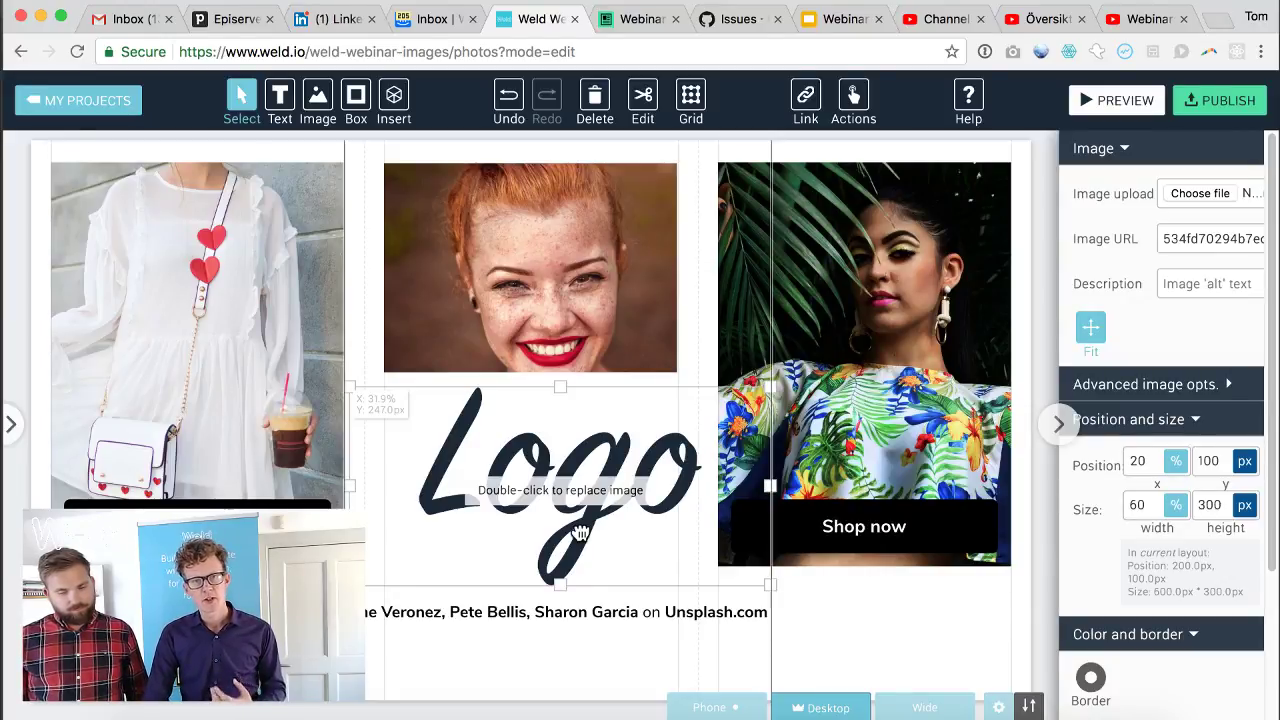
{"action": "left_click_drag", "start_coordinate": [578, 533], "coordinate": [622, 538]}
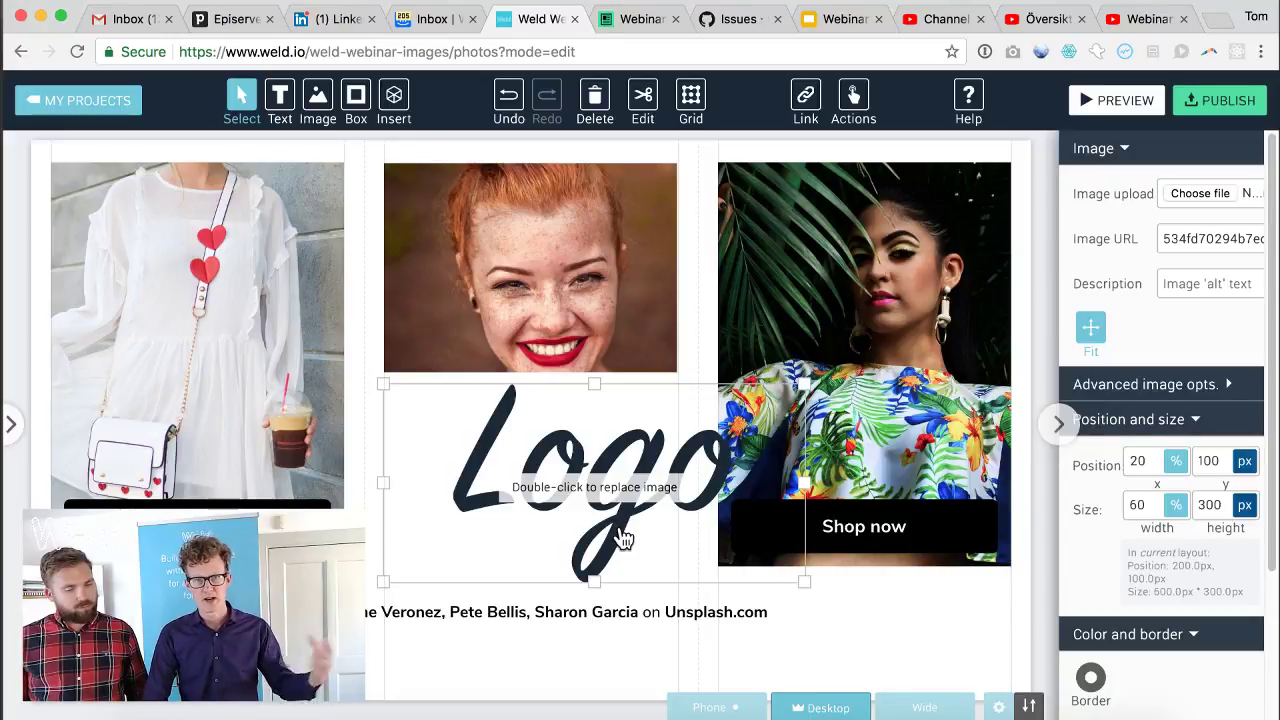
- Resize the Logo again so it spans the middle column's width
{"action": "left_click_drag", "start_coordinate": [805, 581], "coordinate": [680, 563]}
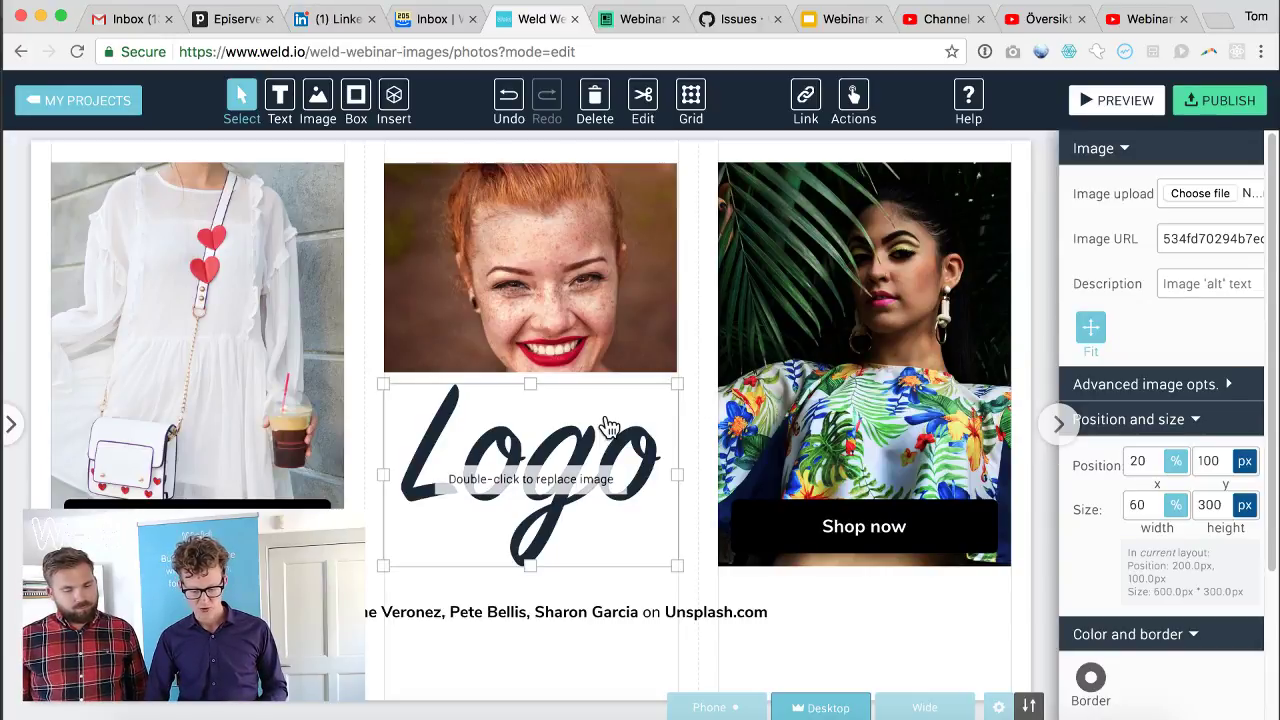
{"action": "mouse_move", "coordinate": [677, 566]}
{"action": "left_mouse_down"}
{"action": "mouse_move", "coordinate": [489, 423]}
{"action": "mouse_move", "coordinate": [466, 455]}
{"action": "mouse_move", "coordinate": [690, 585]}
{"action": "mouse_move", "coordinate": [666, 571]}
{"action": "mouse_move", "coordinate": [677, 566]}
{"action": "left_mouse_up"}
{"action": "left_click", "coordinate": [533, 472]}
{"action": "left_click", "coordinate": [463, 447]}
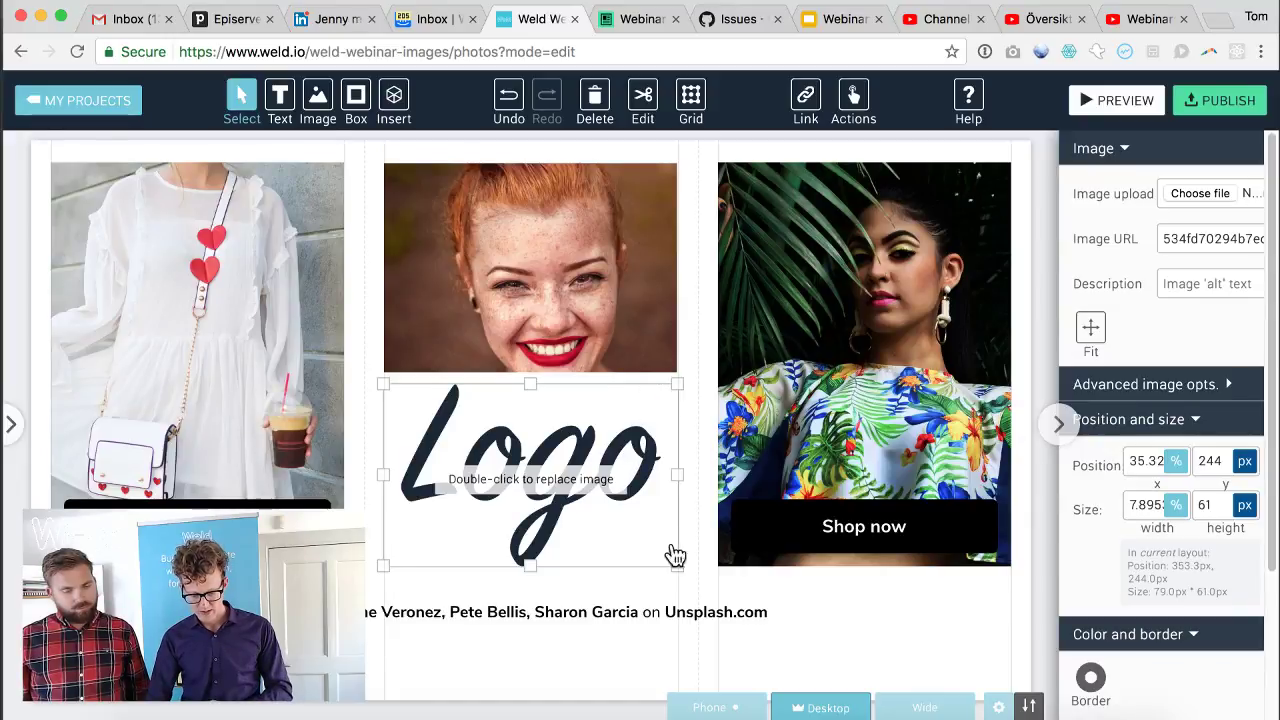
{"action": "mouse_move", "coordinate": [686, 571]}
{"action": "left_mouse_down"}
{"action": "mouse_move", "coordinate": [803, 609]}
{"action": "mouse_move", "coordinate": [568, 607]}
{"action": "mouse_move", "coordinate": [558, 565]}
{"action": "mouse_move", "coordinate": [466, 567]}
{"action": "mouse_move", "coordinate": [703, 563]}
{"action": "mouse_move", "coordinate": [678, 566]}
{"action": "left_mouse_up"}
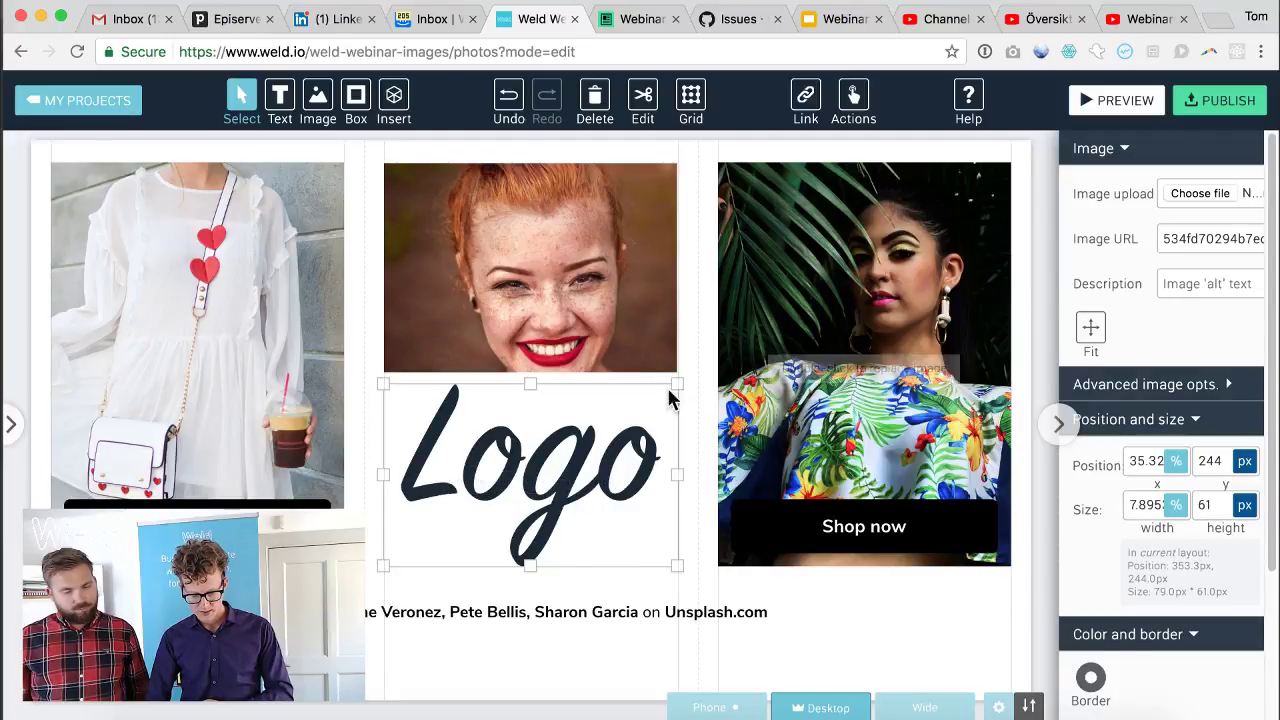
- Zoom the face photo in with Advanced image opts. and center it on the smiling red-lipped mouth
{"action": "left_click", "coordinate": [629, 316]}
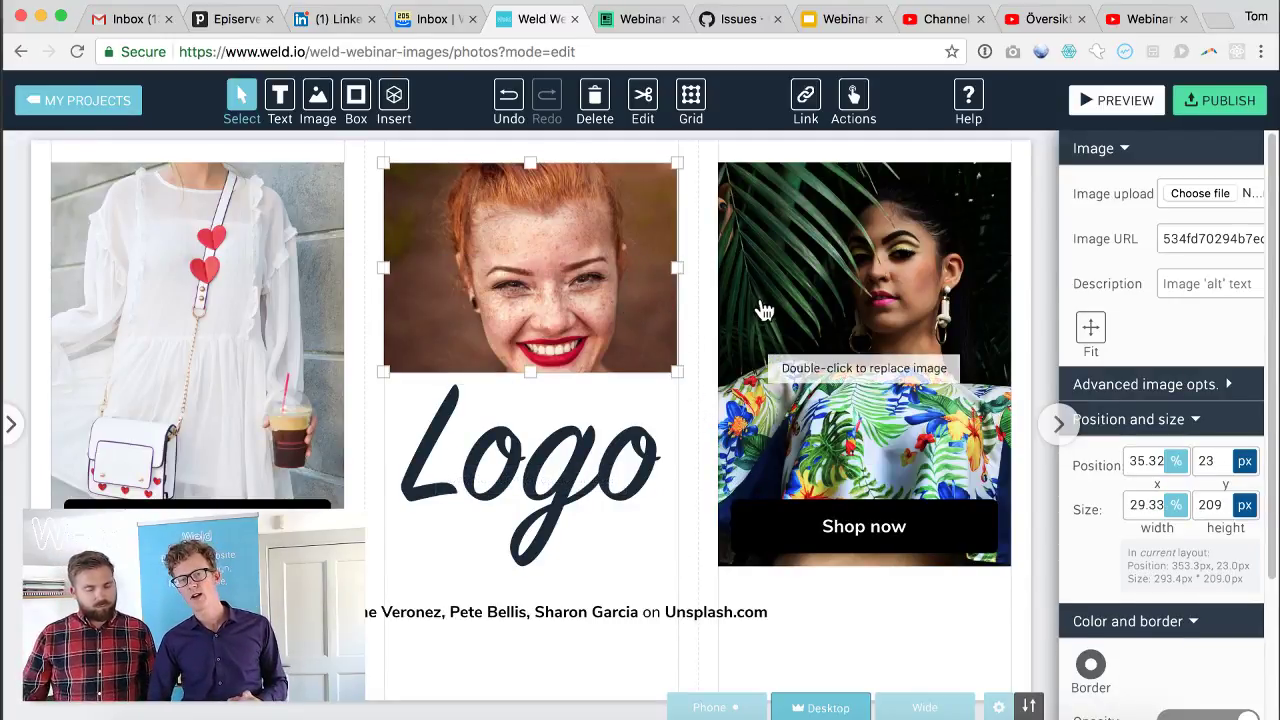
{"action": "left_click", "coordinate": [1105, 396]}
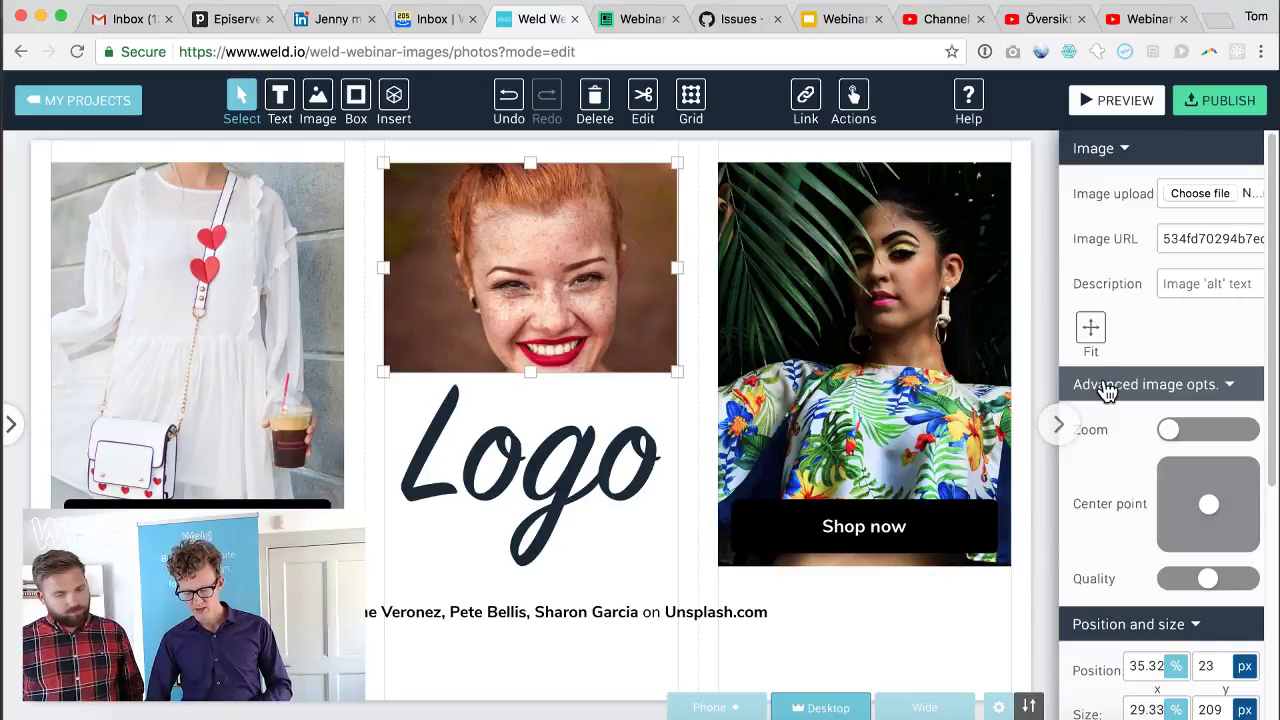
{"action": "mouse_move", "coordinate": [1168, 434]}
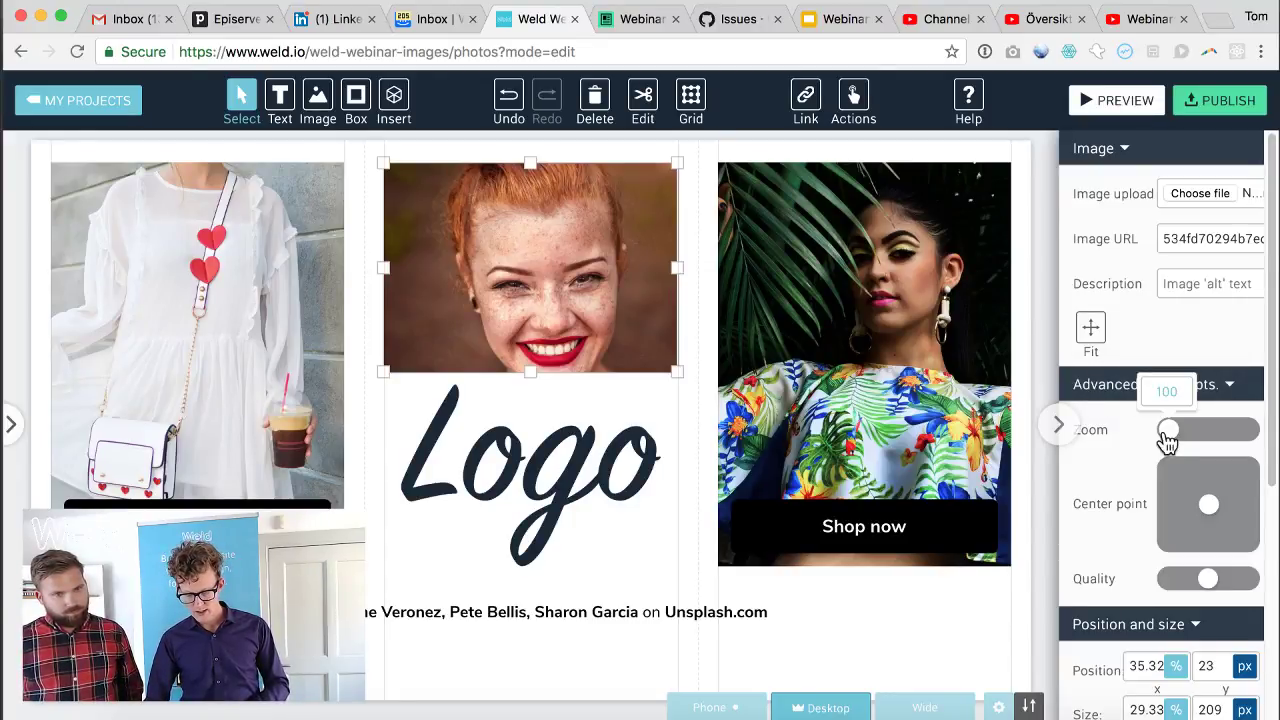
{"action": "mouse_move", "coordinate": [1176, 438]}
{"action": "left_mouse_down"}
{"action": "mouse_move", "coordinate": [1195, 440]}
{"action": "mouse_move", "coordinate": [1178, 438]}
{"action": "mouse_move", "coordinate": [1184, 447]}
{"action": "mouse_move", "coordinate": [1194, 437]}
{"action": "mouse_move", "coordinate": [1180, 434]}
{"action": "left_mouse_up"}
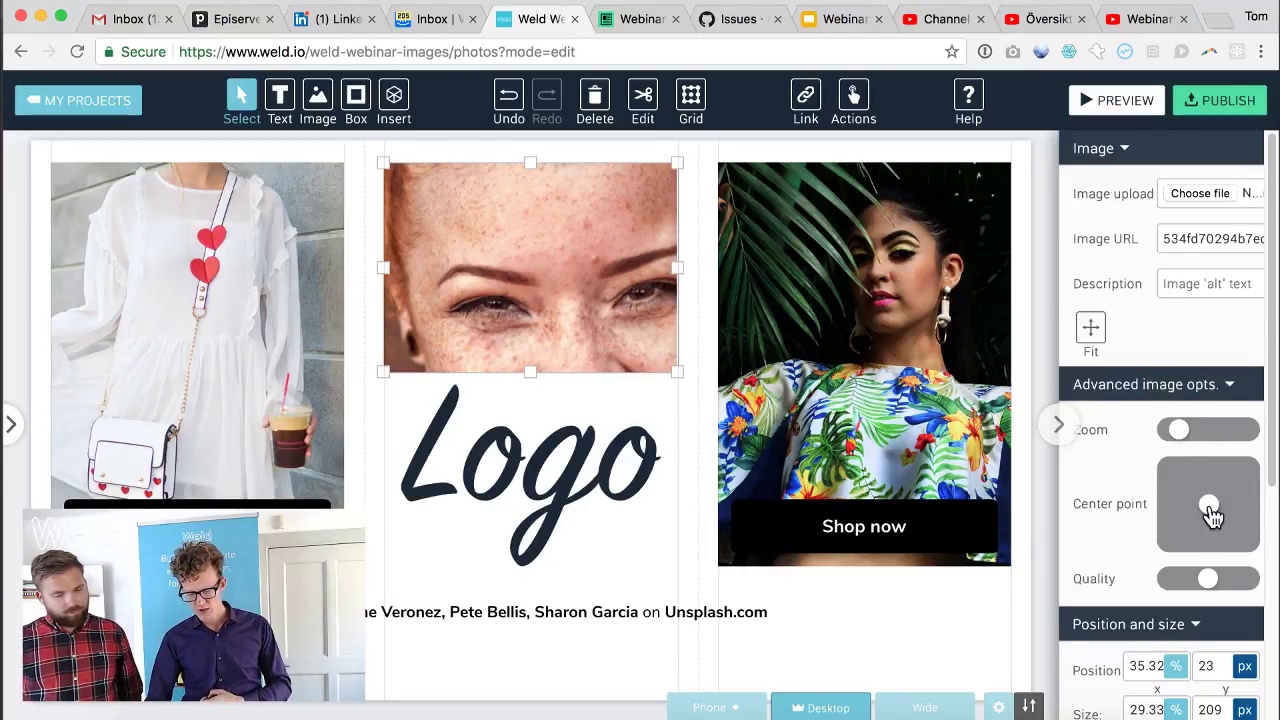
{"action": "mouse_move", "coordinate": [1210, 512]}
{"action": "left_mouse_down"}
{"action": "mouse_move", "coordinate": [1195, 509]}
{"action": "mouse_move", "coordinate": [1222, 528]}
{"action": "left_mouse_up"}
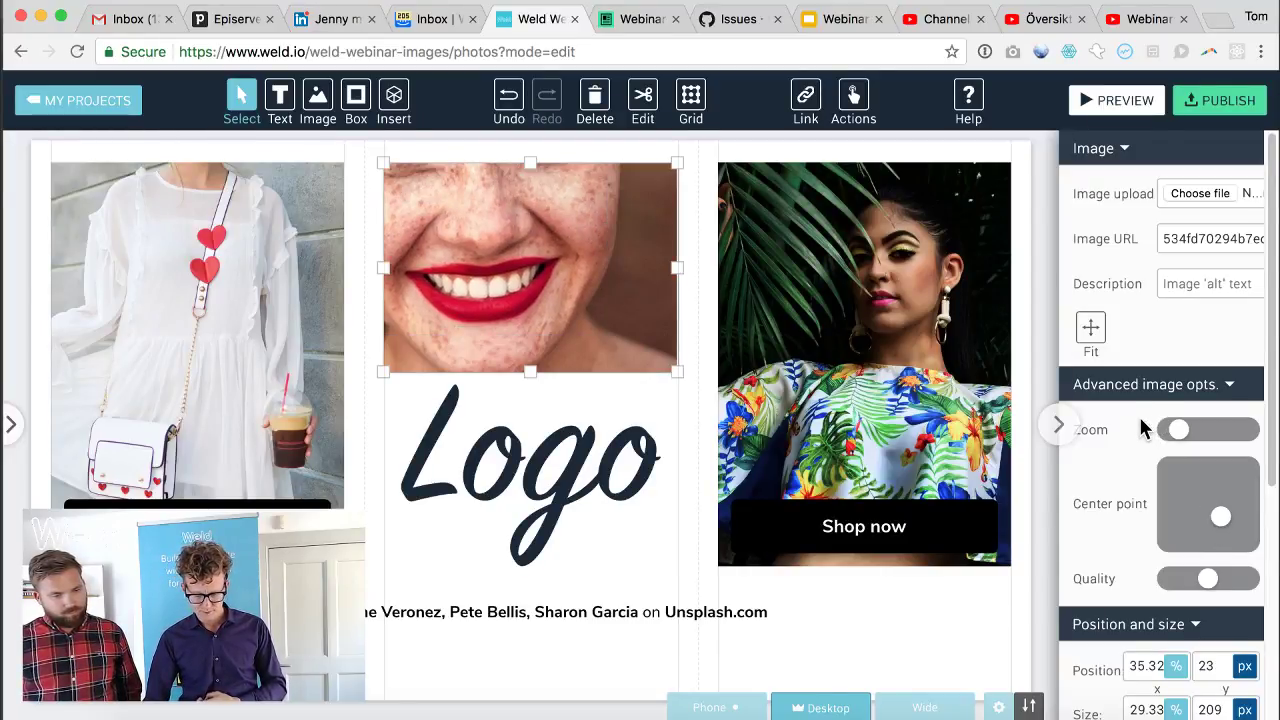
- Reselect the middle face photo and switch to editing the Phone layout
{"action": "left_click", "coordinate": [848, 300]}
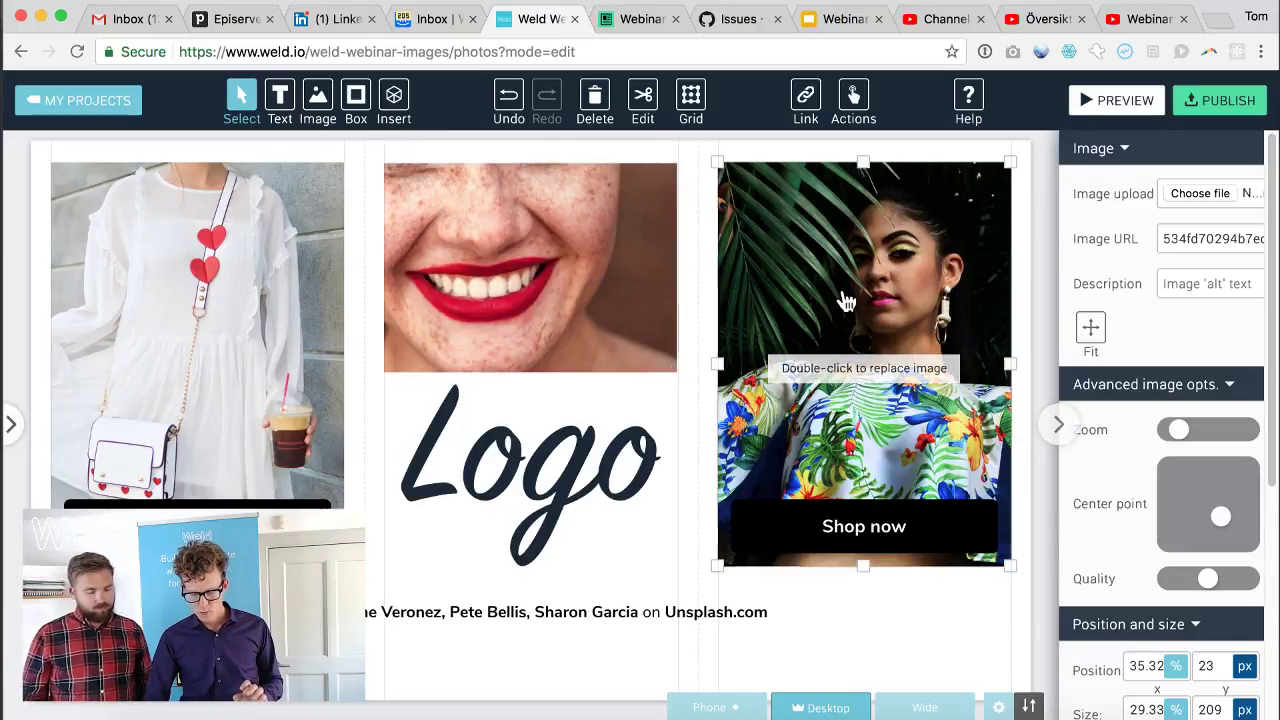
{"action": "left_click", "coordinate": [697, 210]}
{"action": "left_click", "coordinate": [669, 294]}
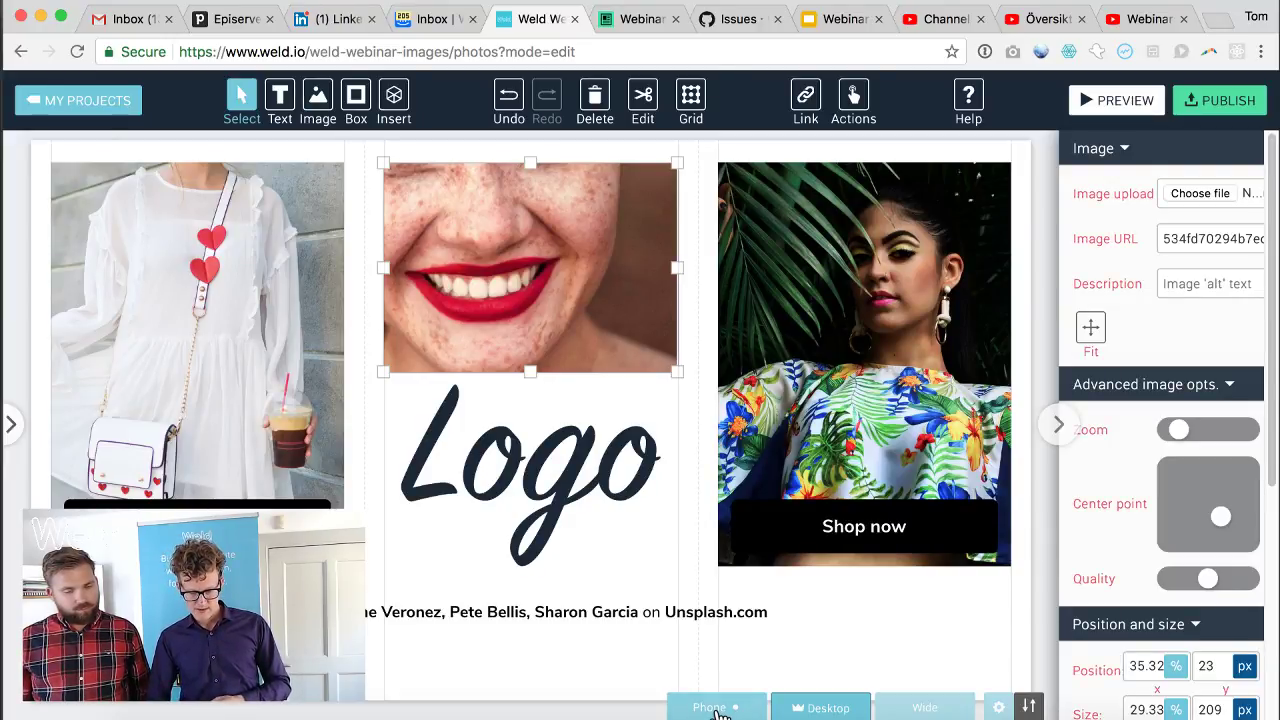
{"action": "left_click", "coordinate": [716, 708]}
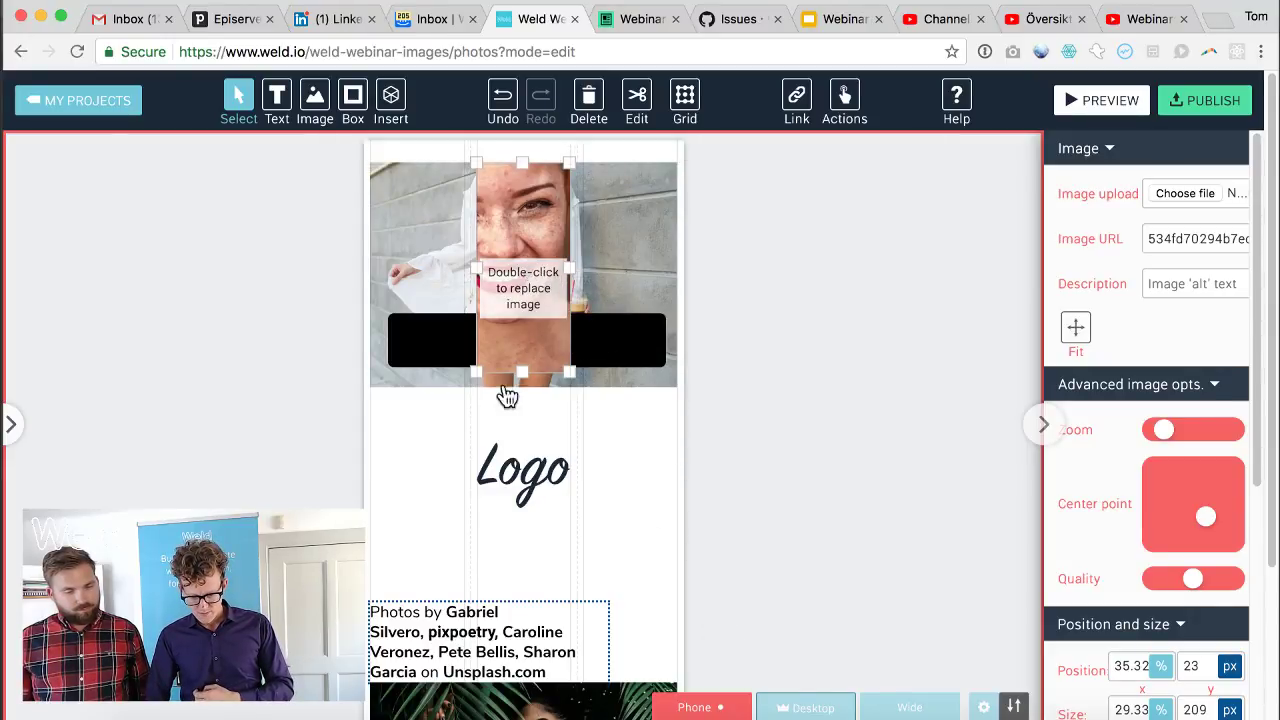
- Move the smile photo down beside the Logo and stretch it to full column width
{"action": "left_click_drag", "start_coordinate": [522, 255], "coordinate": [416, 502]}
{"action": "left_click_drag", "start_coordinate": [463, 608], "coordinate": [676, 585]}
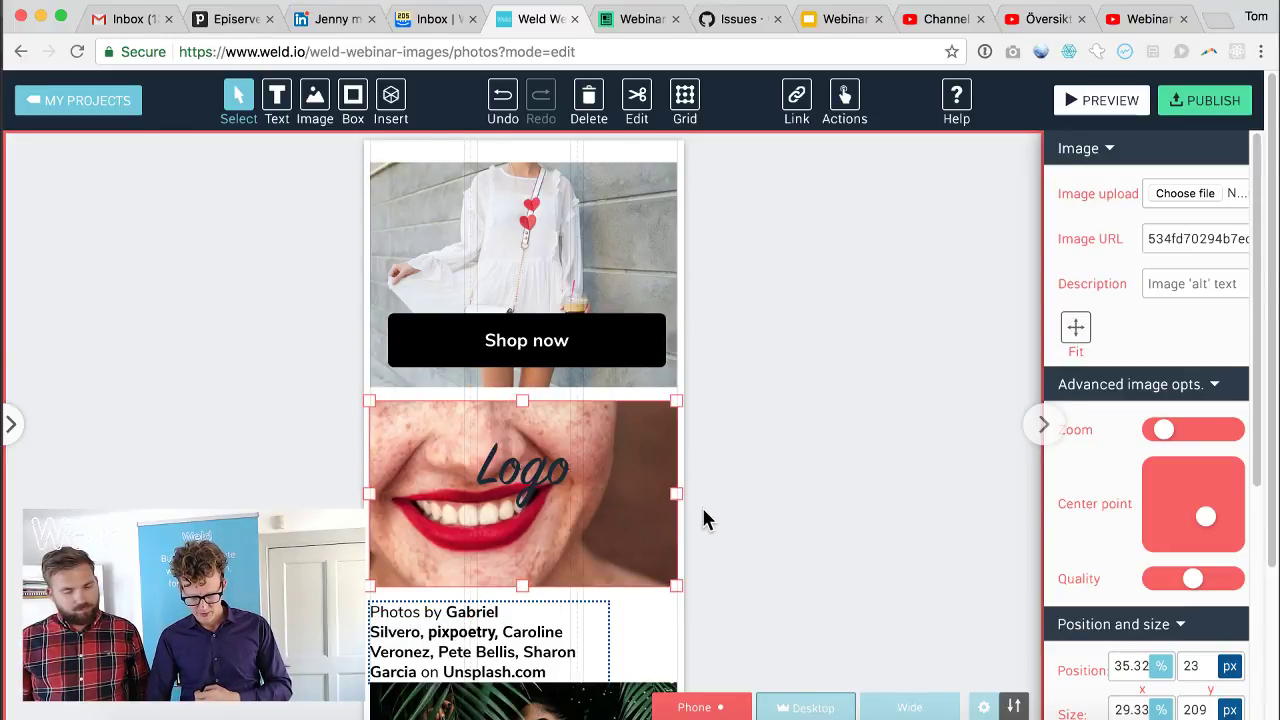
{"action": "left_click", "coordinate": [846, 503]}
{"action": "left_click", "coordinate": [652, 487]}
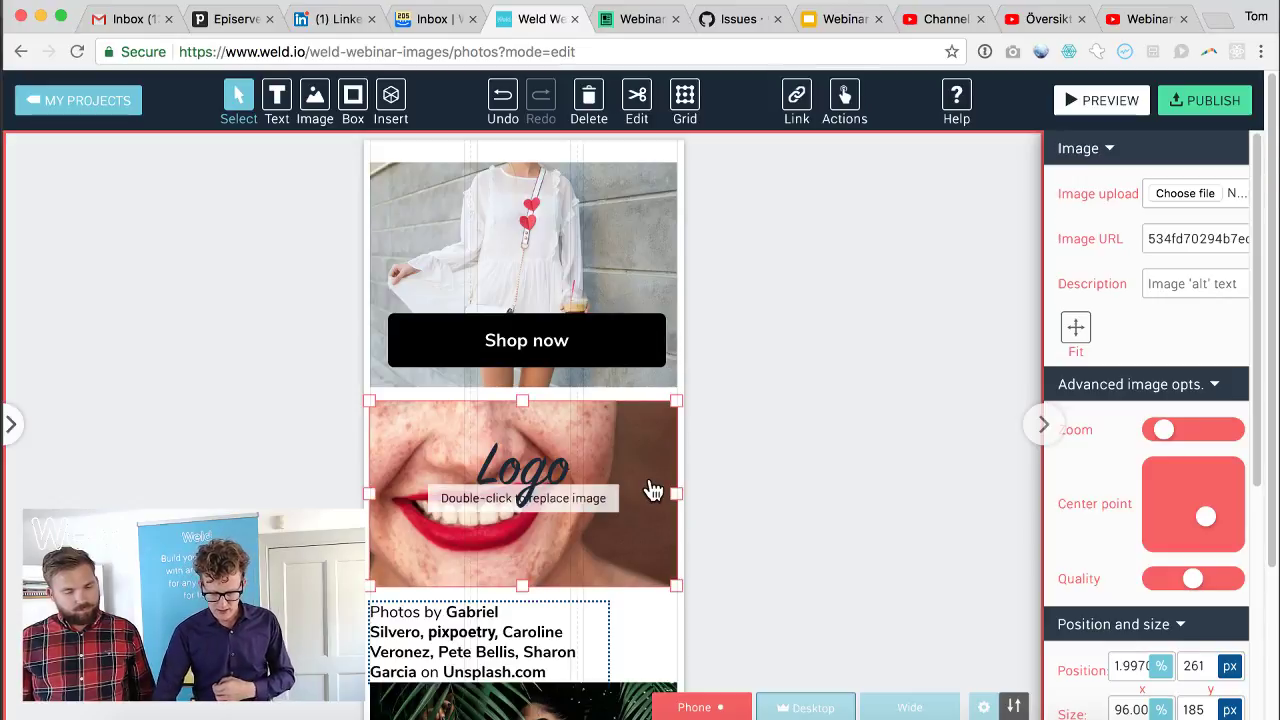
{"action": "mouse_move", "coordinate": [1165, 443]}
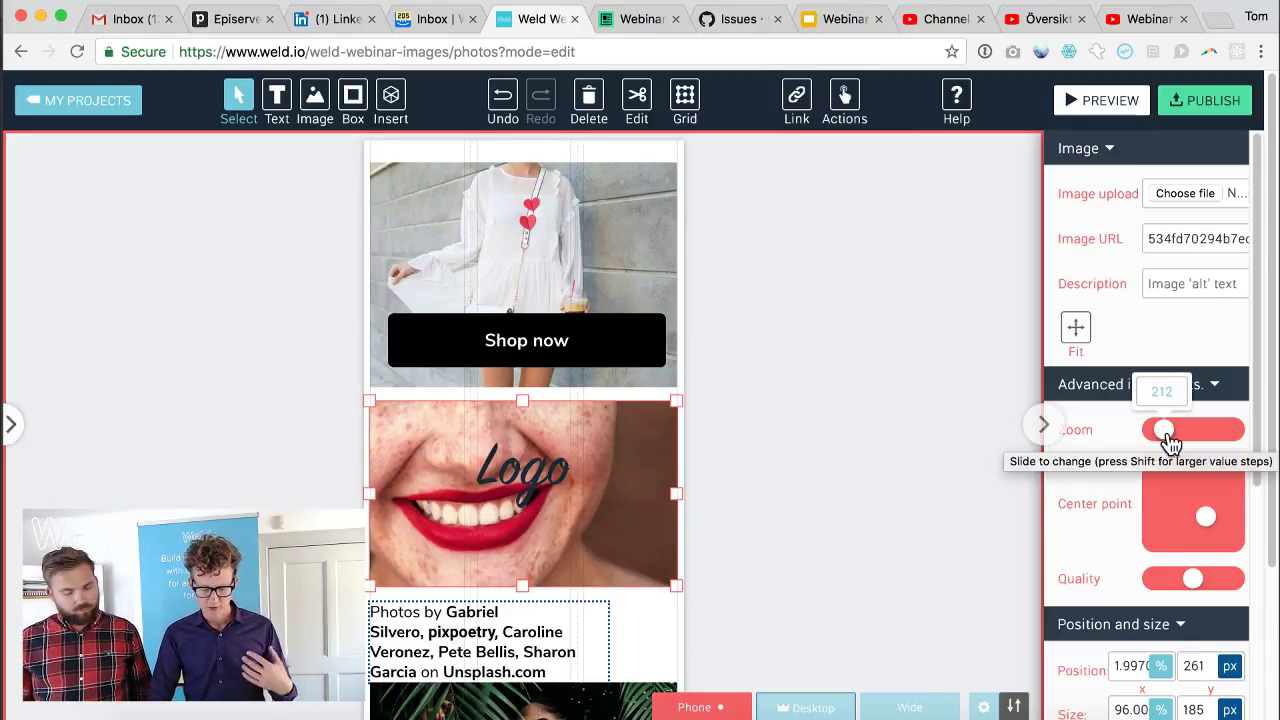
- Return to the Desktop layout, select the Logo, and open a new browser tab
{"action": "left_click", "coordinate": [814, 707]}
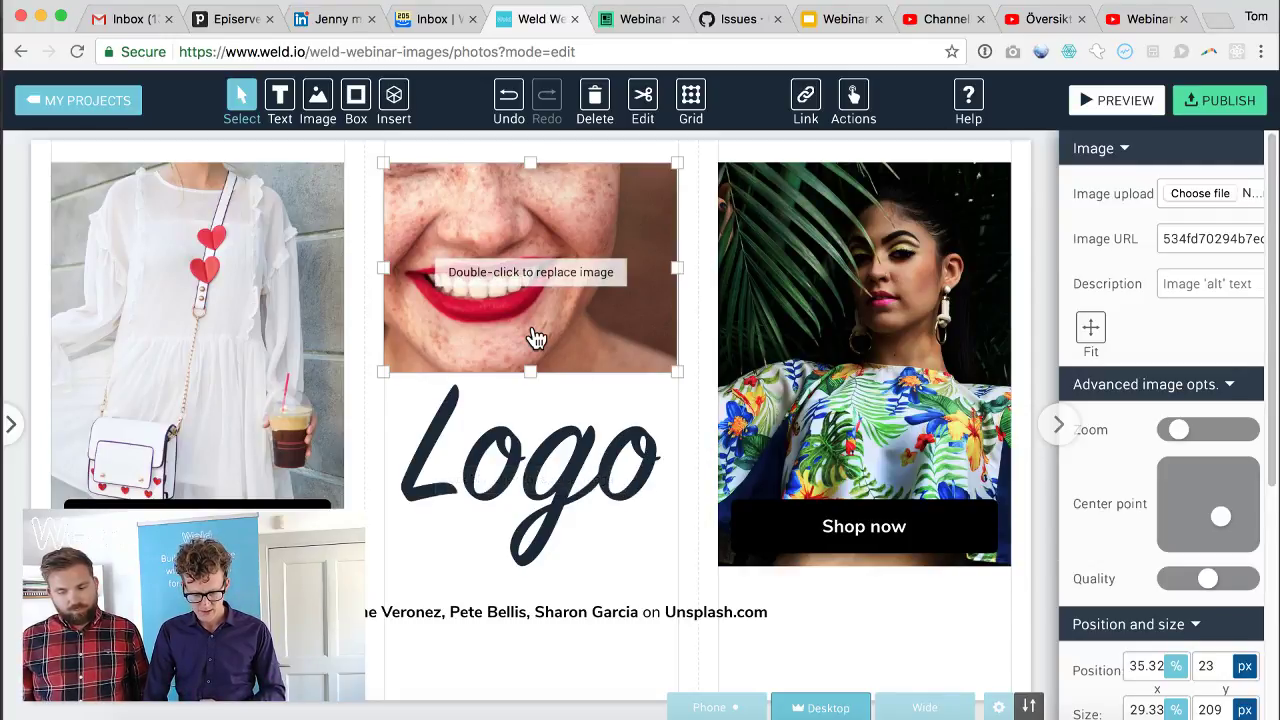
{"action": "left_click", "coordinate": [490, 460]}
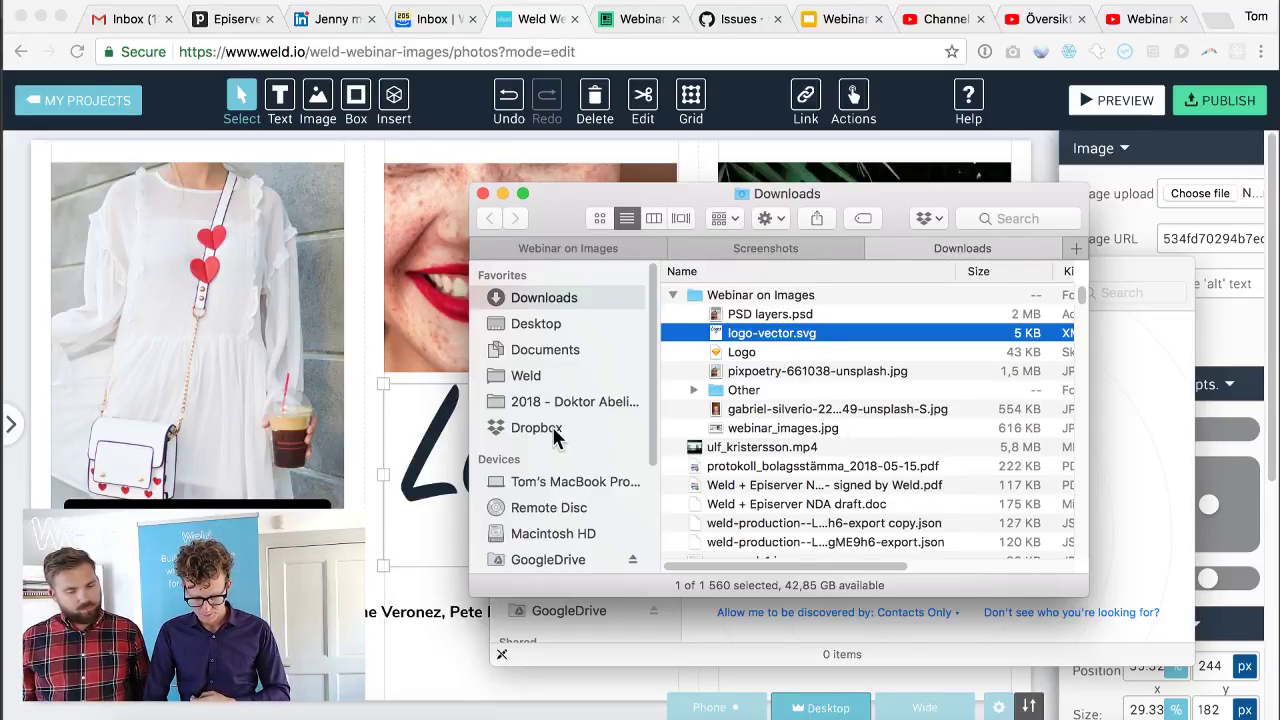
{"action": "key", "text": "Escape"}
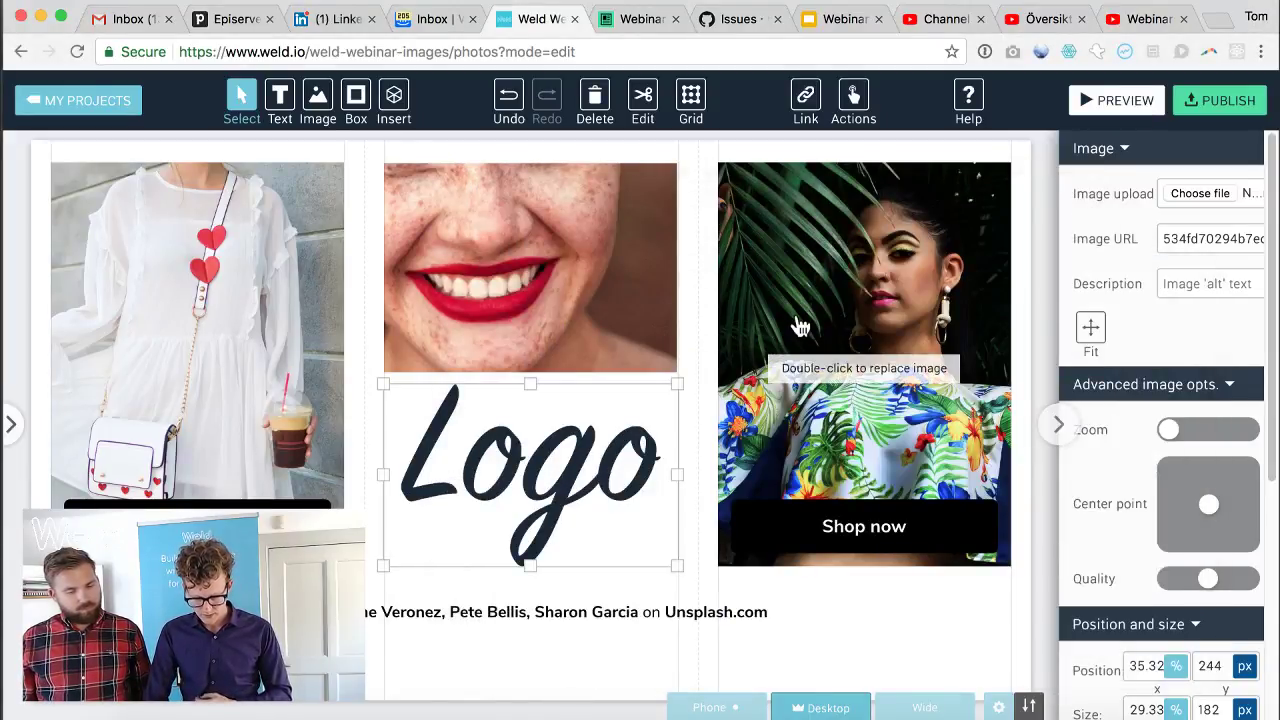
{"action": "key", "text": "super+t"}
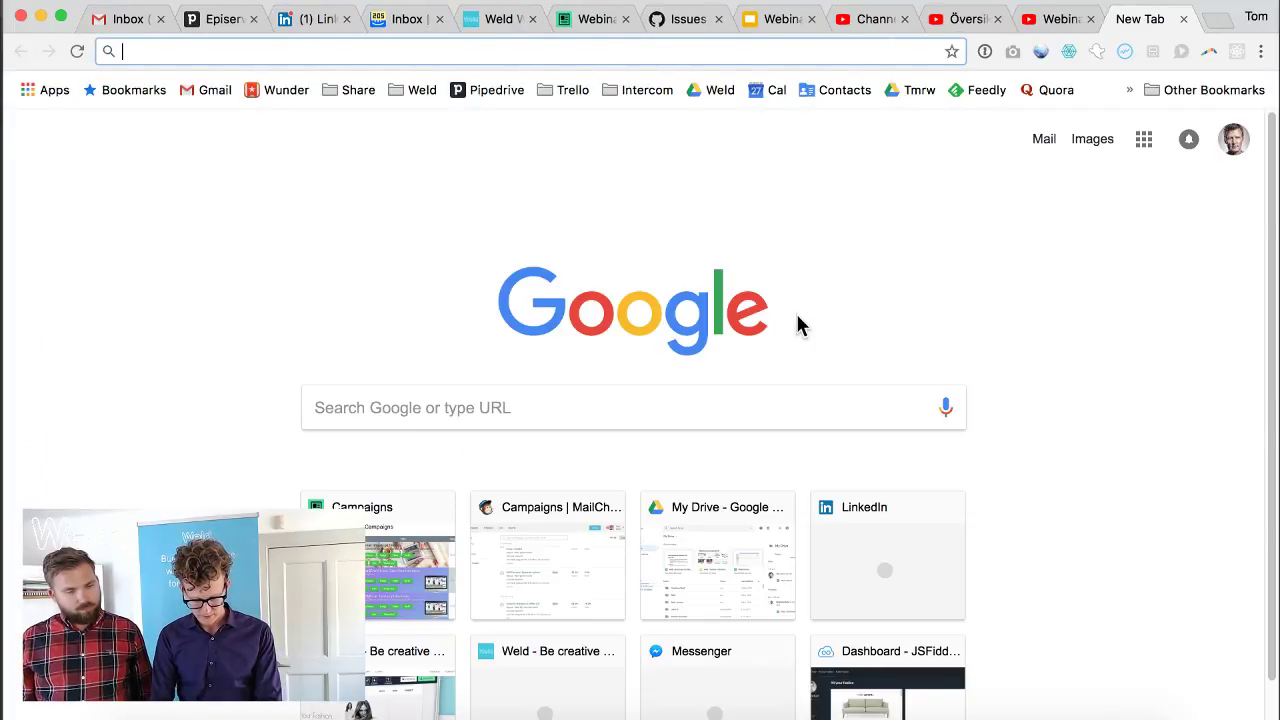
- Search Google Images for 'car png' and preview the silver Mercedes image
{"action": "type", "text": "car png"}
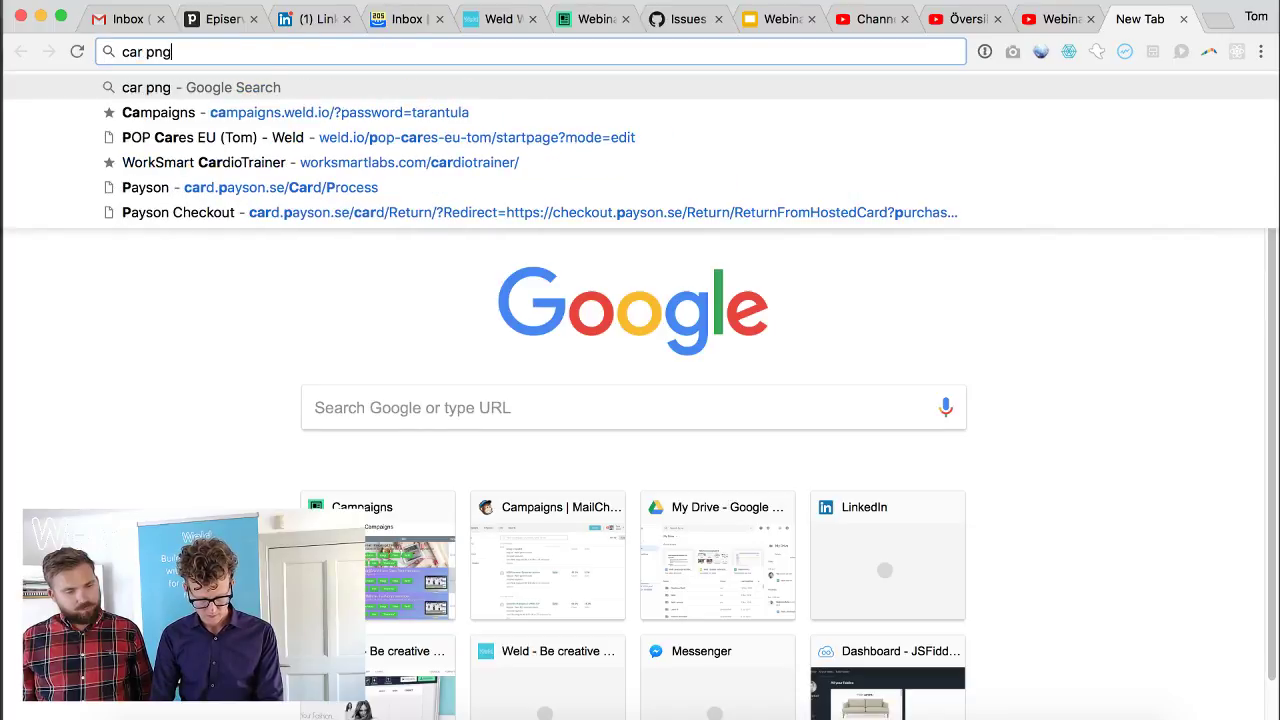
{"action": "key", "text": "Return"}
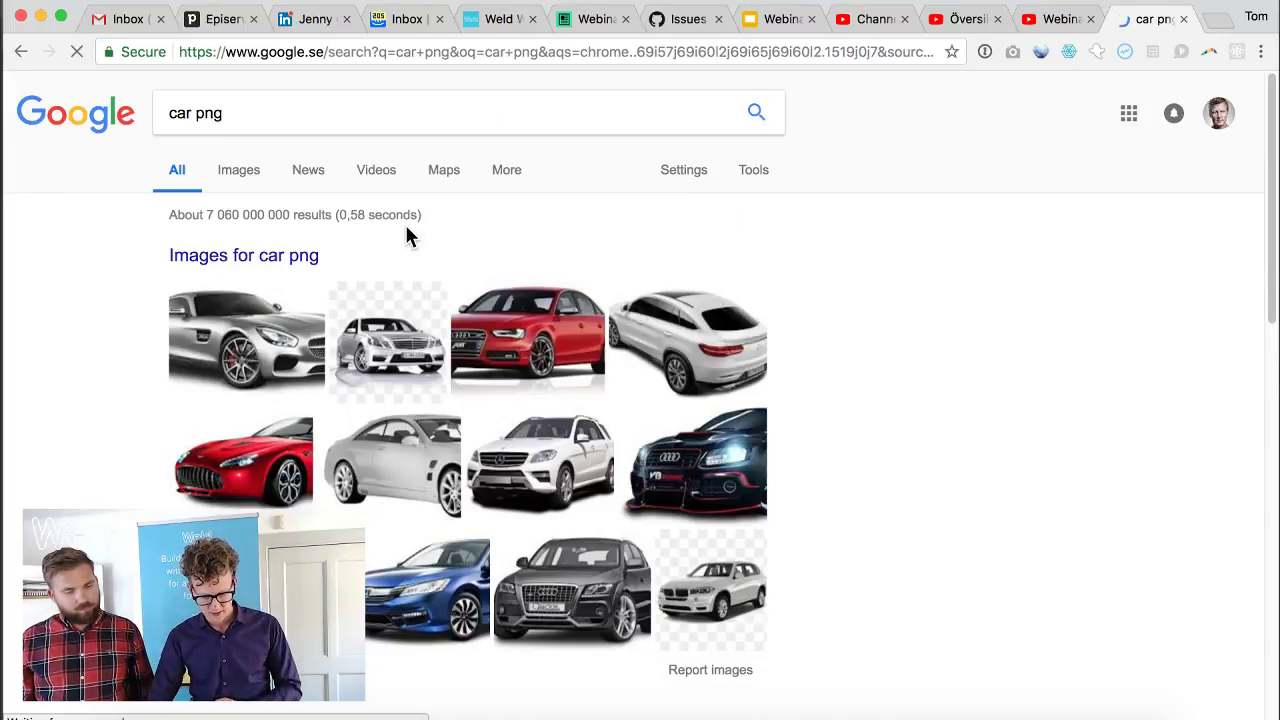
{"action": "left_click", "coordinate": [410, 358]}
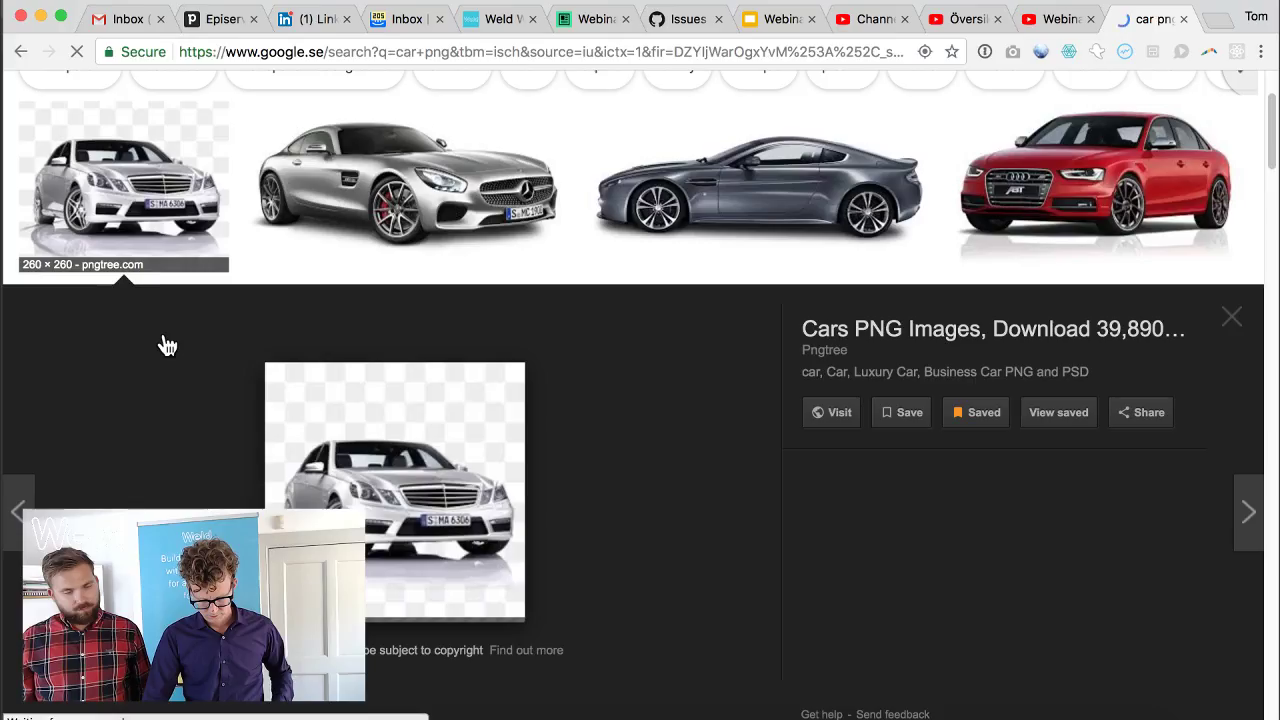
{"action": "left_click", "coordinate": [167, 345]}
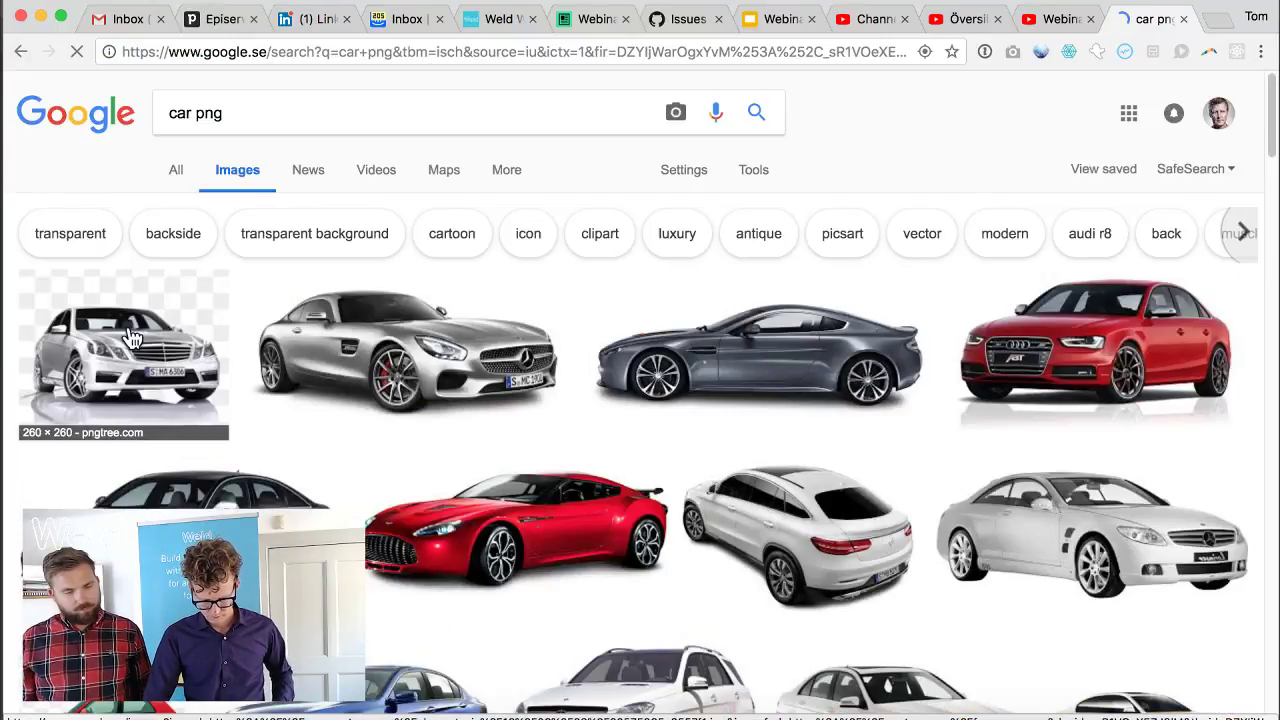
{"action": "left_click", "coordinate": [131, 338]}
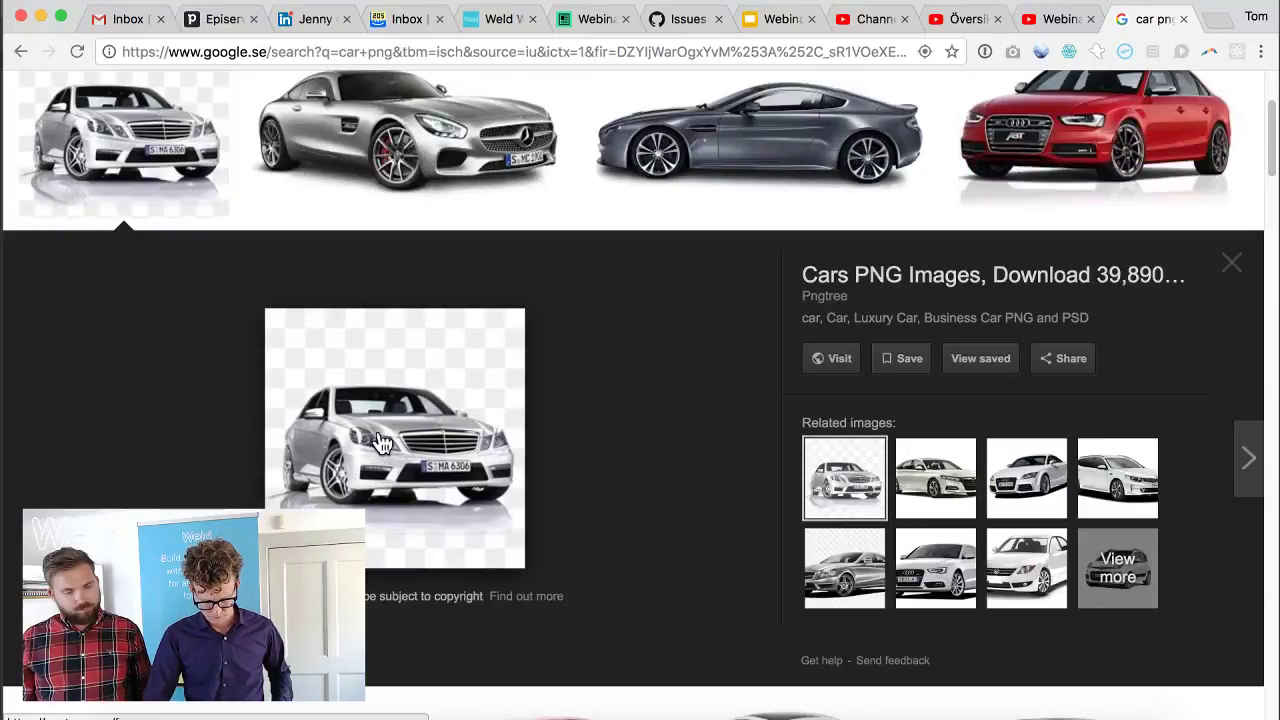
{"action": "left_click_drag", "start_coordinate": [381, 443], "coordinate": [585, 560]}
- Preview the red cartoon car, then reopen the silver Mercedes image preview
{"action": "left_click", "coordinate": [117, 448]}
{"action": "scroll", "coordinate": [200, 366], "scroll_direction": "up", "scroll_amount": 2}
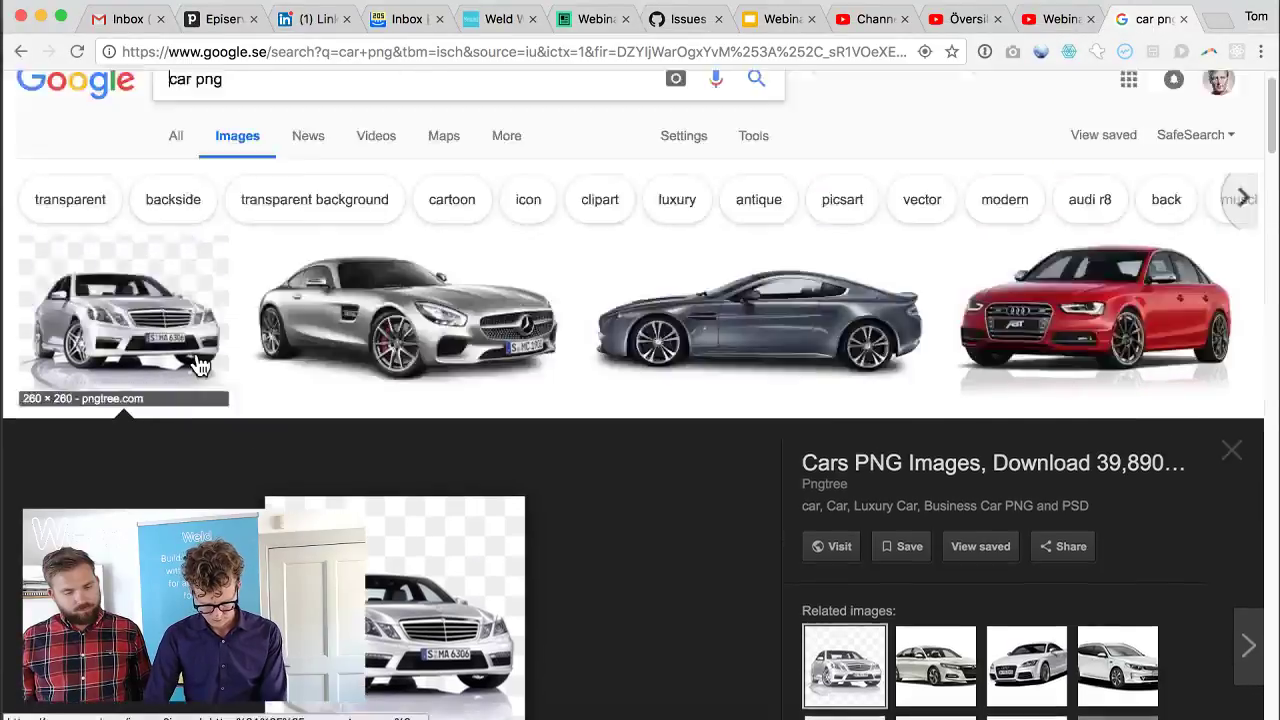
{"action": "scroll", "coordinate": [203, 375], "scroll_direction": "down", "scroll_amount": 7}
{"action": "left_click", "coordinate": [134, 405]}
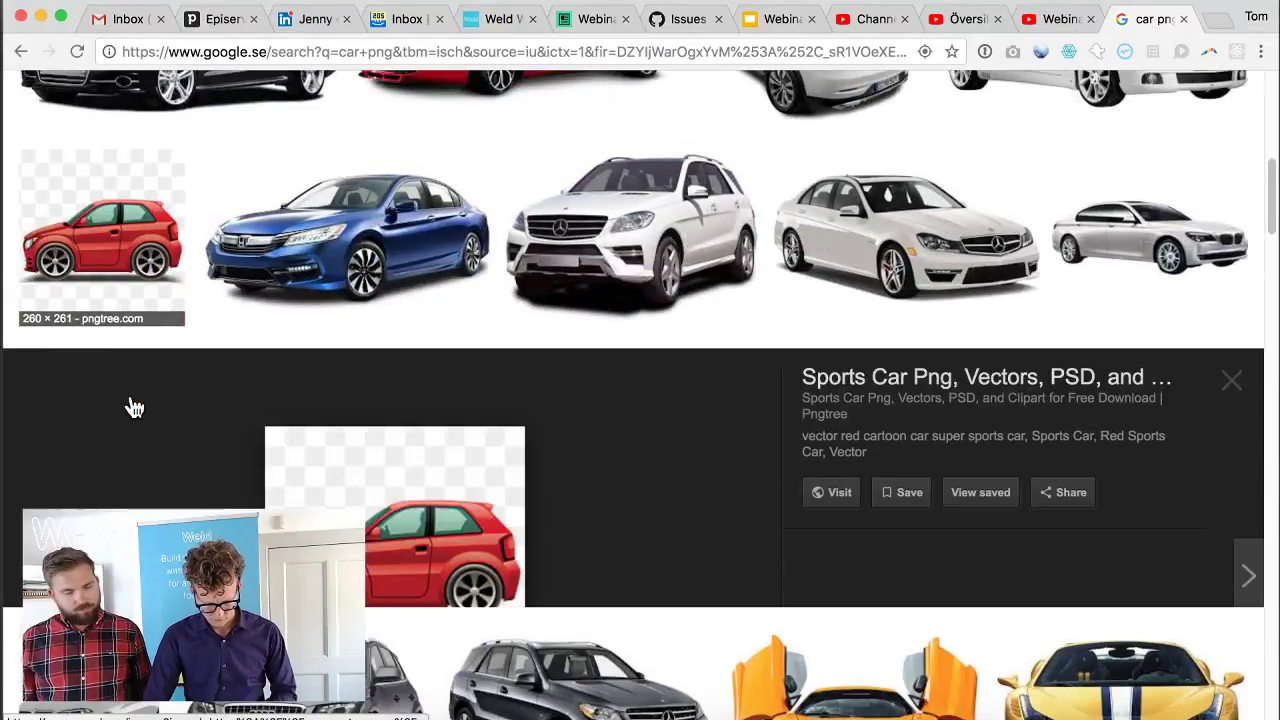
{"action": "left_click_drag", "start_coordinate": [400, 447], "coordinate": [197, 366]}
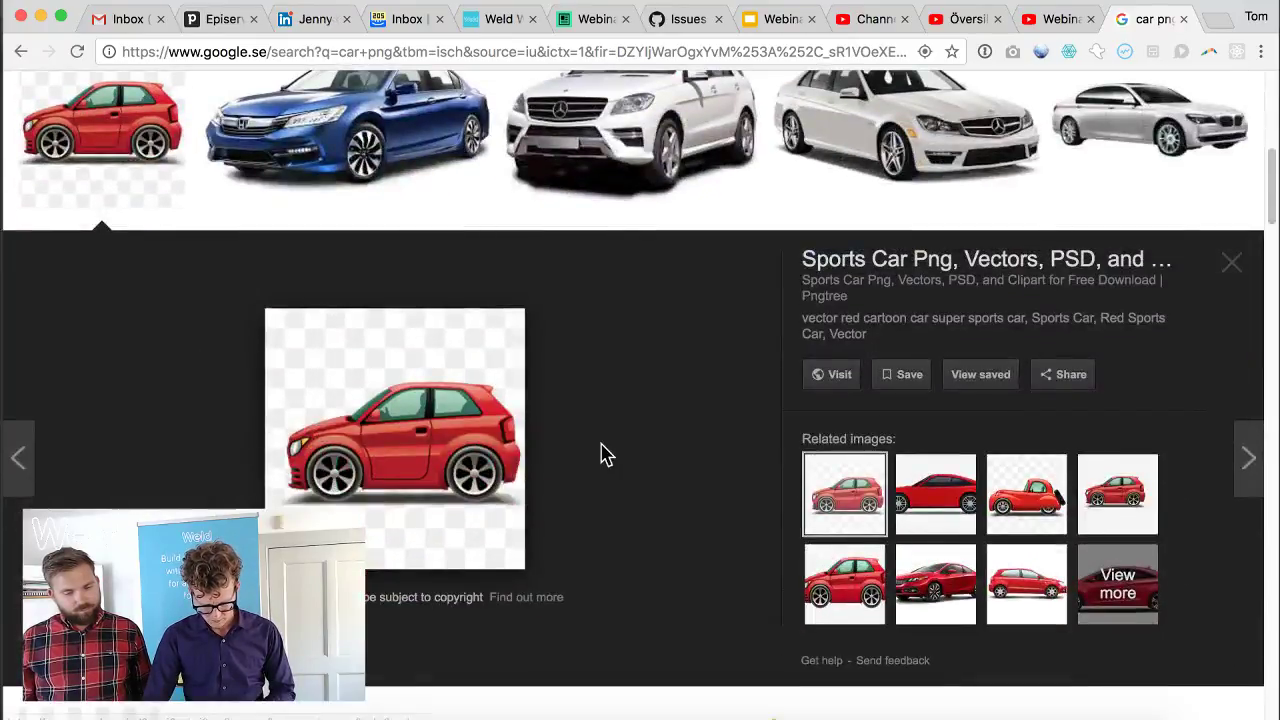
{"action": "scroll", "coordinate": [462, 441], "scroll_direction": "up", "scroll_amount": 10}
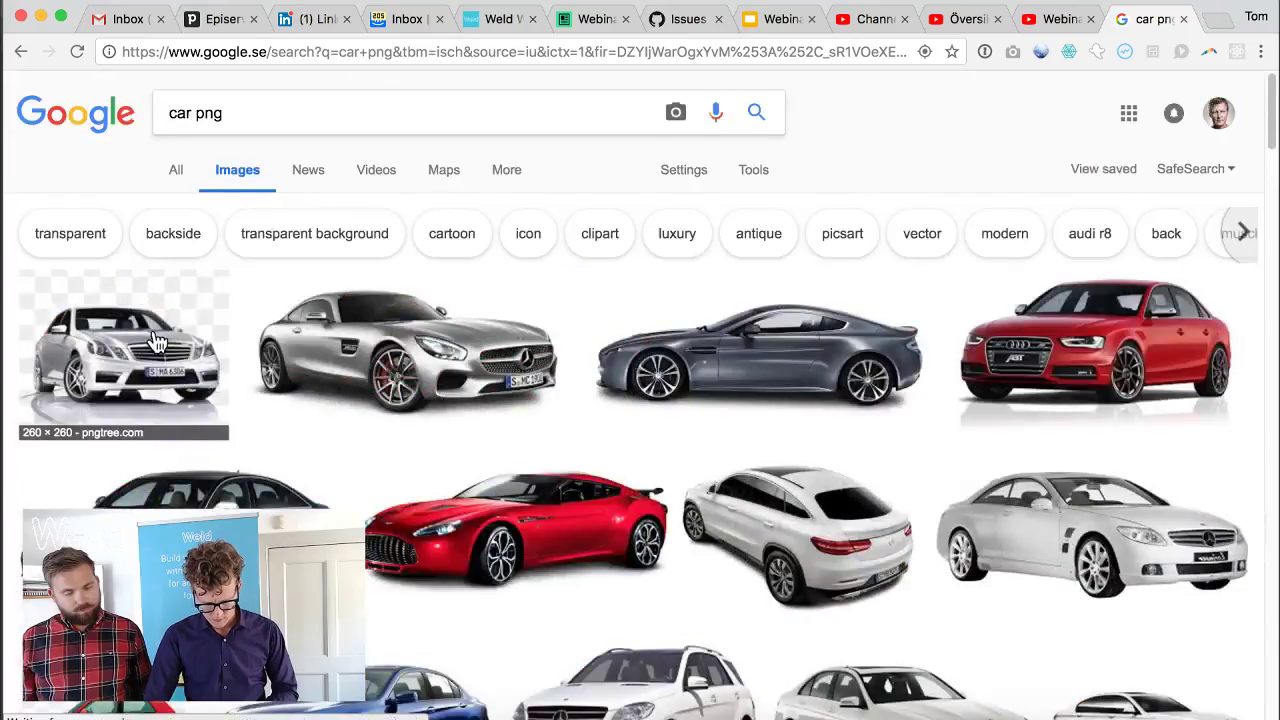
{"action": "left_click", "coordinate": [118, 365]}
- Open the Mercedes image's pngtree source page in a new tab, then return to the results
{"action": "left_click", "coordinate": [831, 362]}
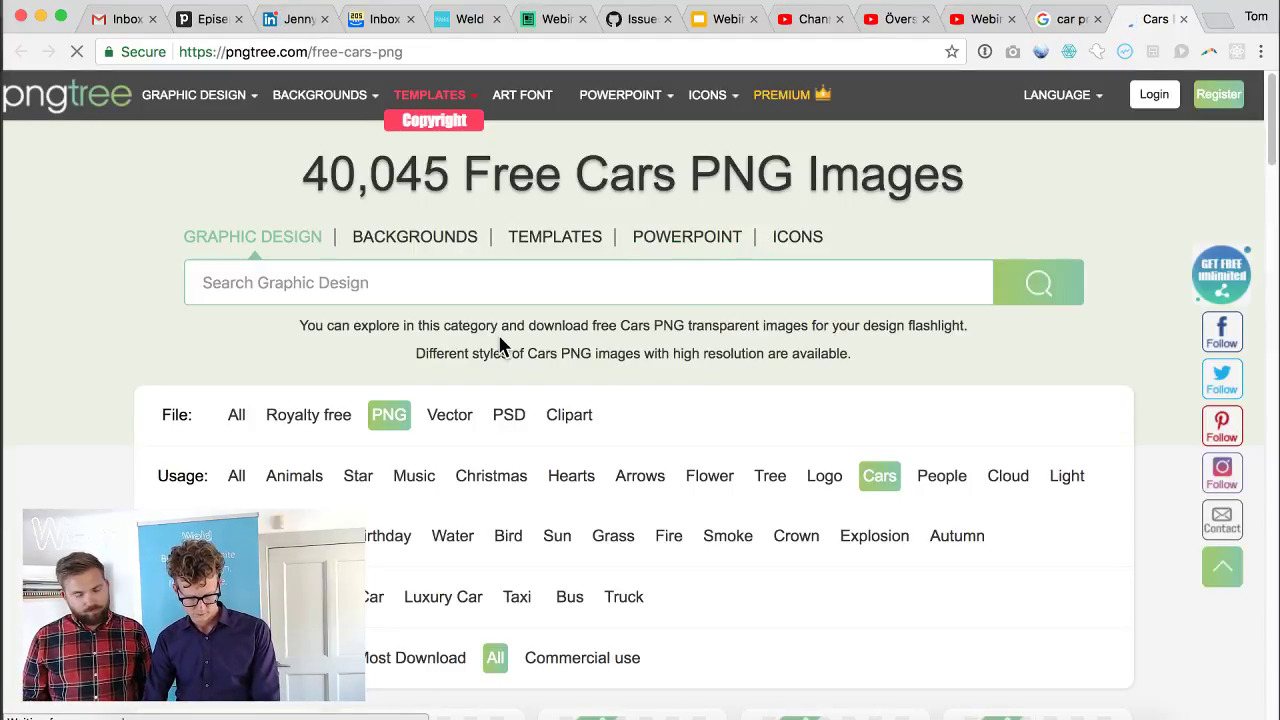
{"action": "scroll", "coordinate": [500, 345], "scroll_direction": "down", "scroll_amount": 5}
{"action": "scroll", "coordinate": [500, 345], "scroll_direction": "up", "scroll_amount": 5}
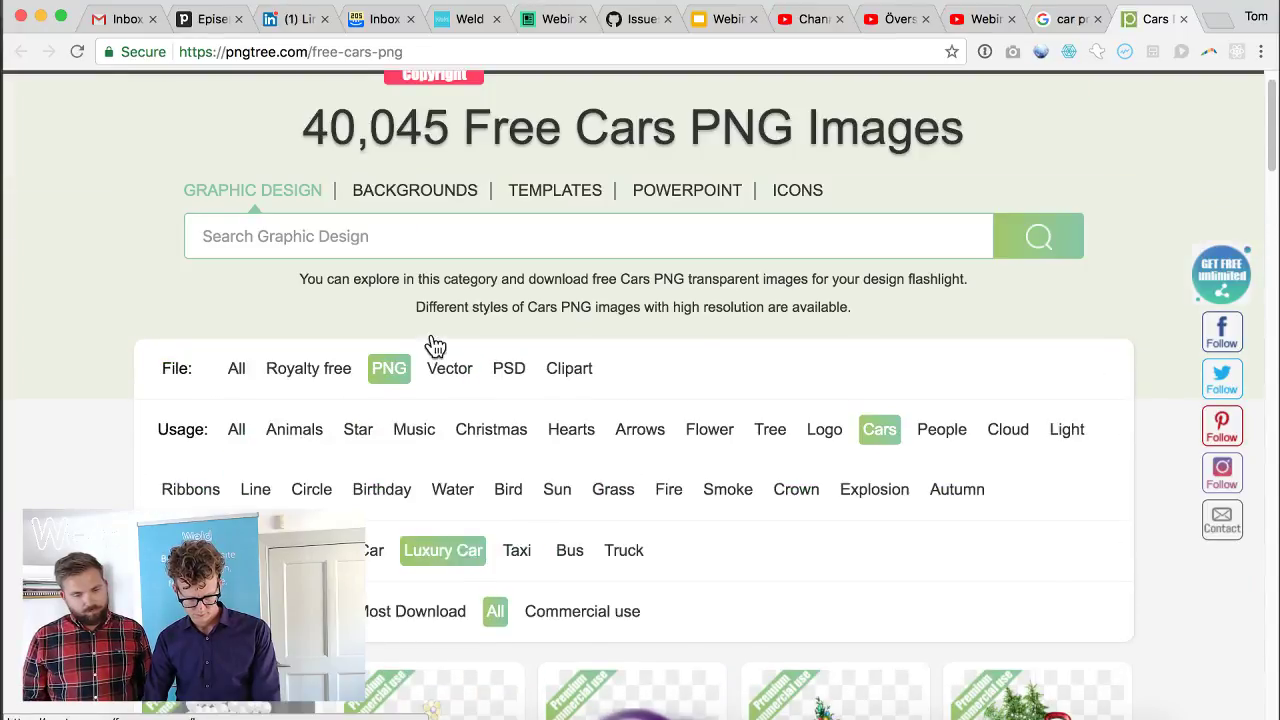
{"action": "scroll", "coordinate": [470, 300], "scroll_direction": "up", "scroll_amount": 1}
{"action": "left_click", "coordinate": [1071, 28]}
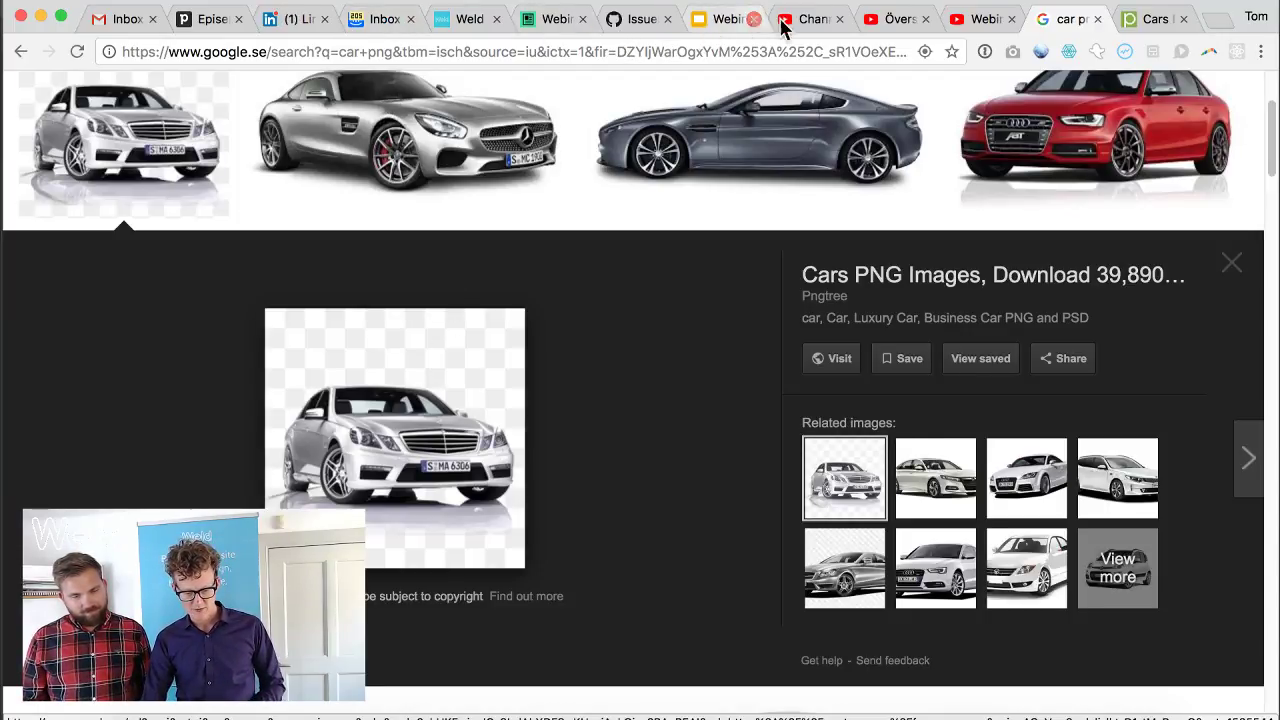
- Drag the Logo up onto the smile photo's lower edge and bring it to the front with Layers > Front
{"action": "left_click", "coordinate": [465, 20]}
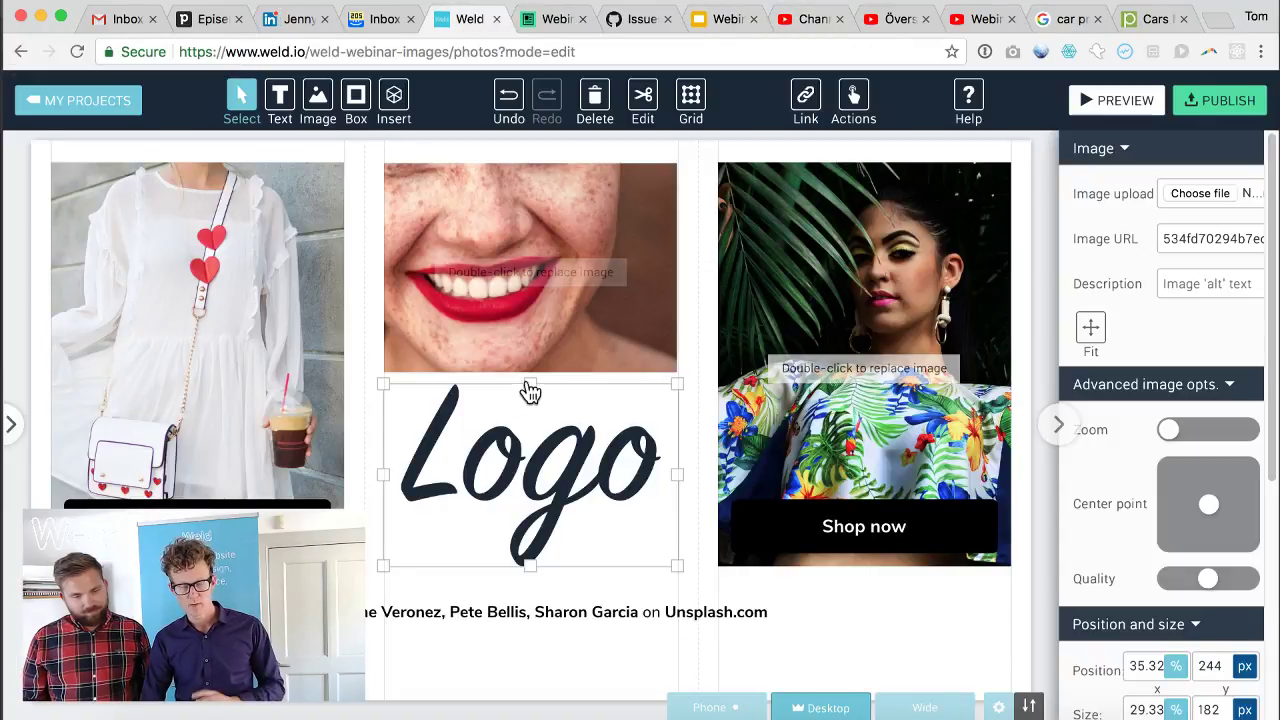
{"action": "left_click_drag", "start_coordinate": [543, 480], "coordinate": [533, 397]}
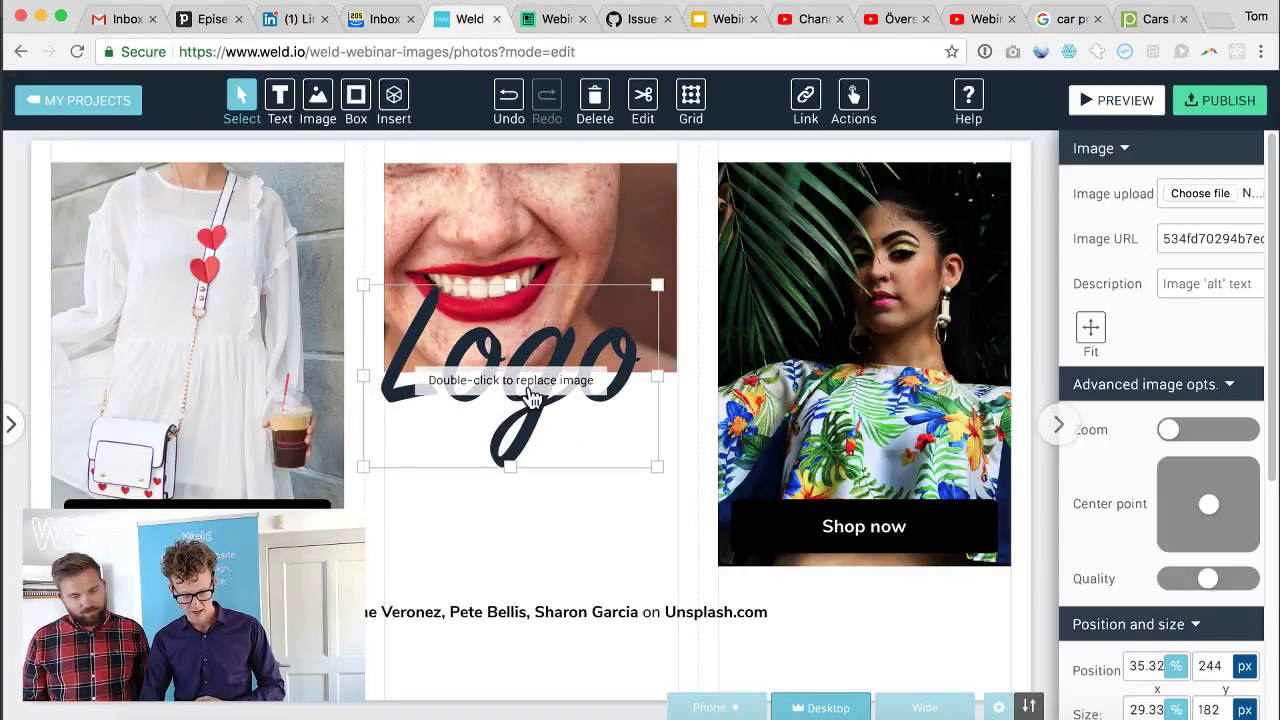
{"action": "scroll", "coordinate": [1128, 500], "scroll_direction": "down", "scroll_amount": 5}
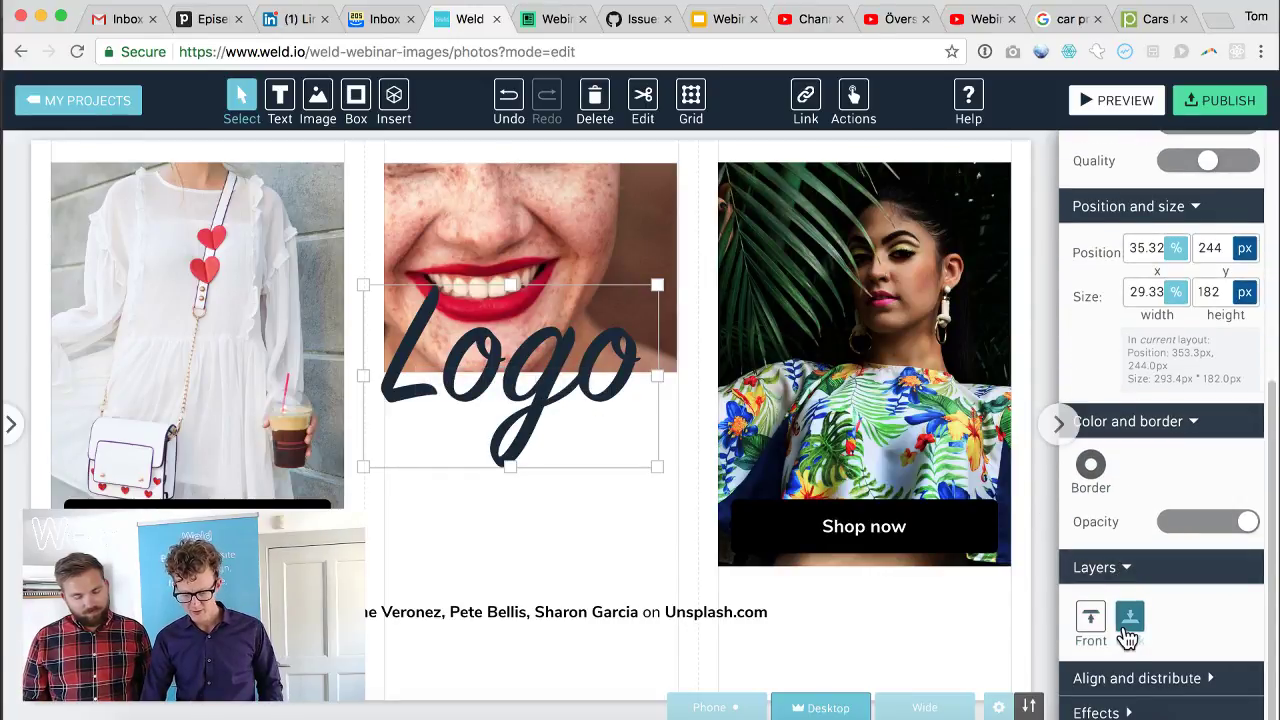
{"action": "left_click", "coordinate": [1092, 618]}
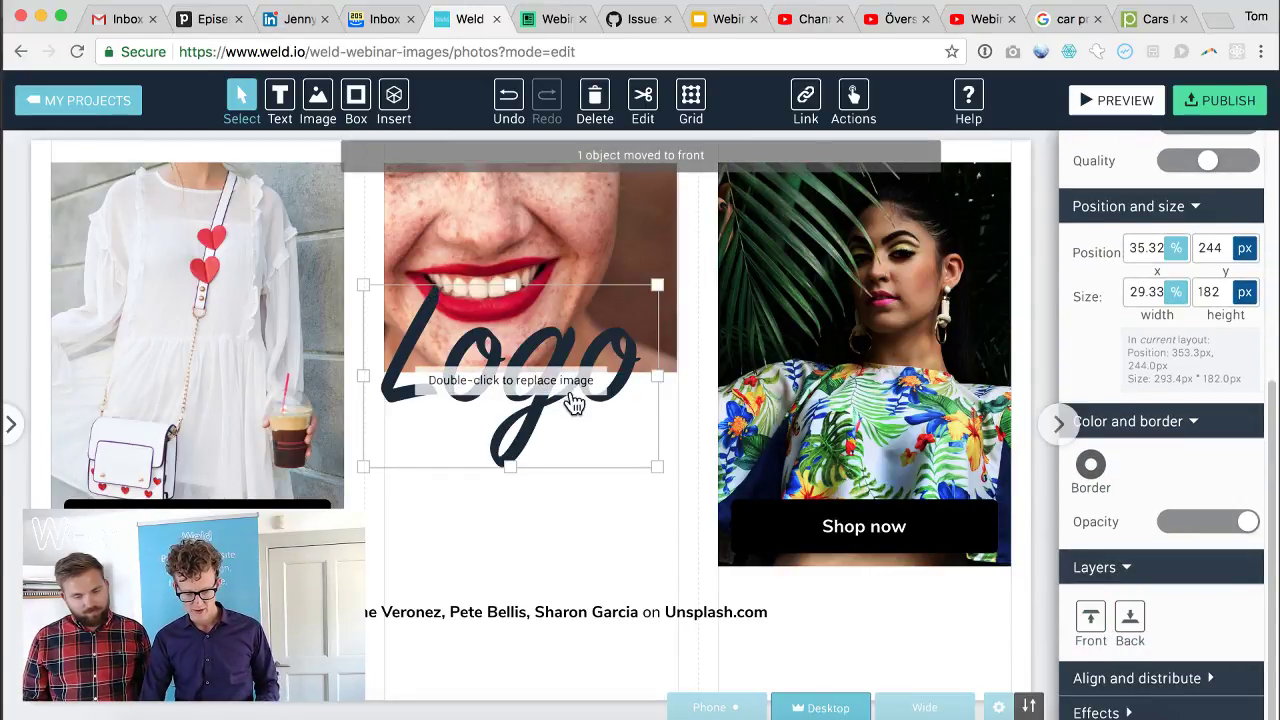
{"action": "left_click_drag", "start_coordinate": [569, 403], "coordinate": [590, 415]}
{"action": "left_click", "coordinate": [598, 515]}
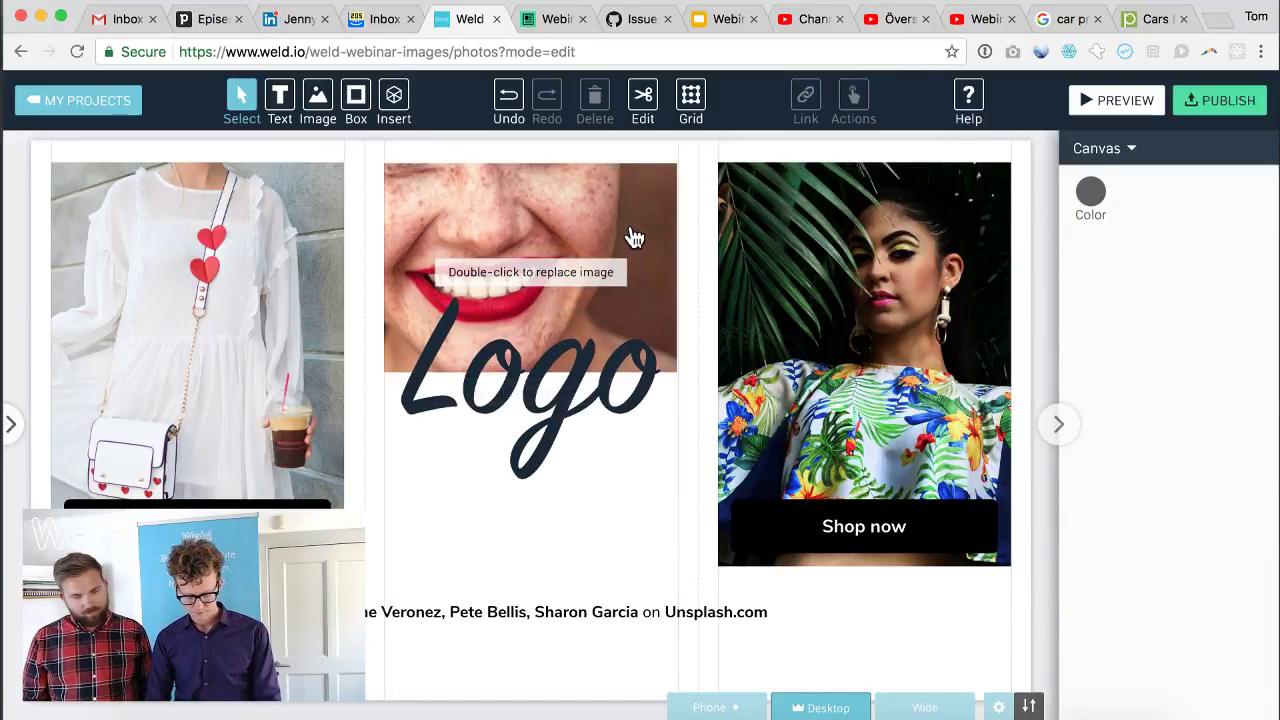
- Go to Giphy in a new tab and search for 'cute dog' GIFs
{"action": "key", "text": "super+t"}
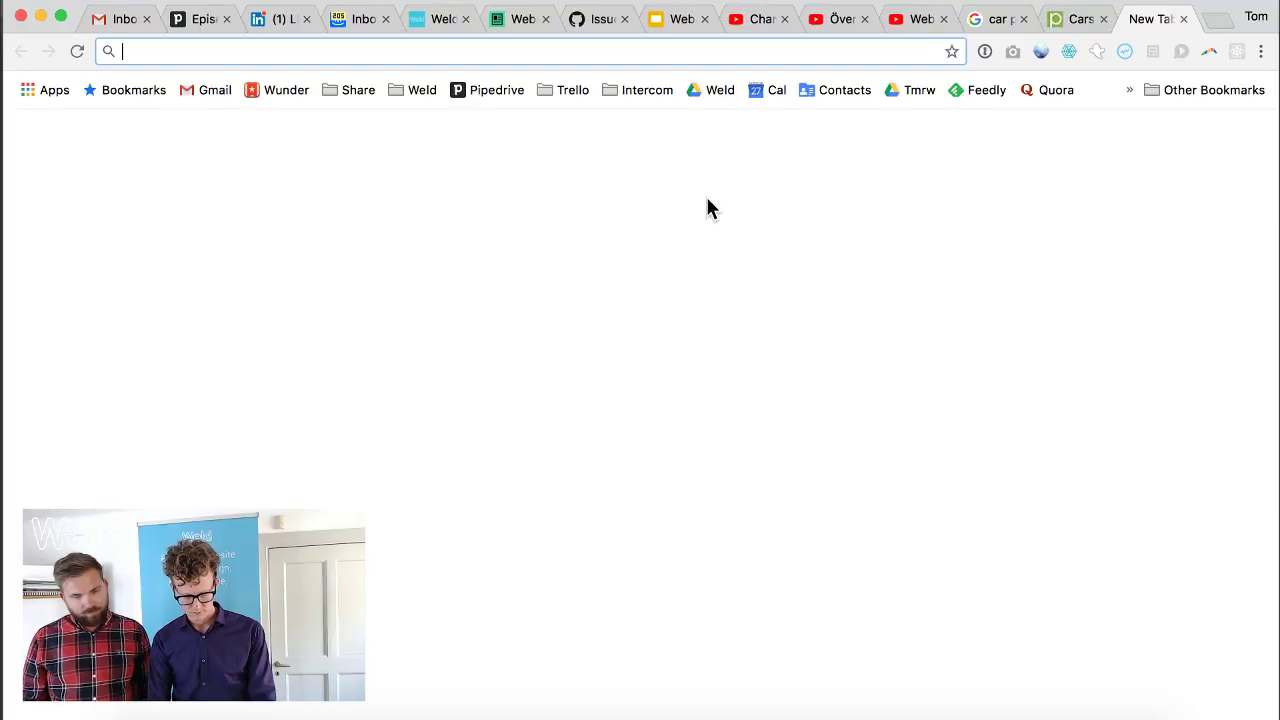
{"action": "type", "text": "gip"}
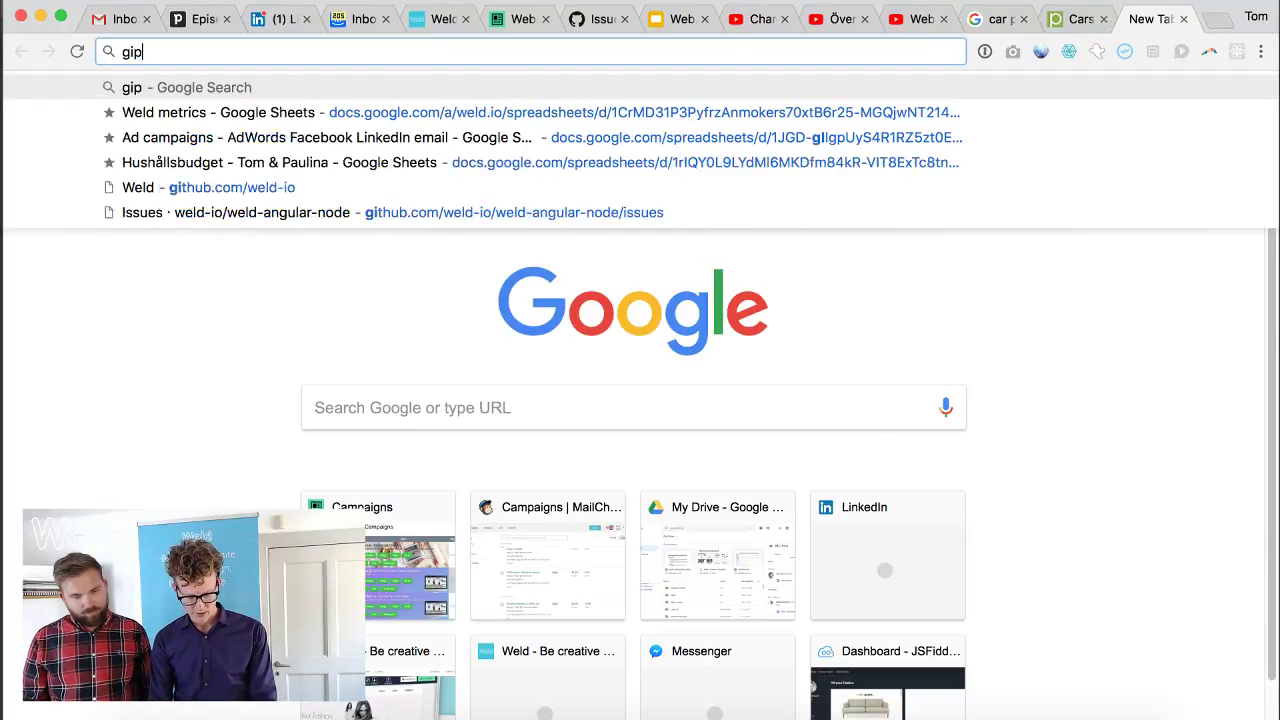
{"action": "type", "text": "hy"}
{"action": "key", "text": "Return"}
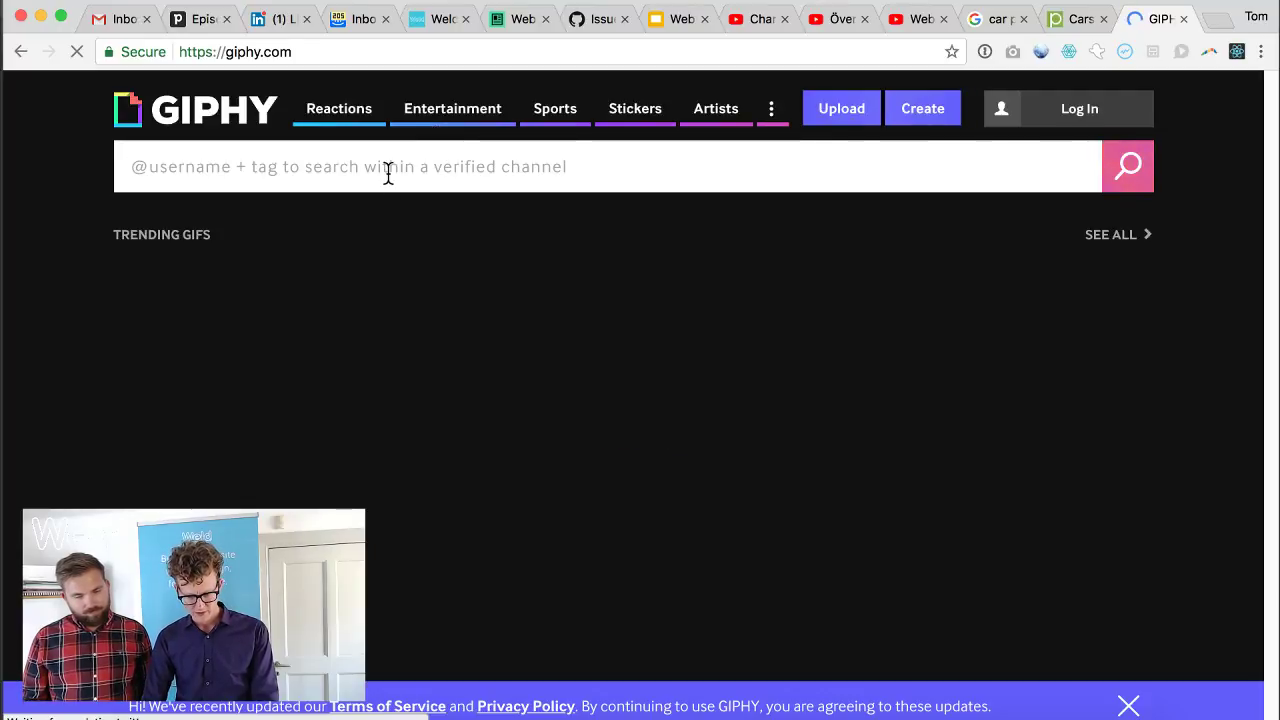
{"action": "left_click", "coordinate": [388, 167]}
{"action": "type", "text": "cute "}
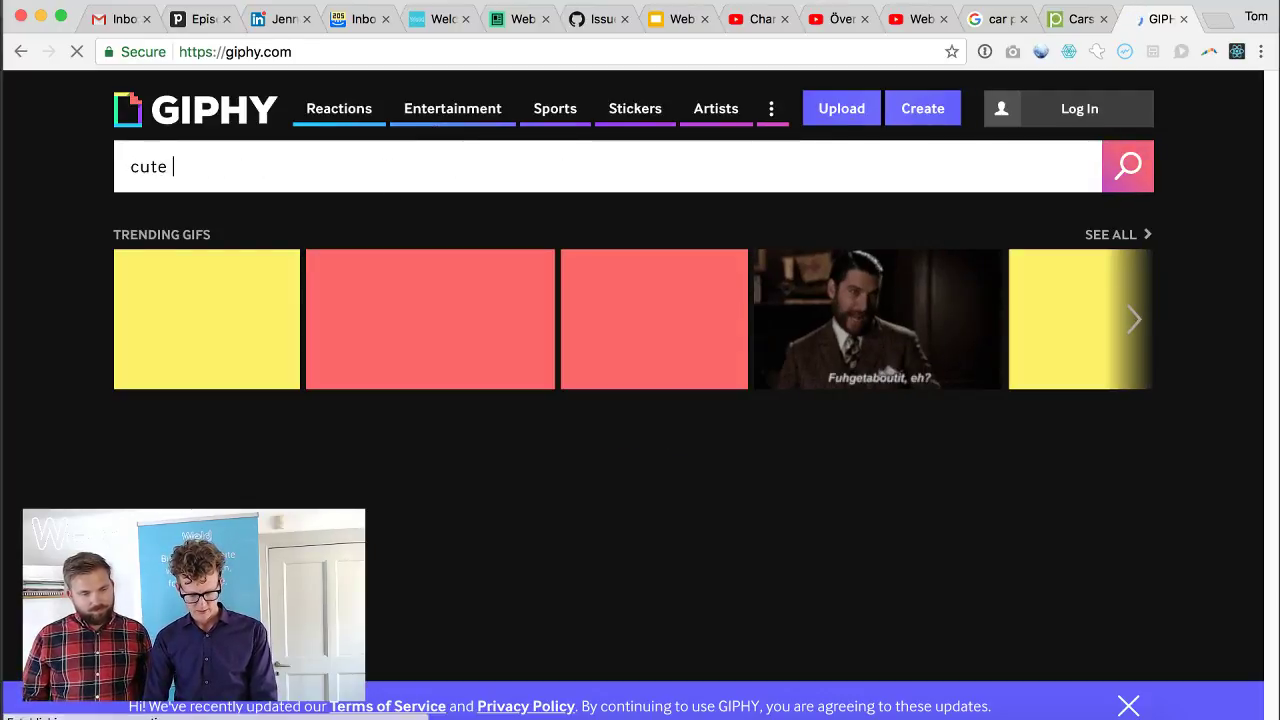
{"action": "type", "text": "dog"}
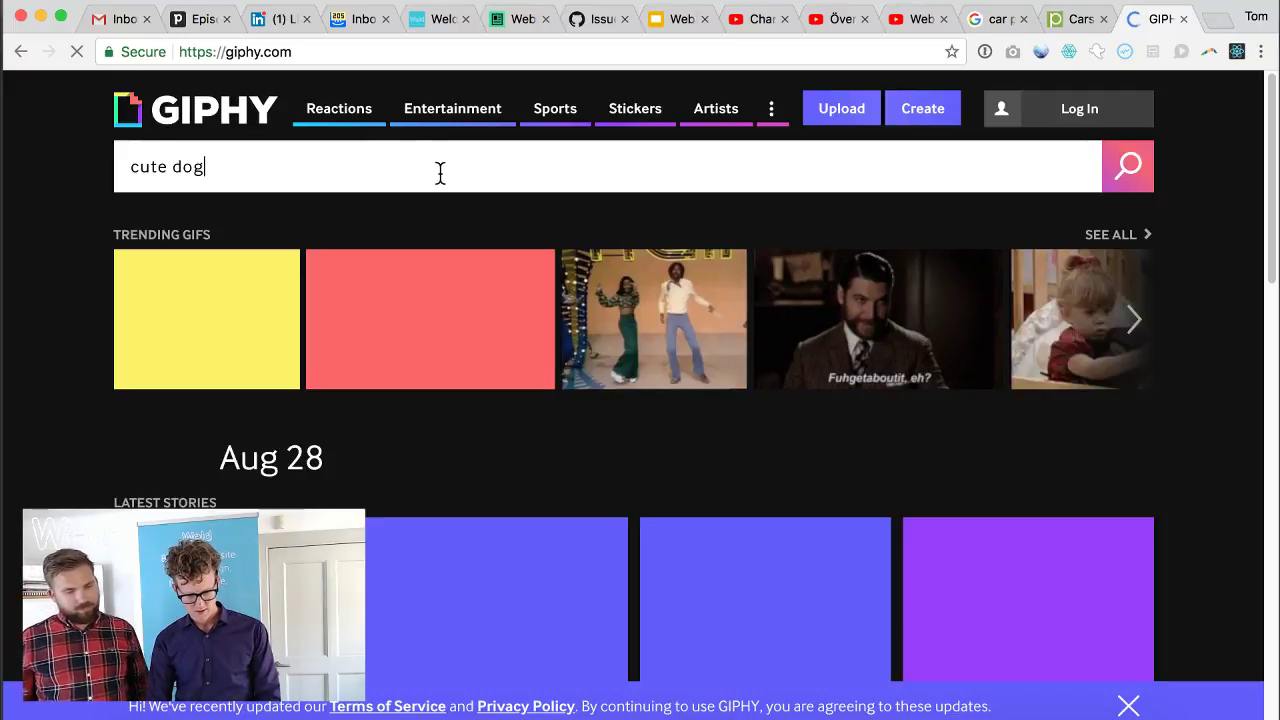
{"action": "key", "text": "Return"}
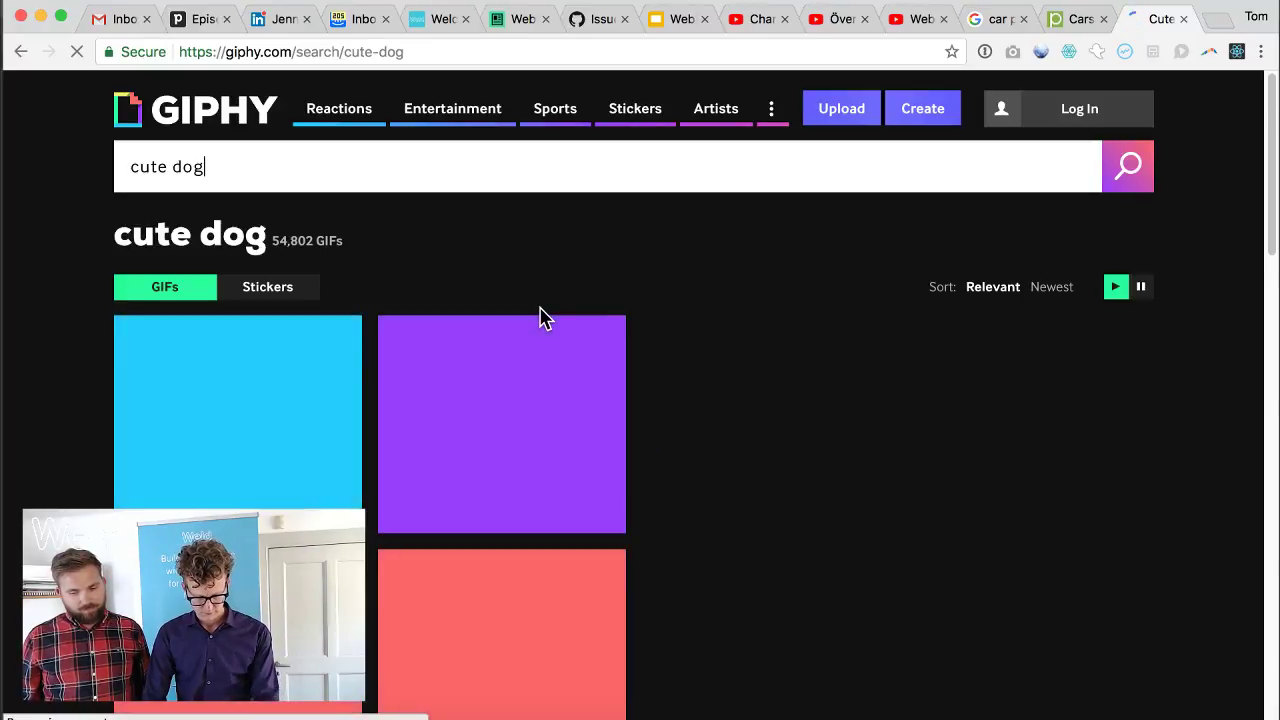
- Try dragging the poodle GIF from the results into the Finder Downloads folder
{"action": "scroll", "coordinate": [540, 312], "scroll_direction": "down", "scroll_amount": 3}
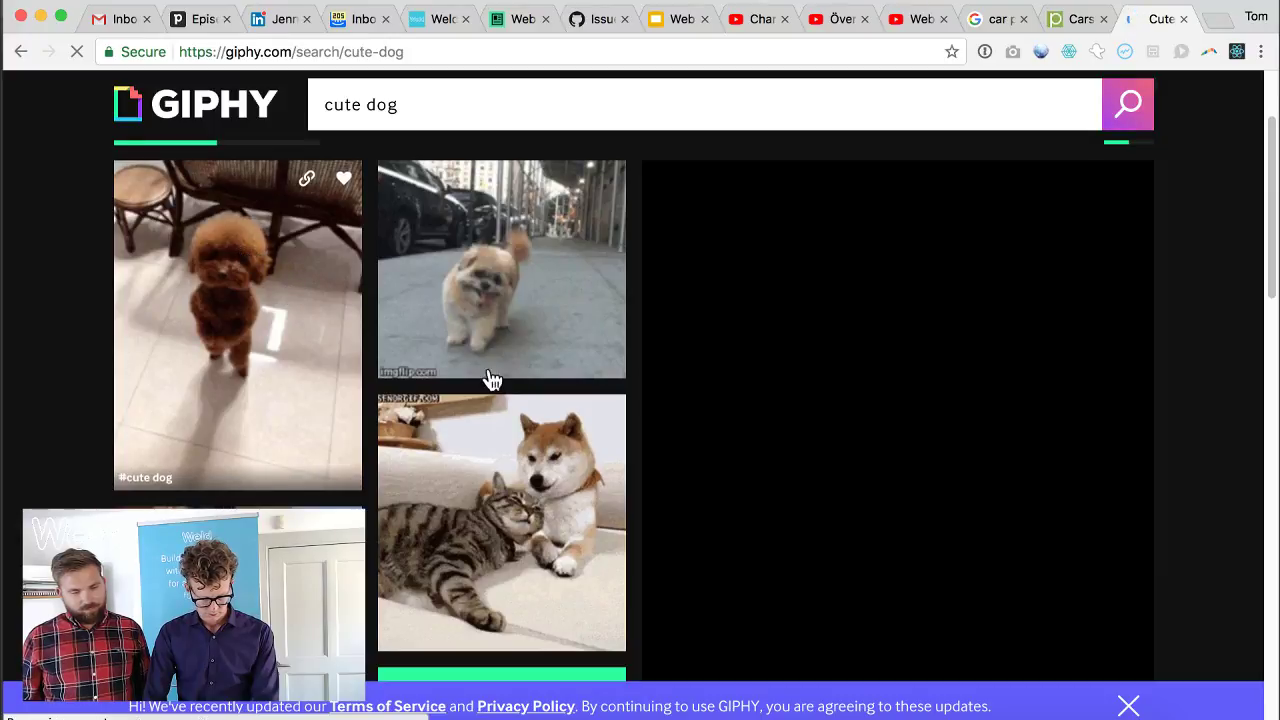
{"action": "left_click_drag", "start_coordinate": [492, 380], "coordinate": [752, 294]}
{"action": "key", "text": "super+Tab"}
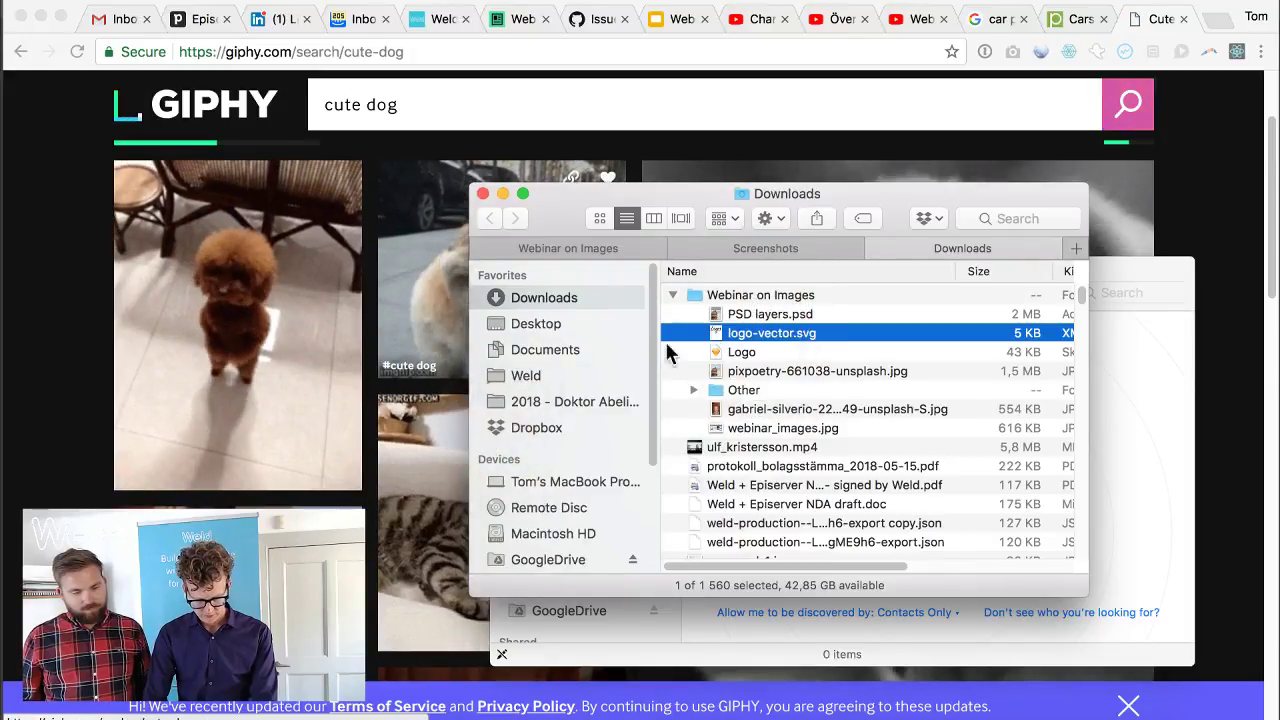
{"action": "left_click", "coordinate": [250, 340]}
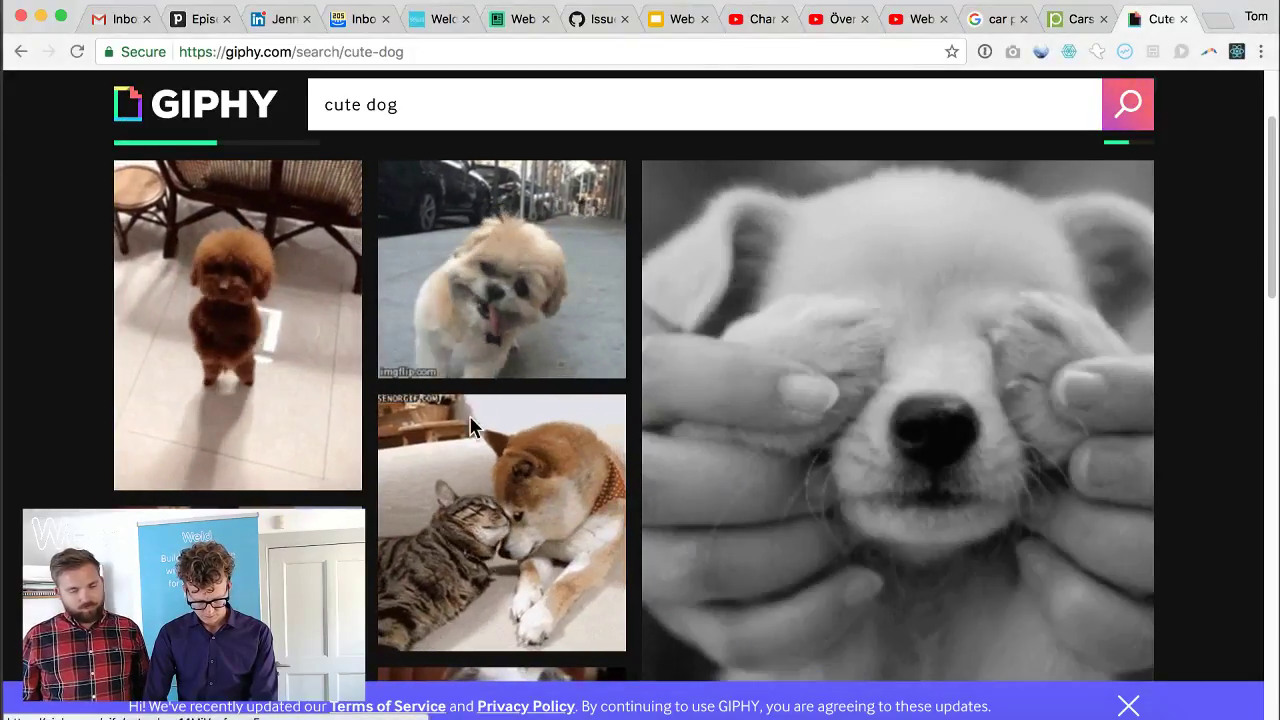
{"action": "left_click_drag", "start_coordinate": [200, 318], "coordinate": [810, 375]}
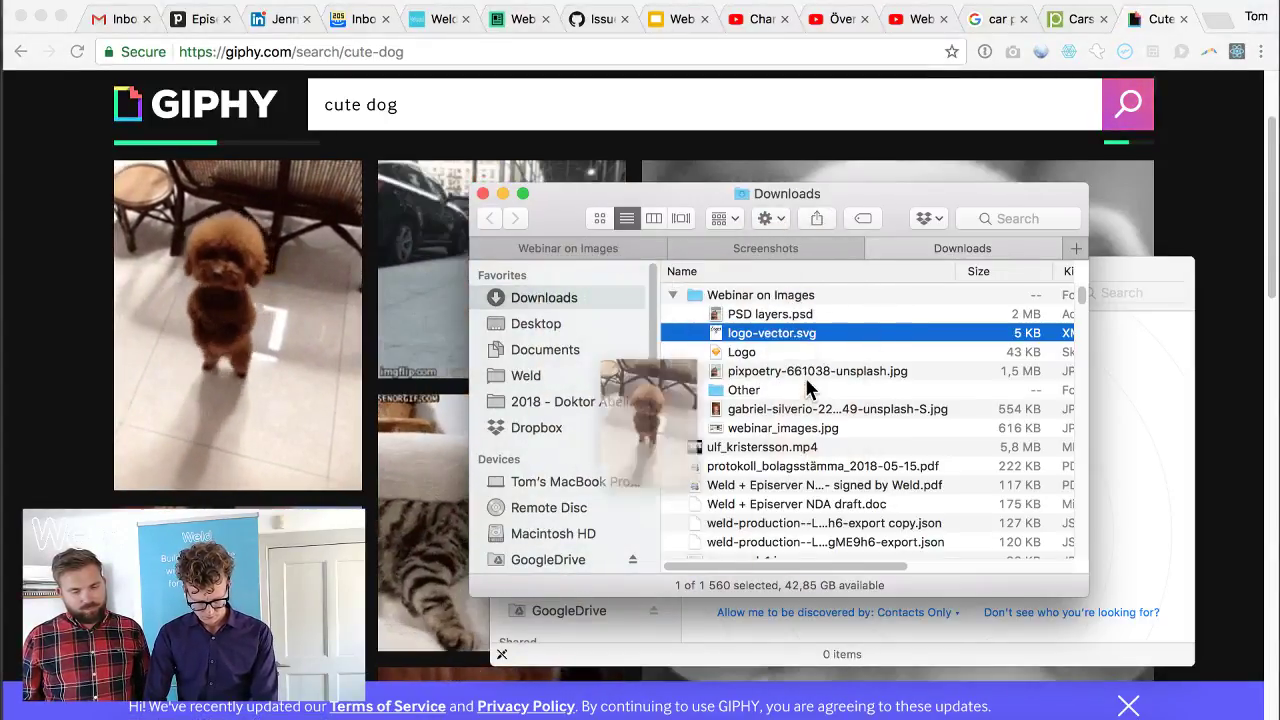
- Try saving the poodle GIF from the results, cancelling the WebP save
{"action": "right_click", "coordinate": [186, 341]}
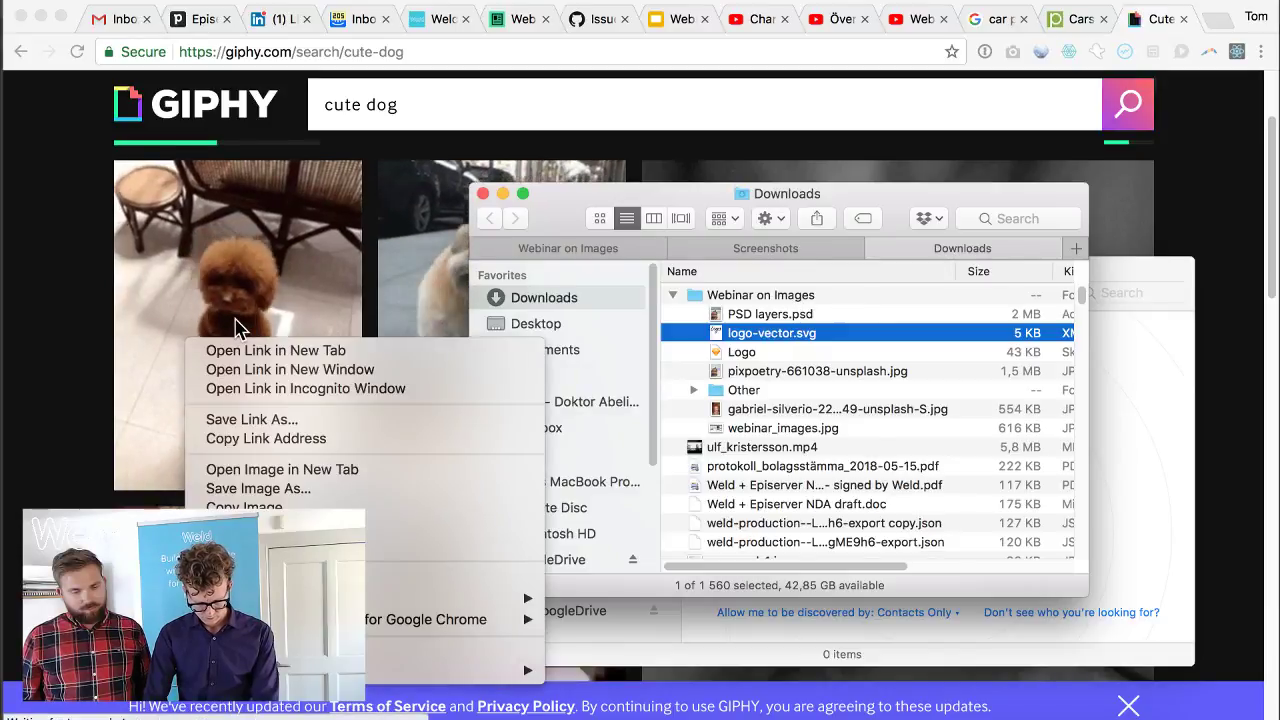
{"action": "left_click", "coordinate": [274, 490]}
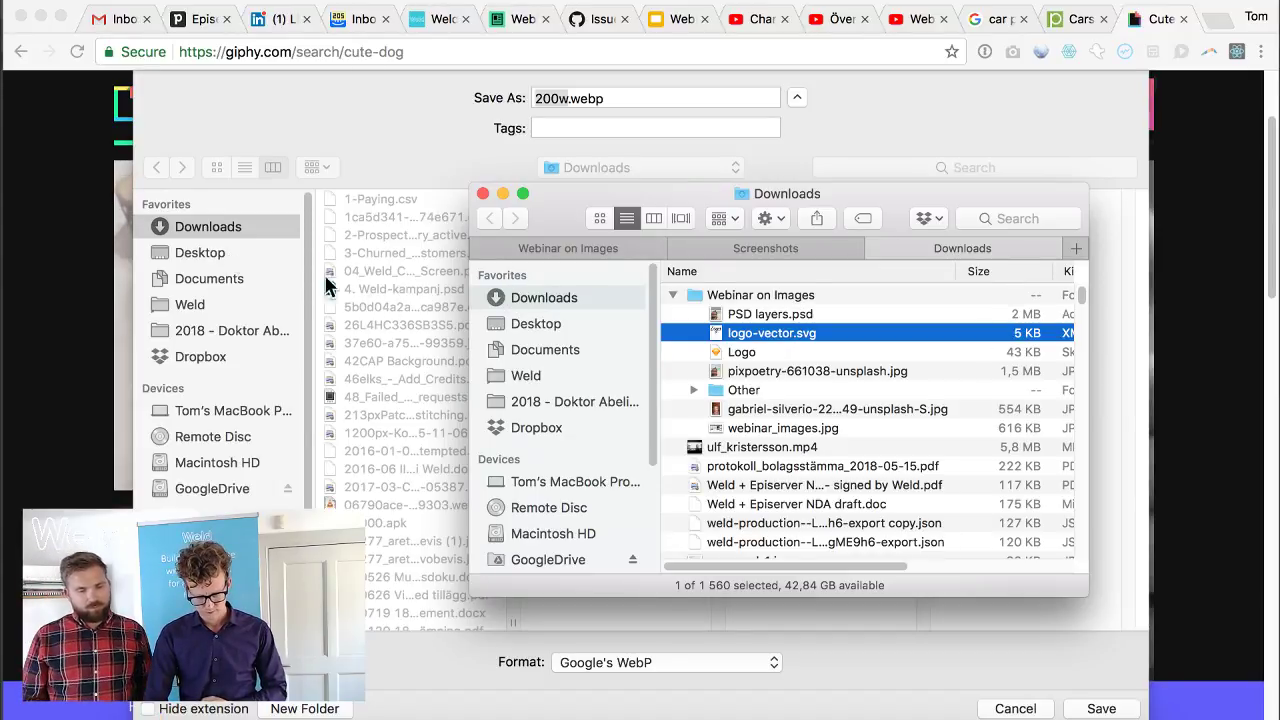
{"action": "left_click", "coordinate": [980, 706]}
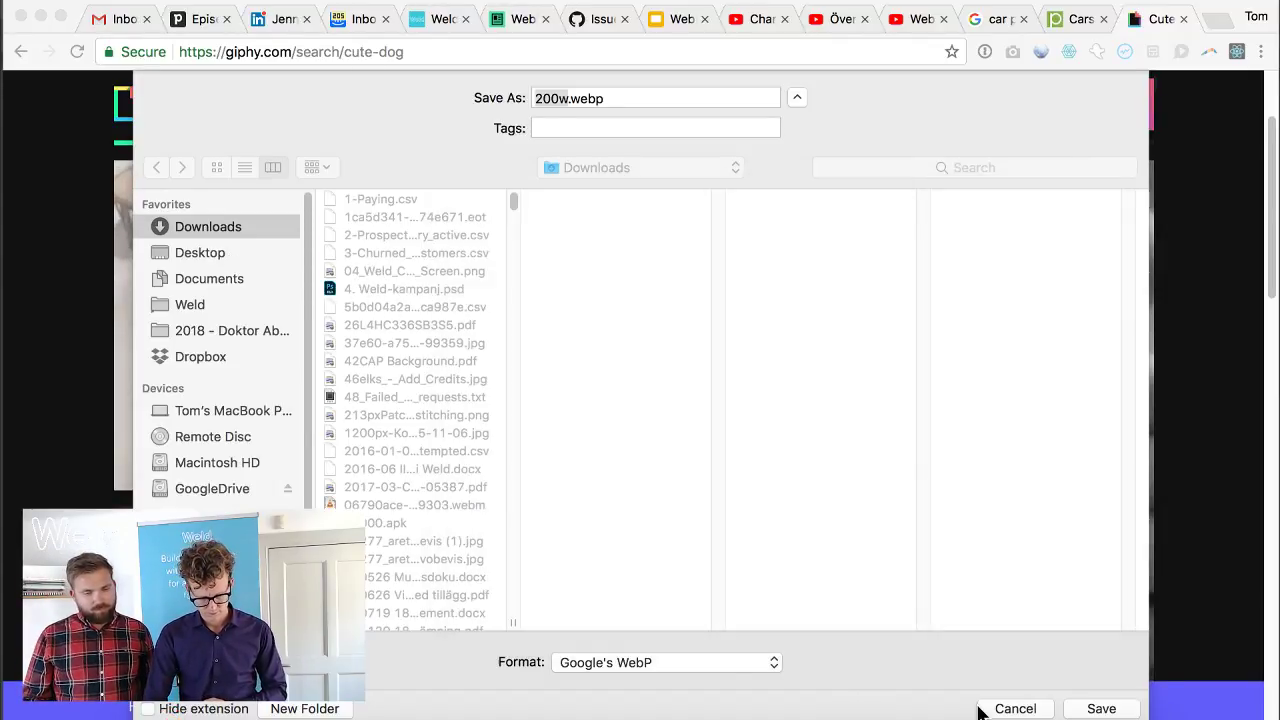
{"action": "left_click", "coordinate": [1012, 710]}
- Open the poodle GIF's own Giphy page and choose to save the GIF image
{"action": "left_click", "coordinate": [223, 271]}
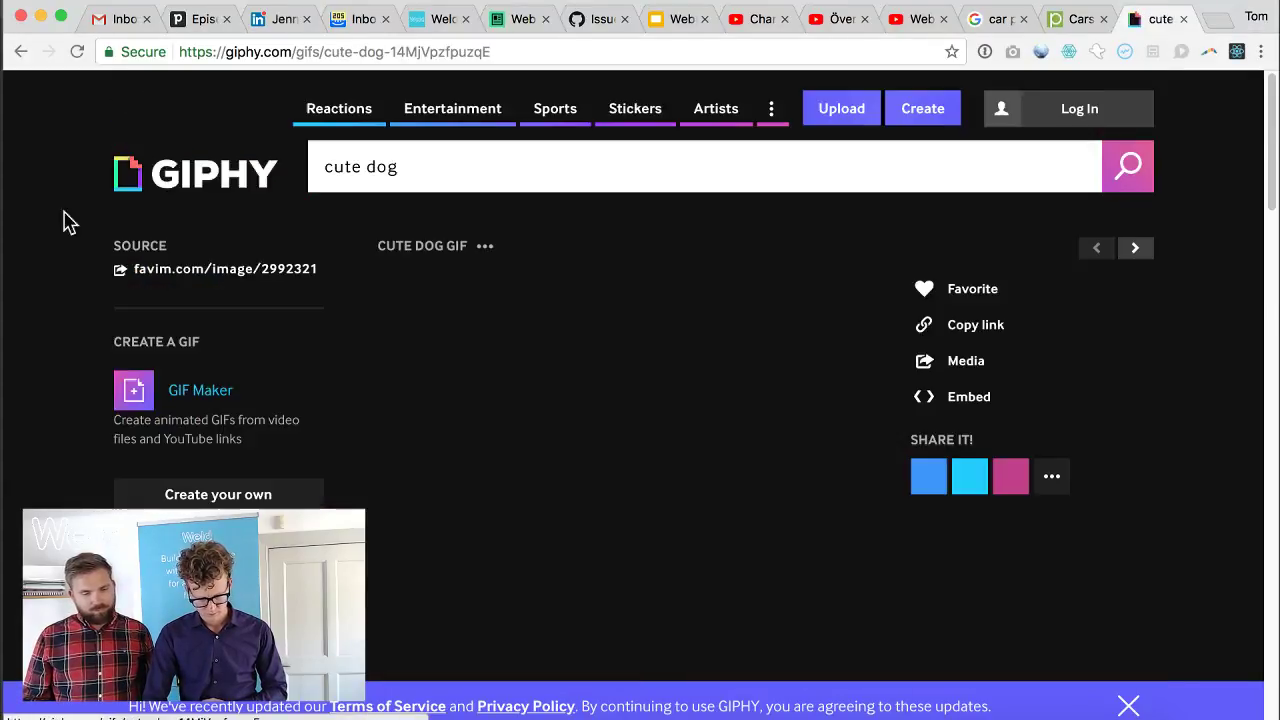
{"action": "scroll", "coordinate": [480, 415], "scroll_direction": "down", "scroll_amount": 1}
{"action": "scroll", "coordinate": [503, 415], "scroll_direction": "down", "scroll_amount": 4}
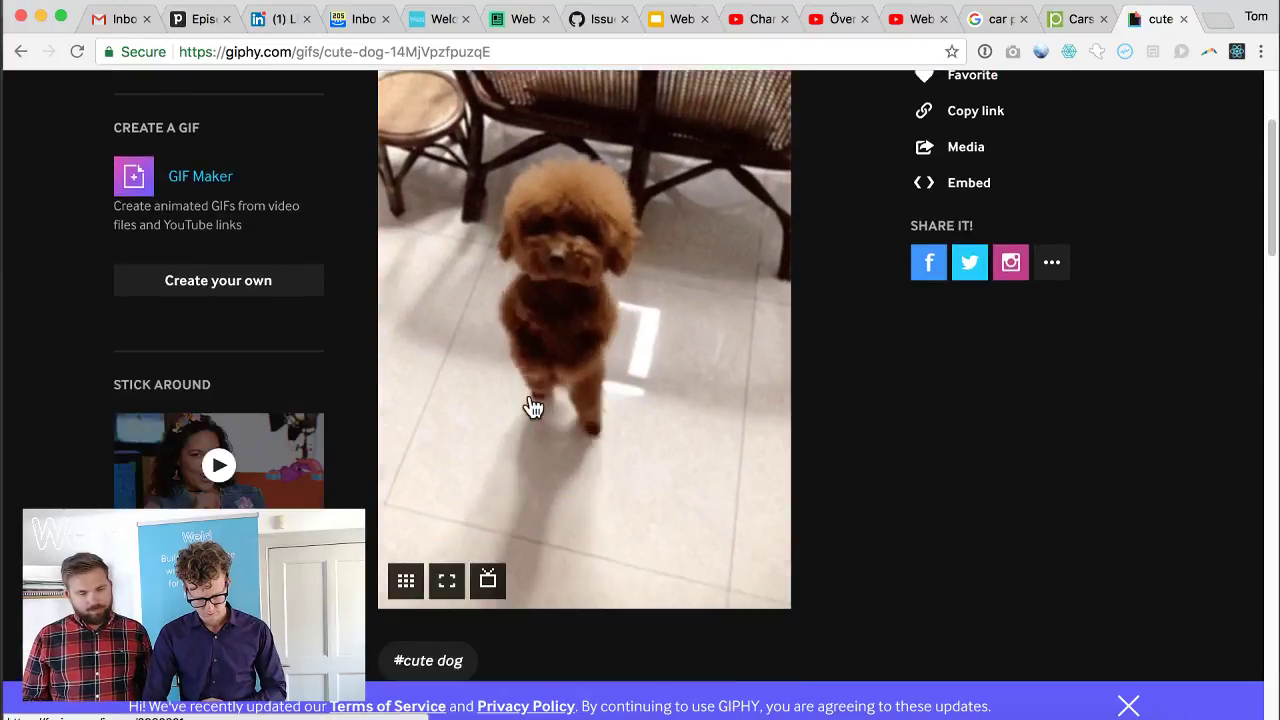
{"action": "right_click", "coordinate": [585, 350]}
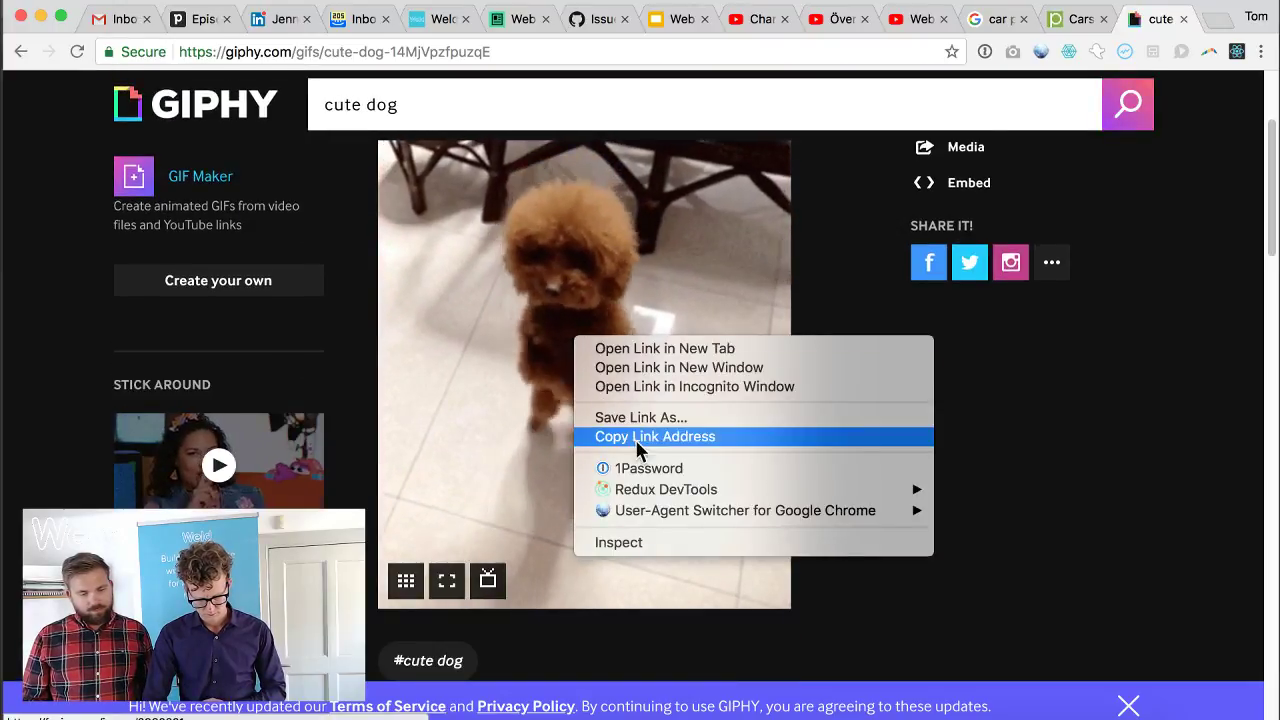
{"action": "left_click", "coordinate": [537, 363]}
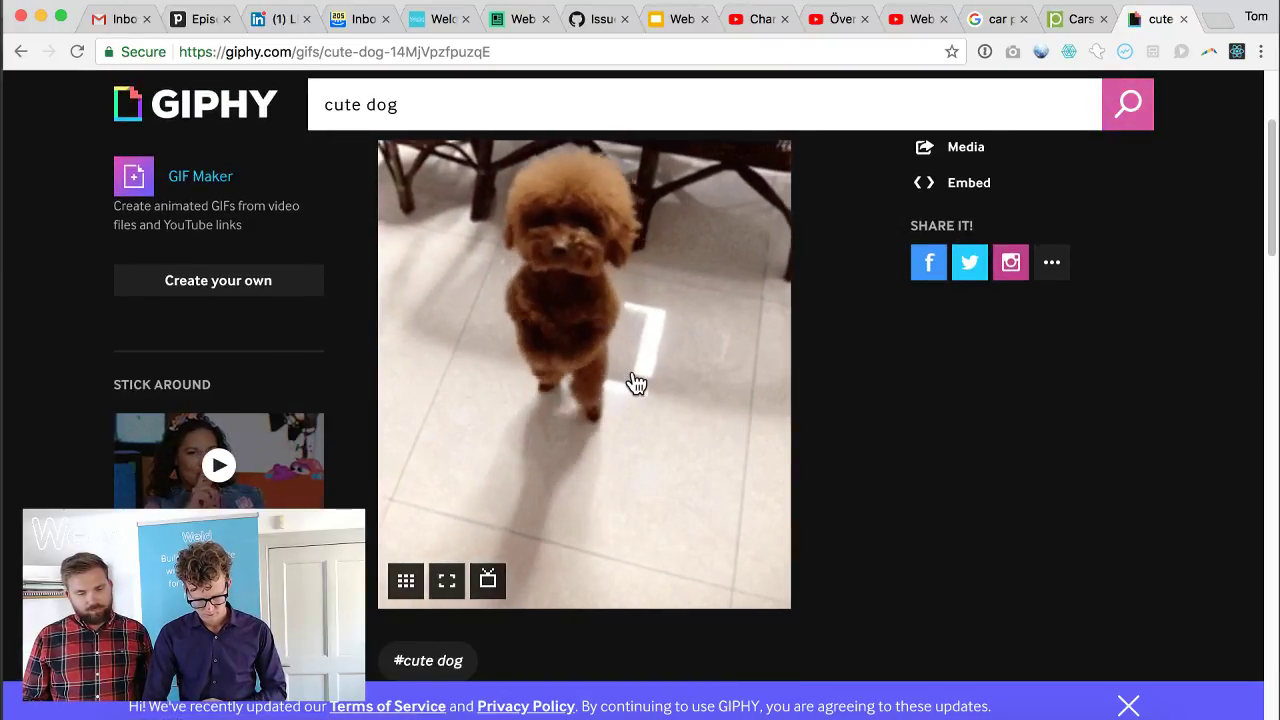
{"action": "scroll", "coordinate": [757, 323], "scroll_direction": "up", "scroll_amount": 5}
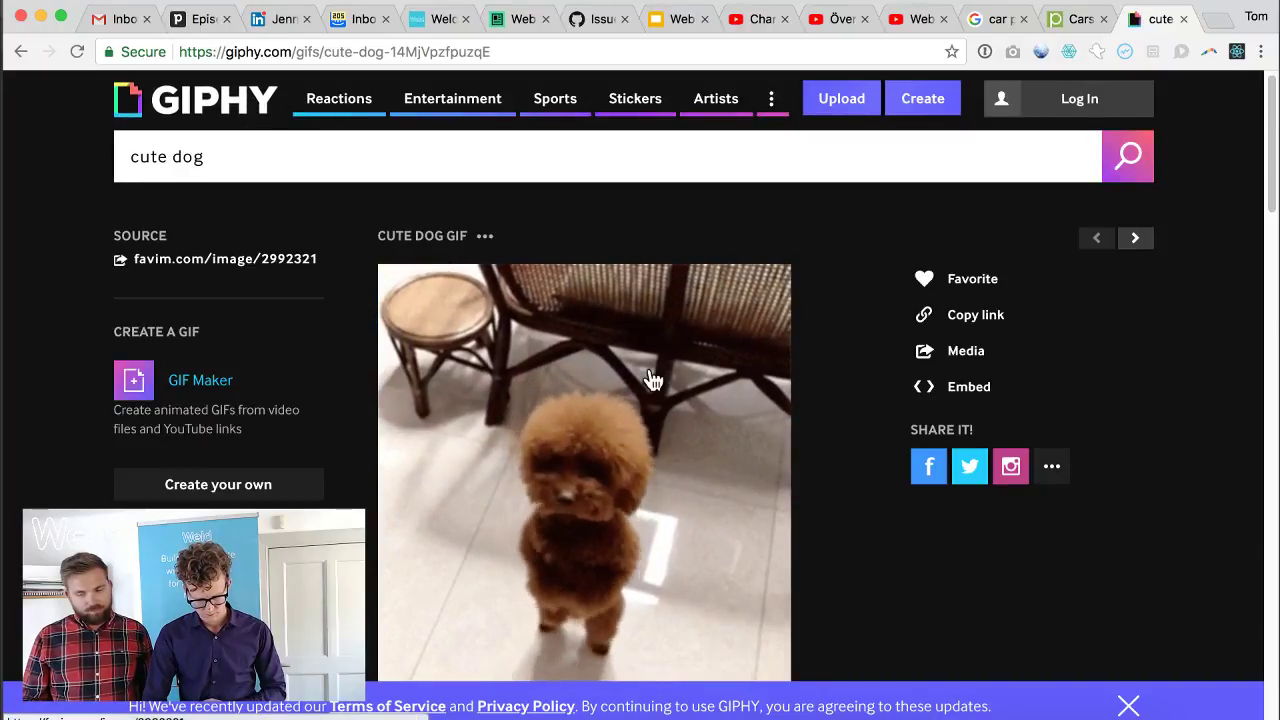
{"action": "right_click", "coordinate": [652, 370]}
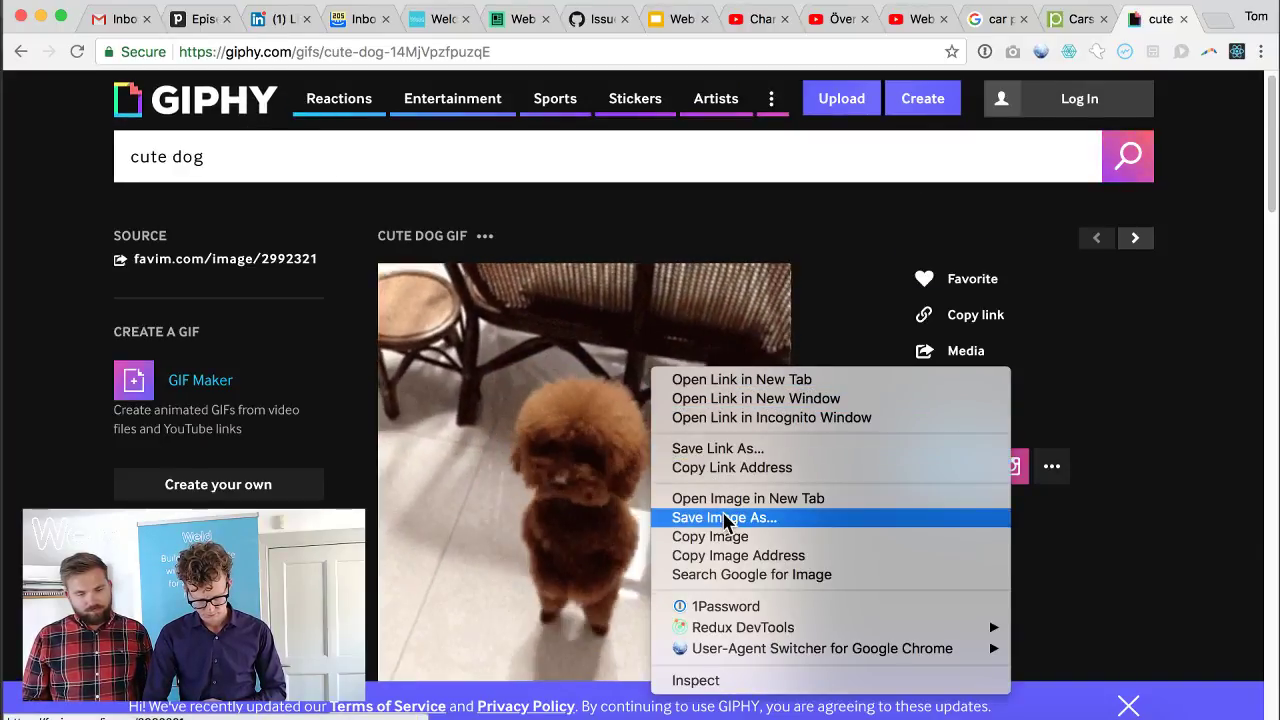
{"action": "left_click", "coordinate": [724, 517]}
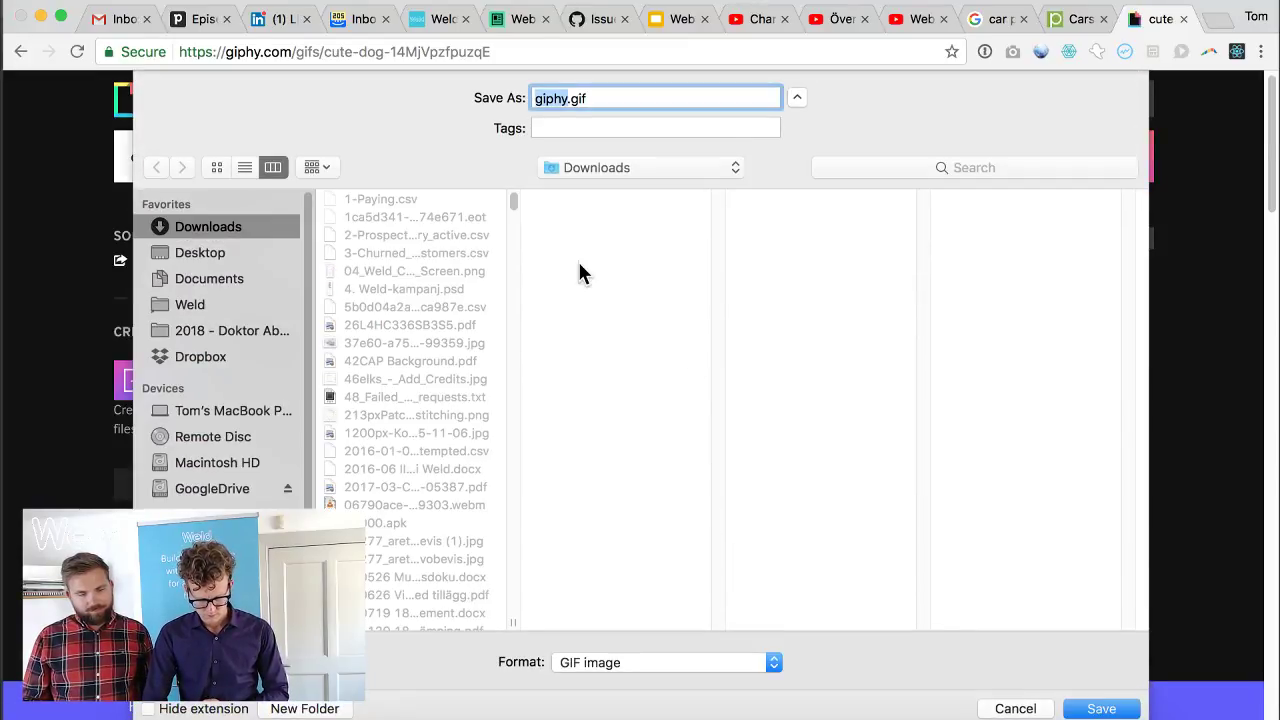
- Name the file dog.gif and save it into the Downloads 'Webinar on Images' folder
{"action": "type", "text": "dog"}
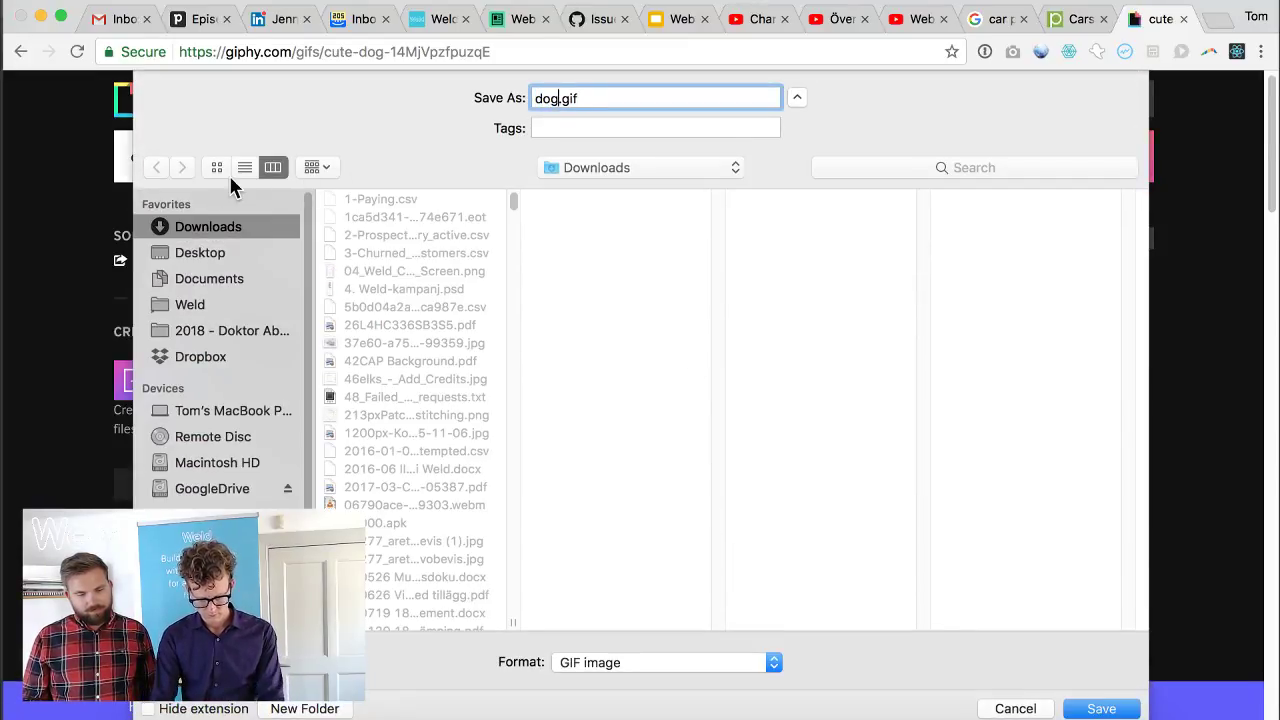
{"action": "key", "text": "super+2"}
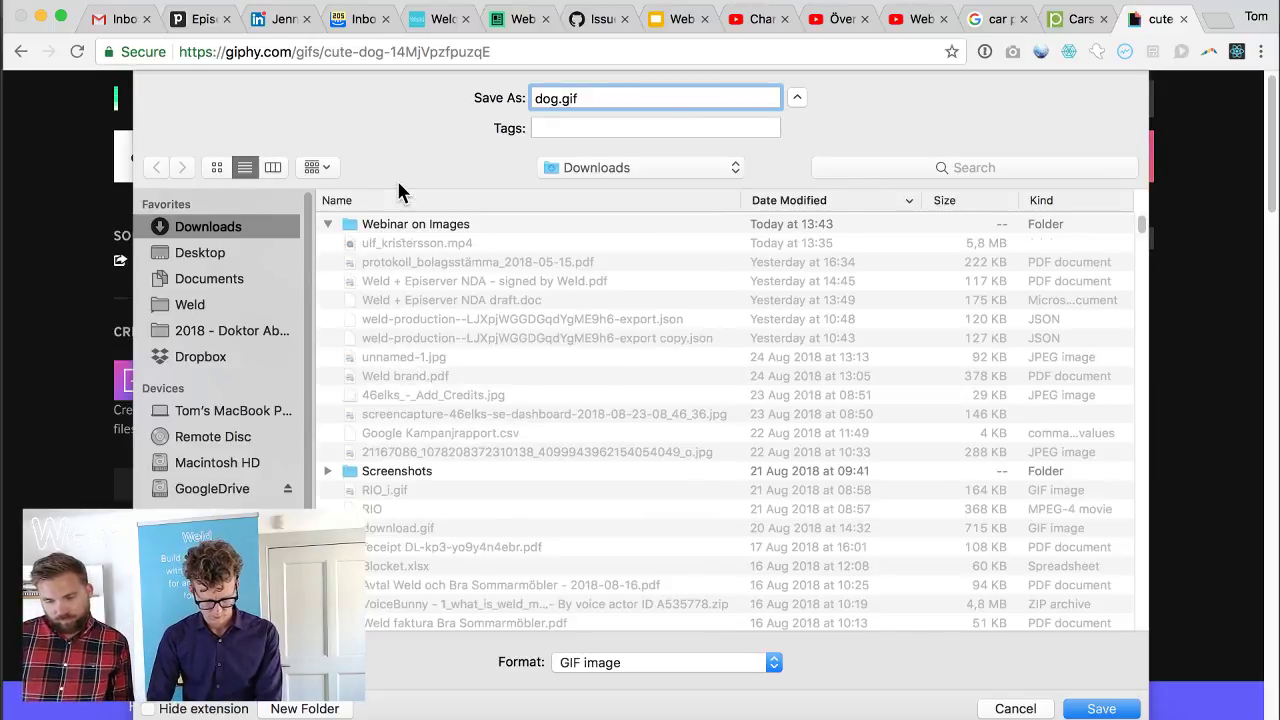
{"action": "left_click", "coordinate": [408, 226]}
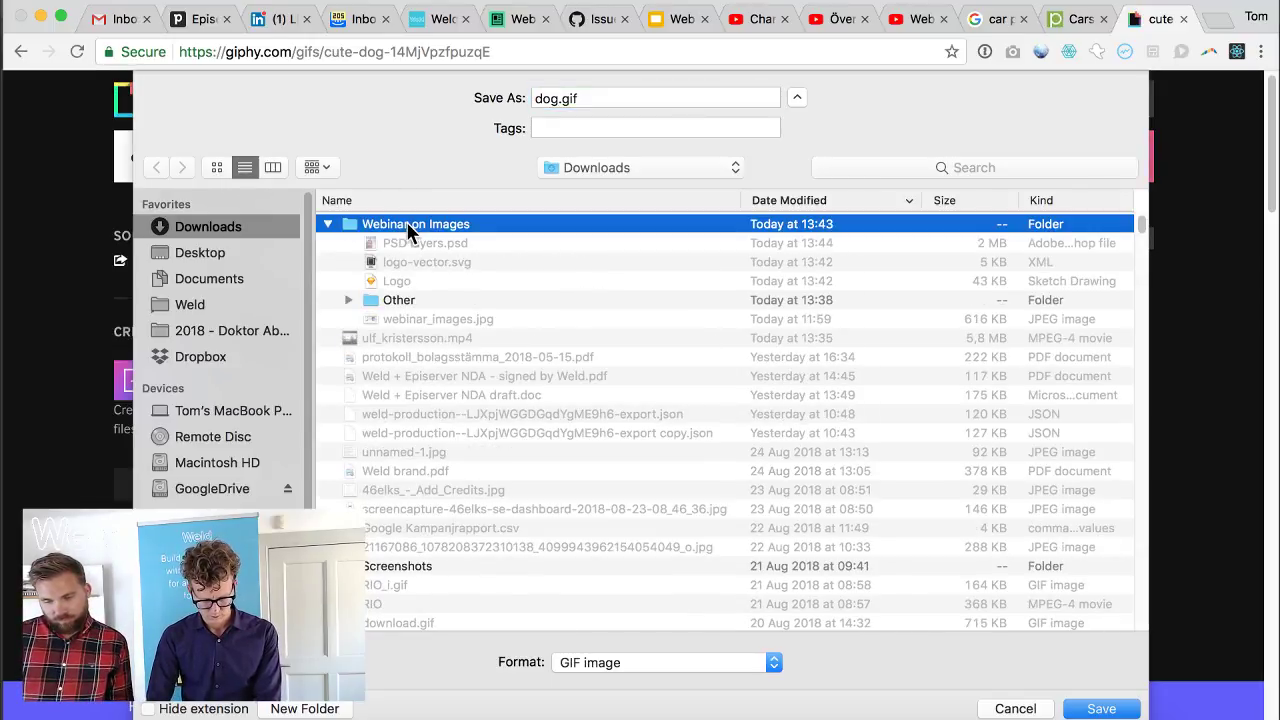
{"action": "left_click", "coordinate": [1113, 709]}
{"action": "left_click", "coordinate": [1113, 709]}
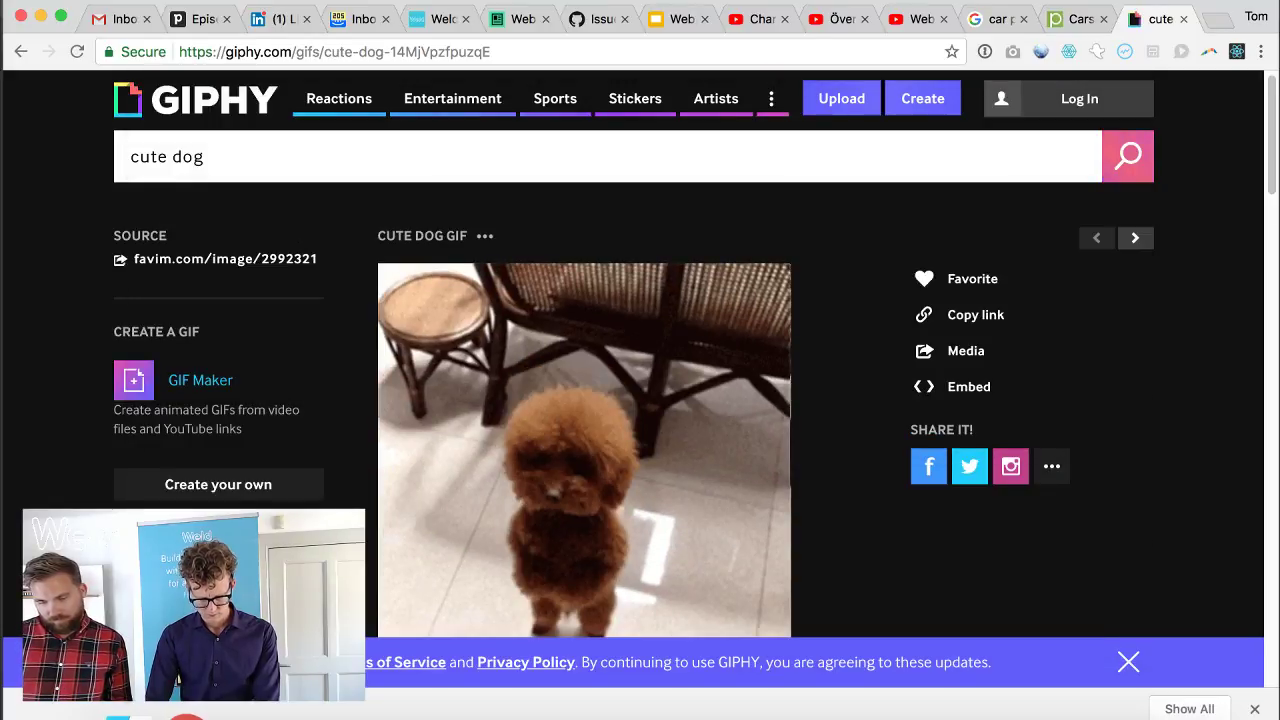
{"action": "key", "text": "super+Tab"}
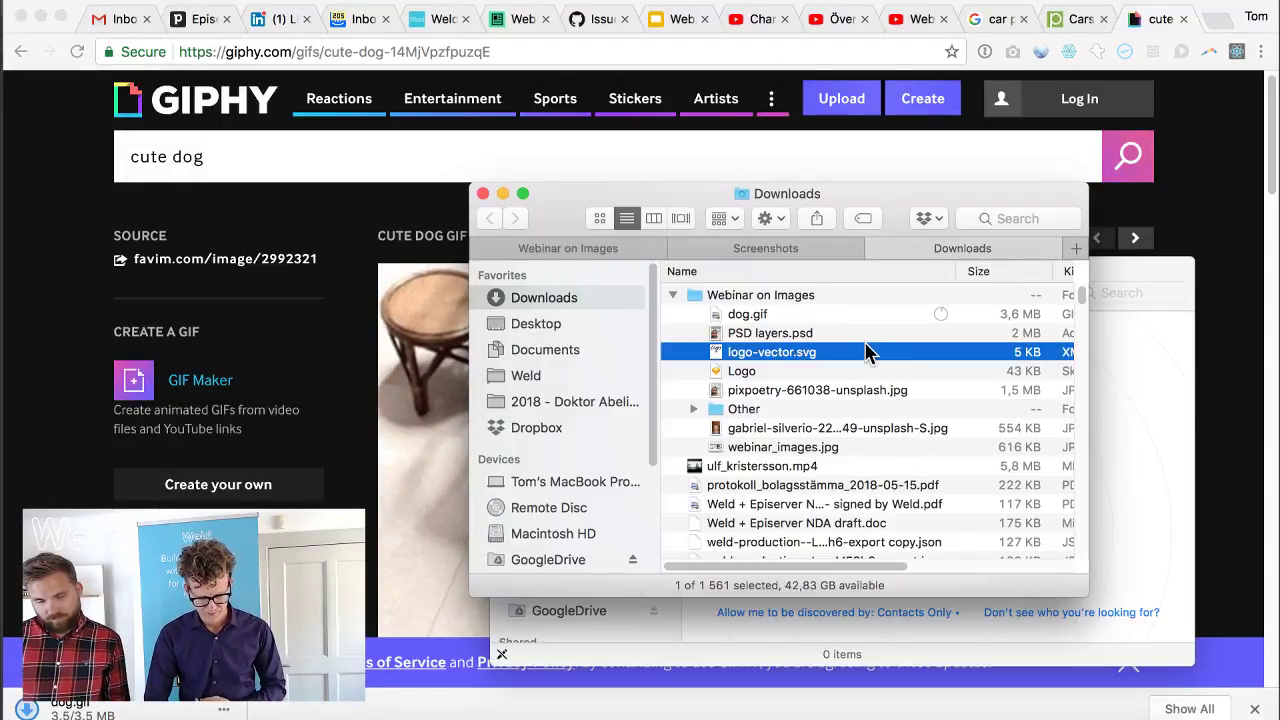
- Drag dog.gif from Finder onto the middle photo on Weld's Photos page
{"action": "left_click", "coordinate": [810, 315]}
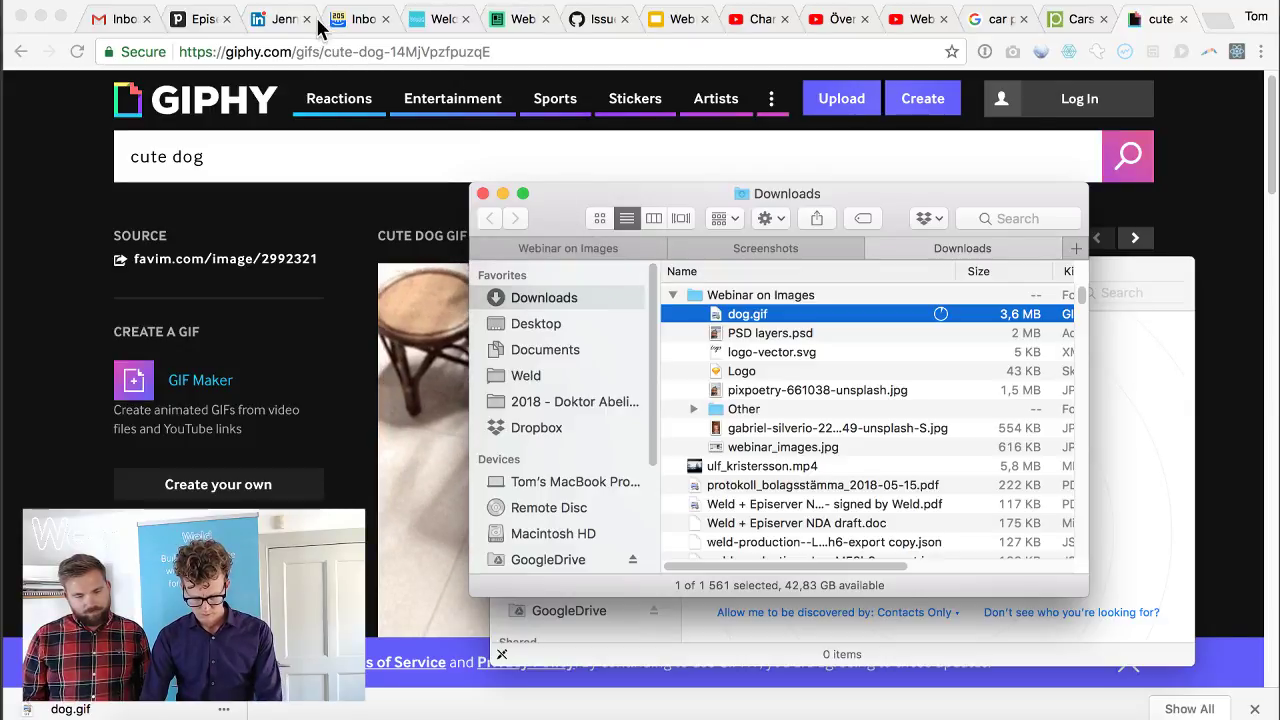
{"action": "left_click", "coordinate": [430, 19]}
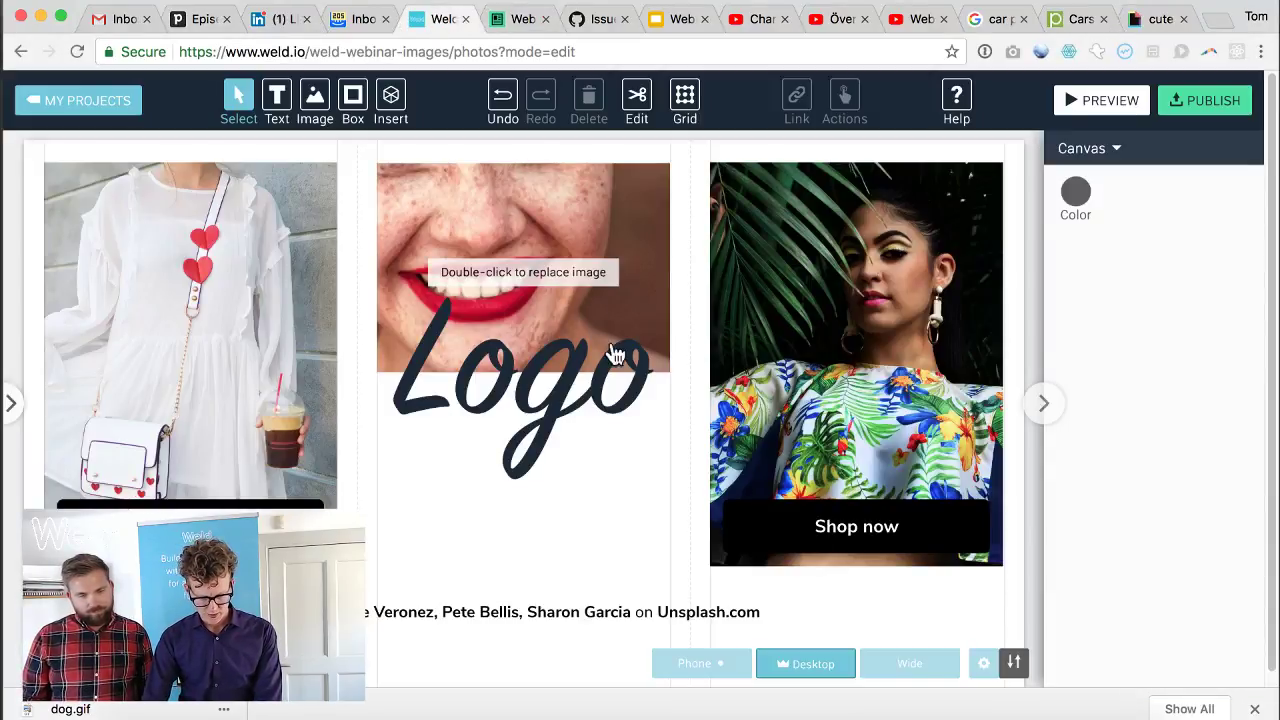
{"action": "key", "text": "super+Tab"}
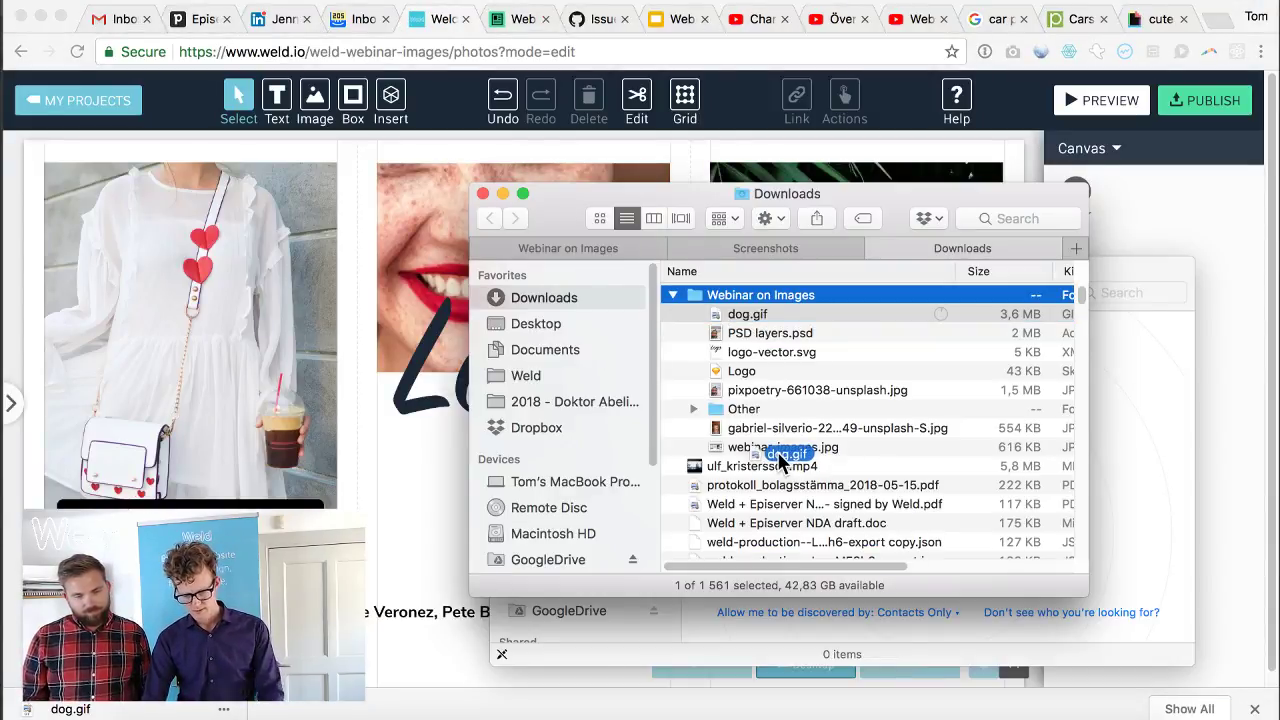
{"action": "key", "text": "super+Tab"}
{"action": "left_click_drag", "start_coordinate": [522, 333], "coordinate": [551, 314]}
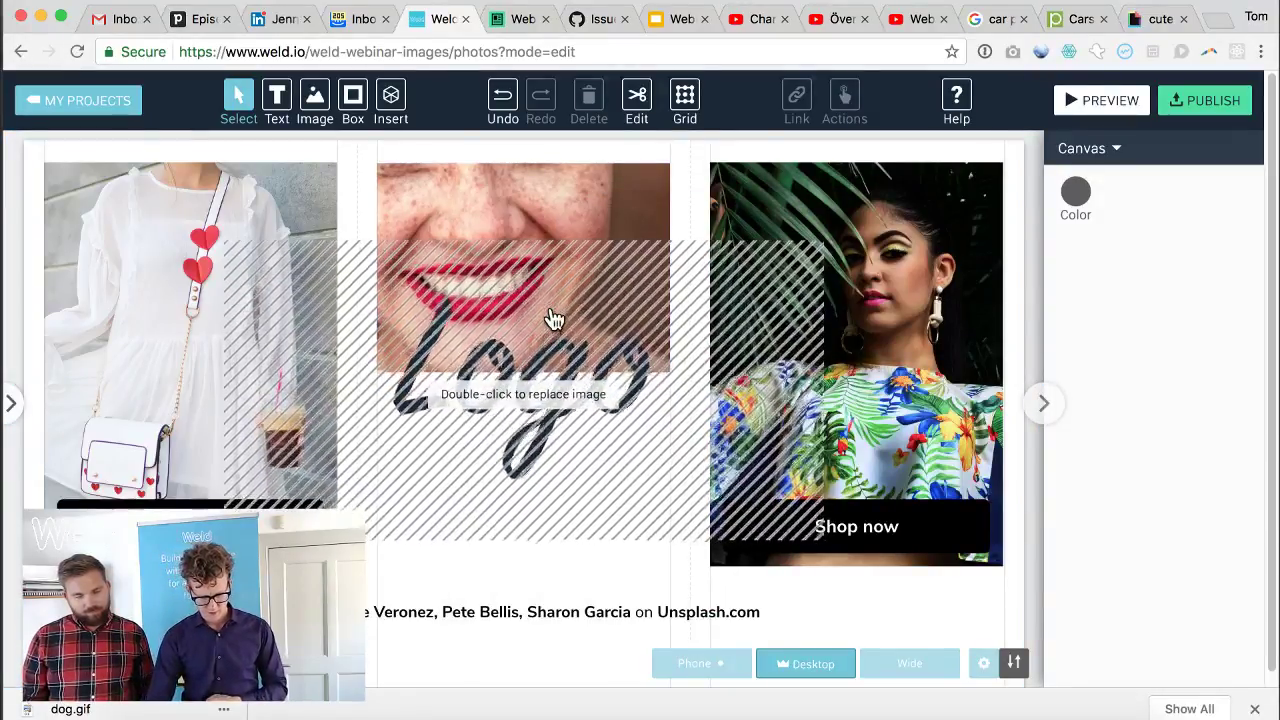
{"action": "left_click", "coordinate": [1255, 709]}
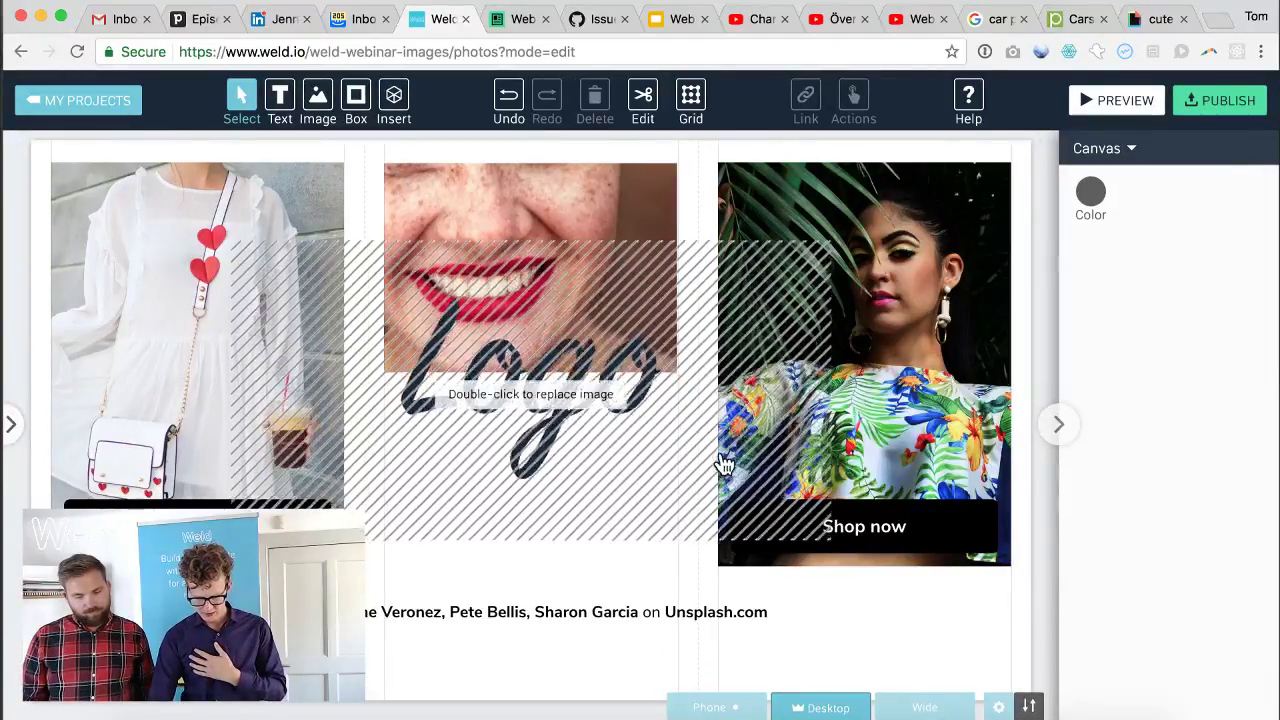
- Move and resize the poodle GIF to 29.33% width and 403 px height, matching its neighbours
{"action": "left_click", "coordinate": [718, 476]}
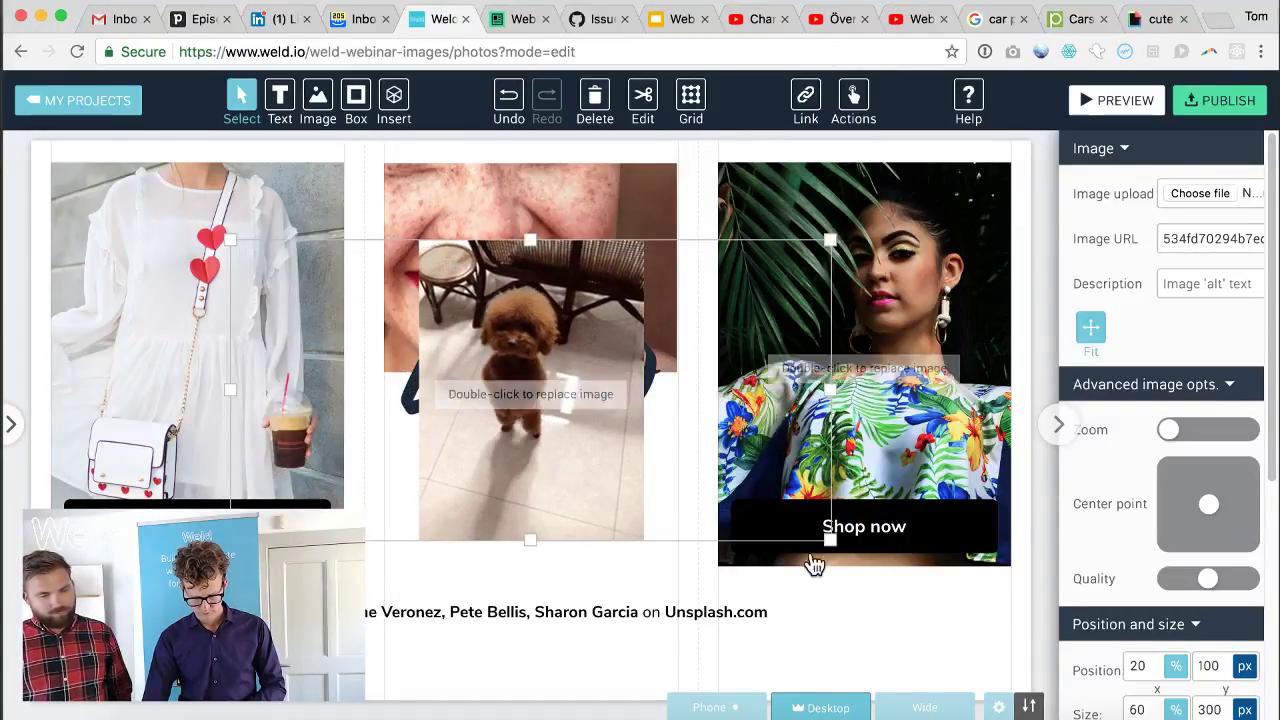
{"action": "left_click_drag", "start_coordinate": [828, 540], "coordinate": [566, 580]}
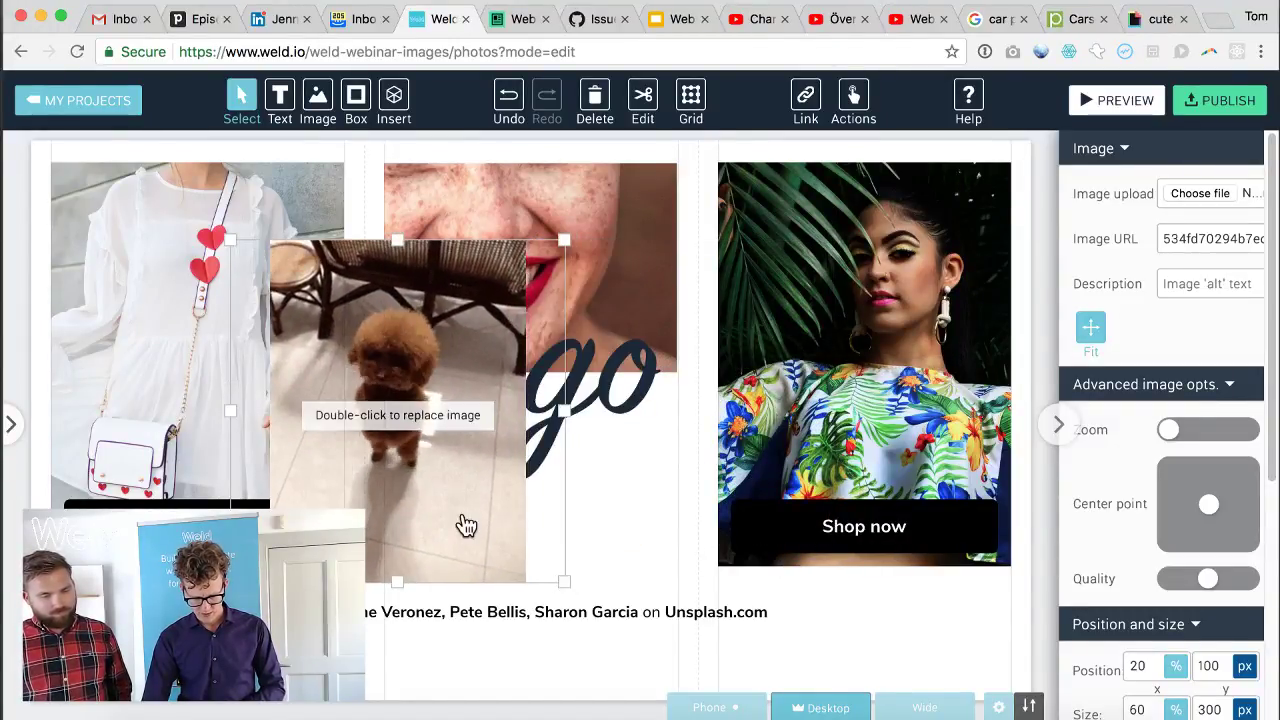
{"action": "left_click_drag", "start_coordinate": [463, 523], "coordinate": [611, 443]}
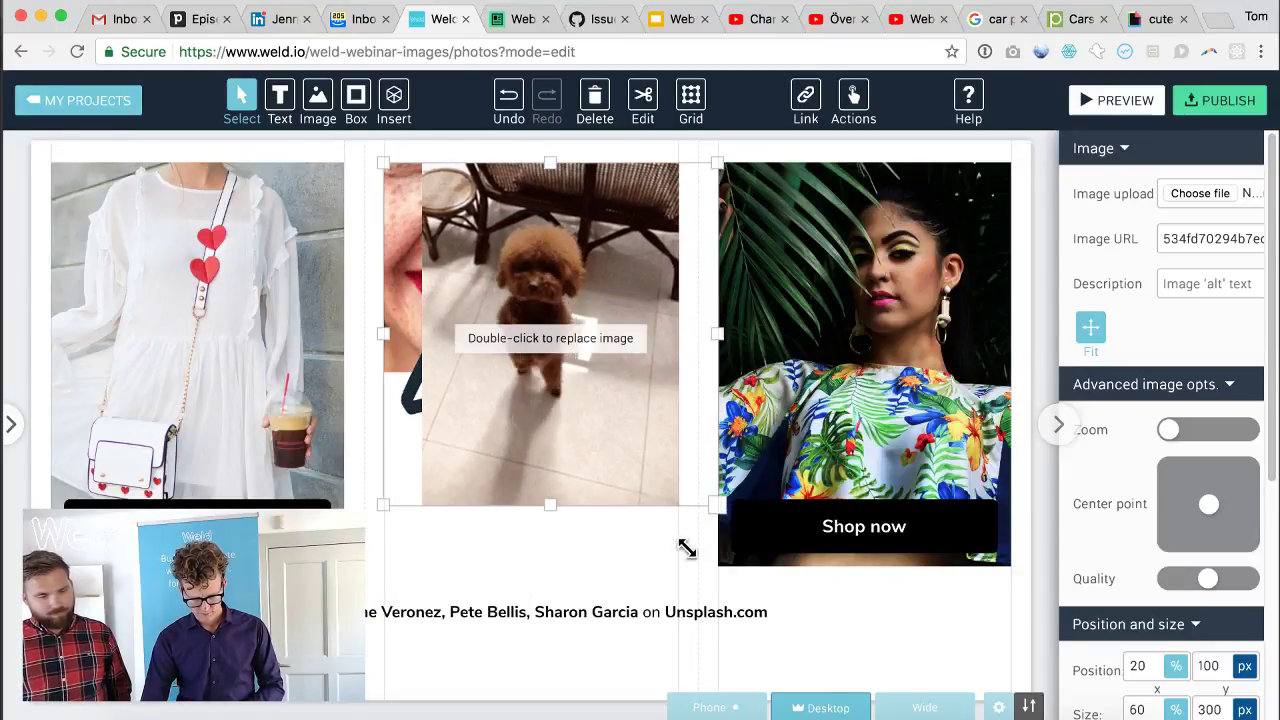
{"action": "left_click_drag", "start_coordinate": [686, 548], "coordinate": [674, 563]}
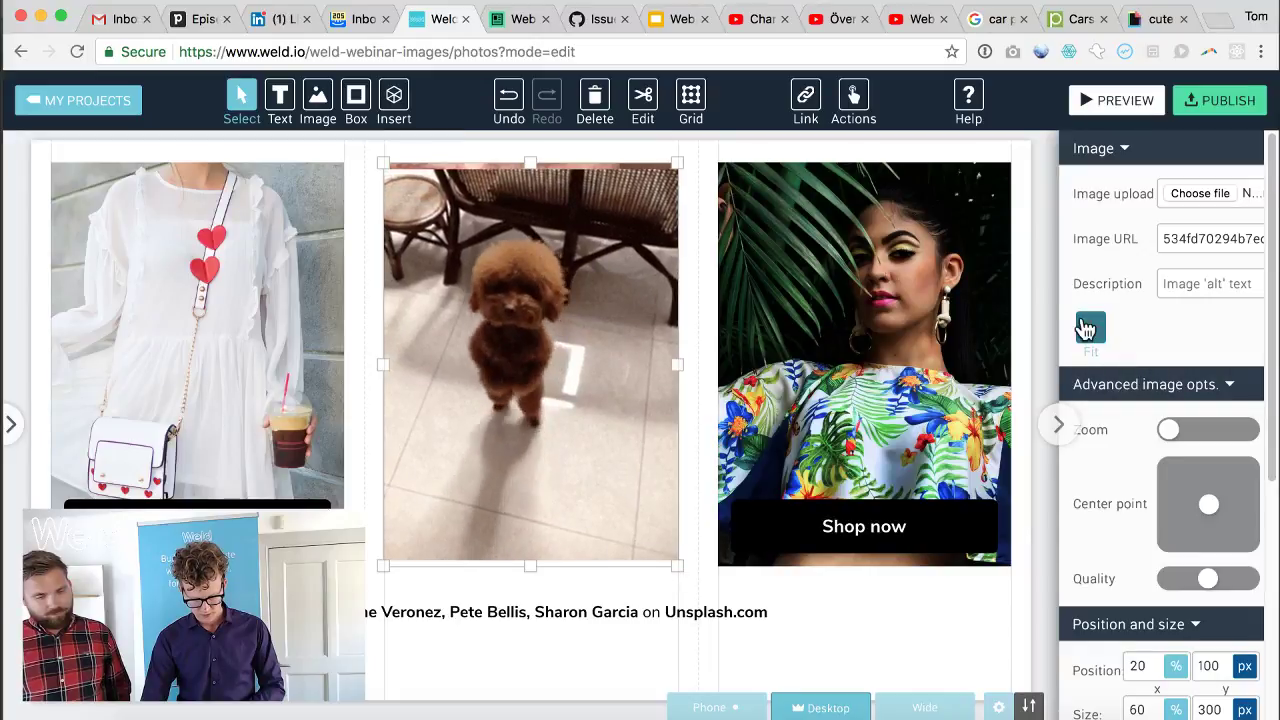
{"action": "left_click", "coordinate": [805, 380]}
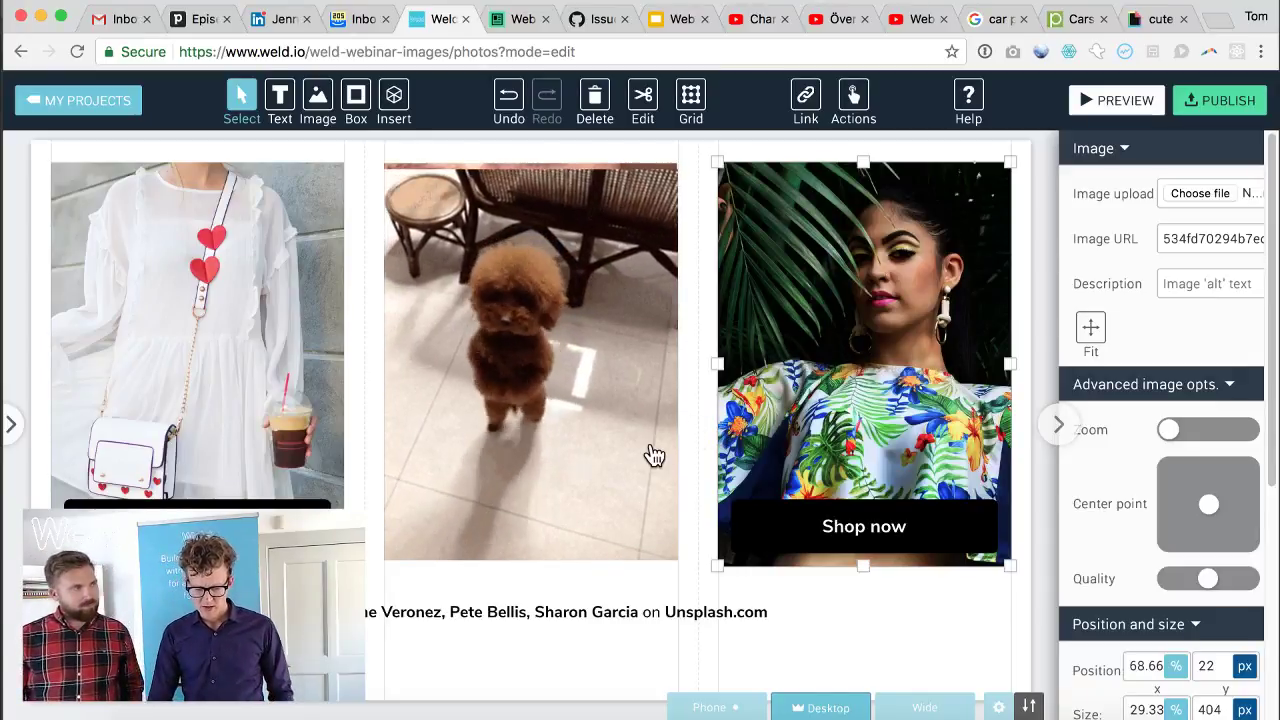
{"action": "left_click", "coordinate": [612, 334]}
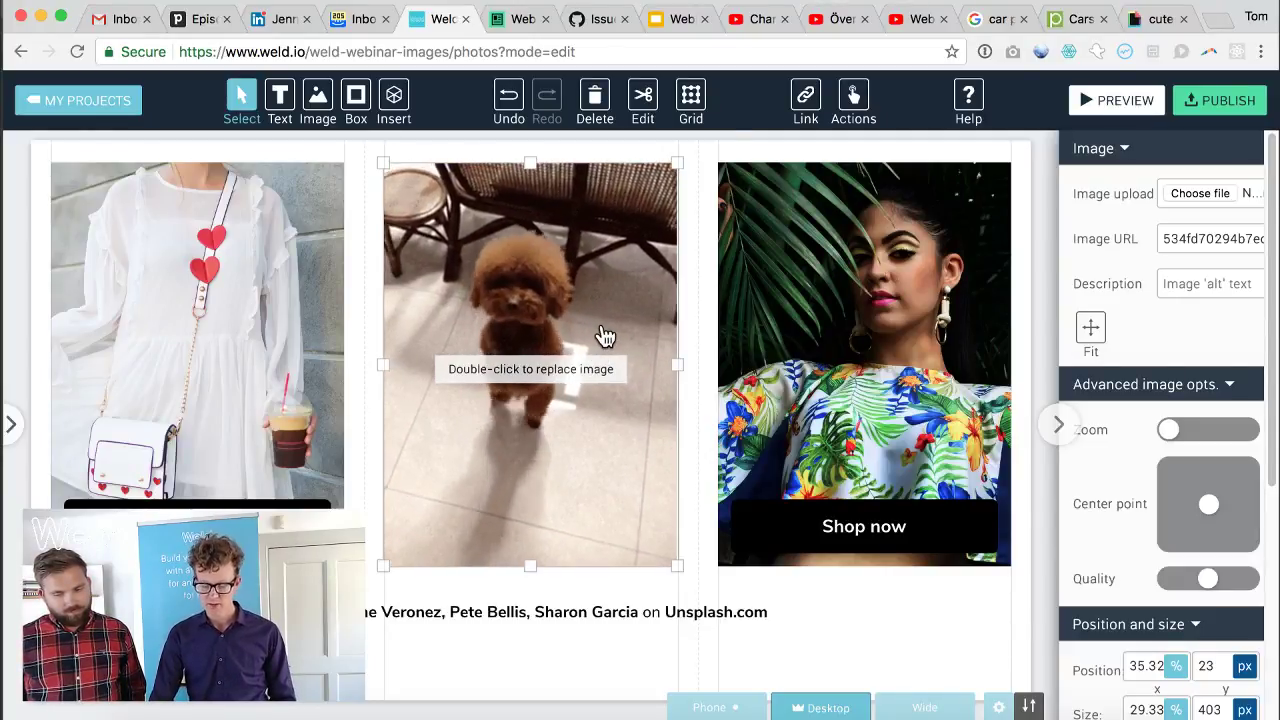
{"action": "left_click", "coordinate": [842, 324]}
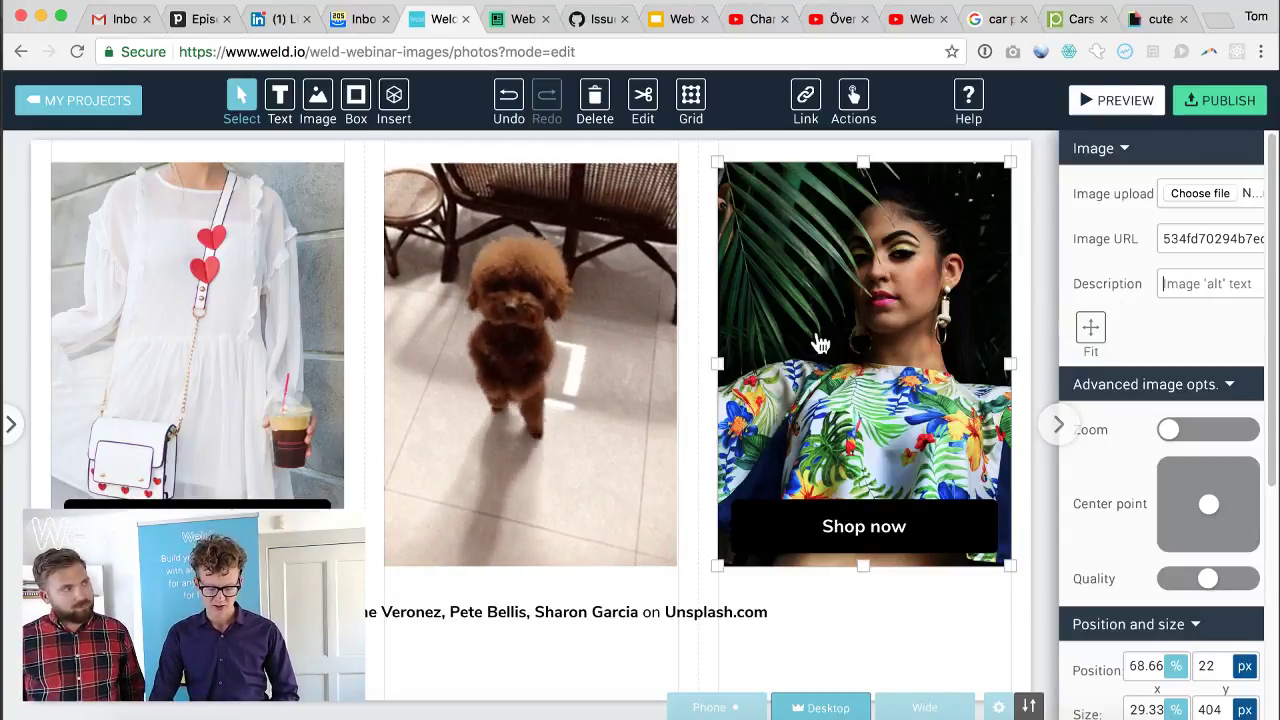
{"action": "left_click", "coordinate": [604, 303]}
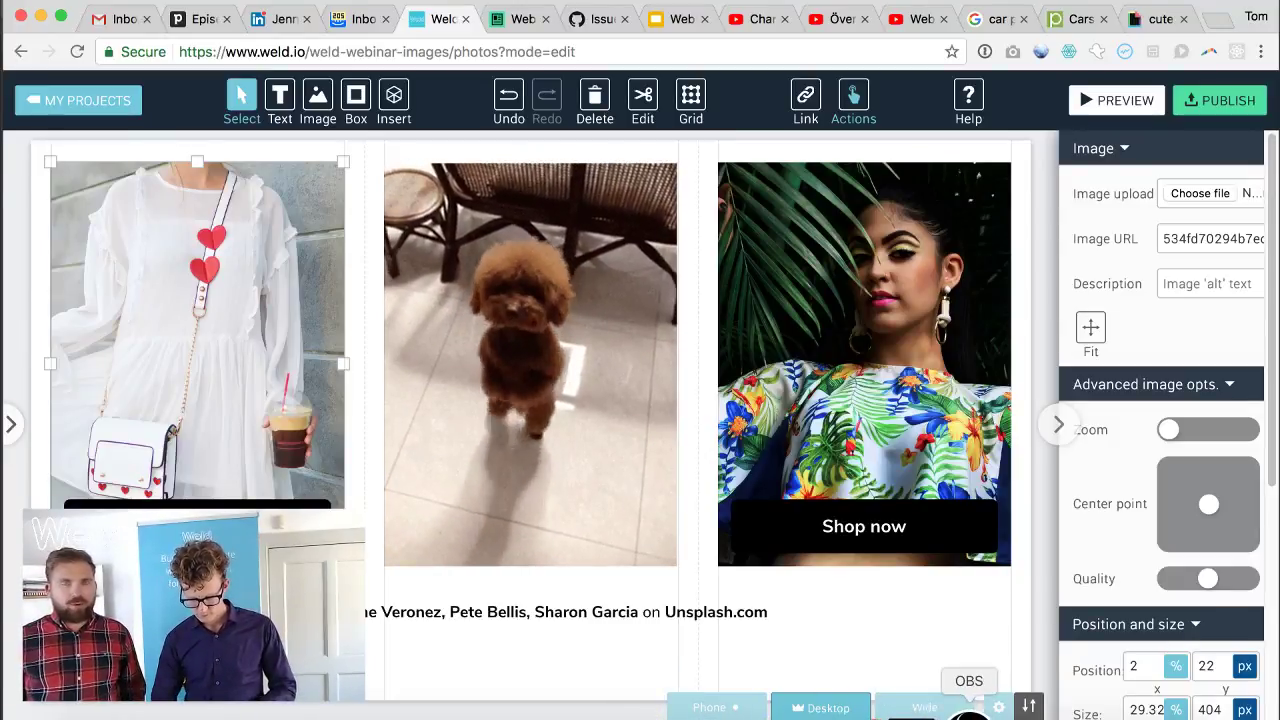
{"action": "left_click", "coordinate": [968, 712]}
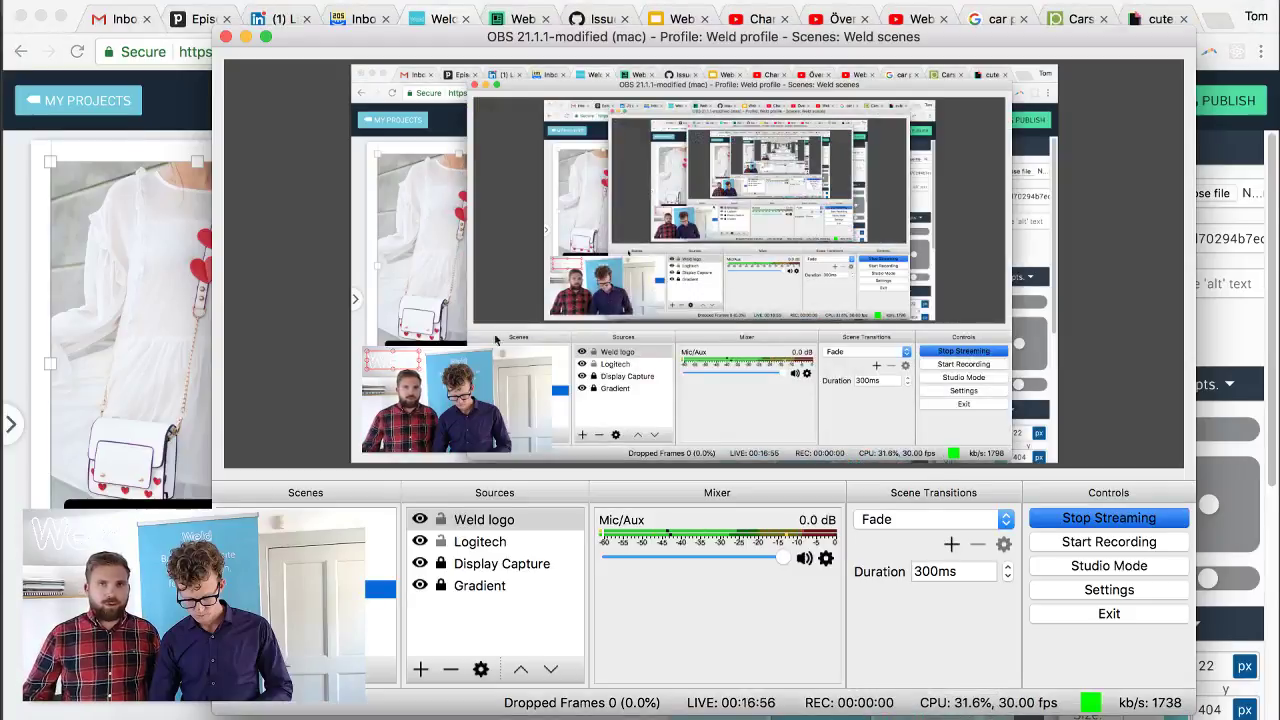